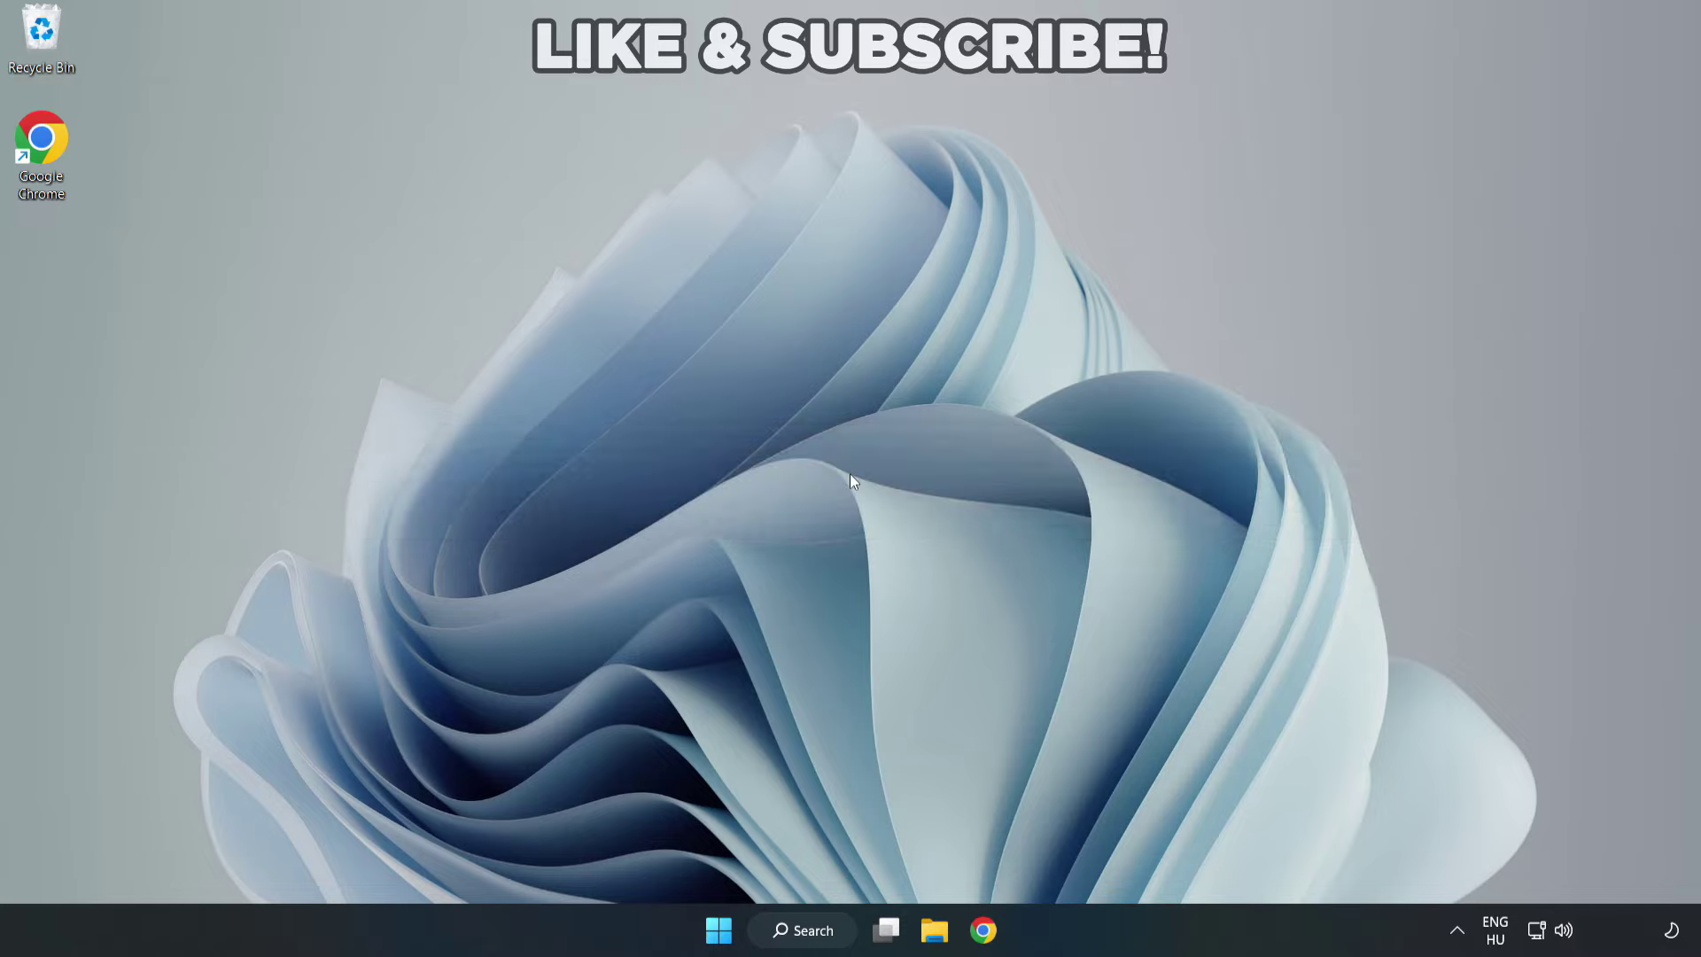
# Search Windows for 'device manager' and launch Device Manager from the best match
pyautogui.click(809, 930)
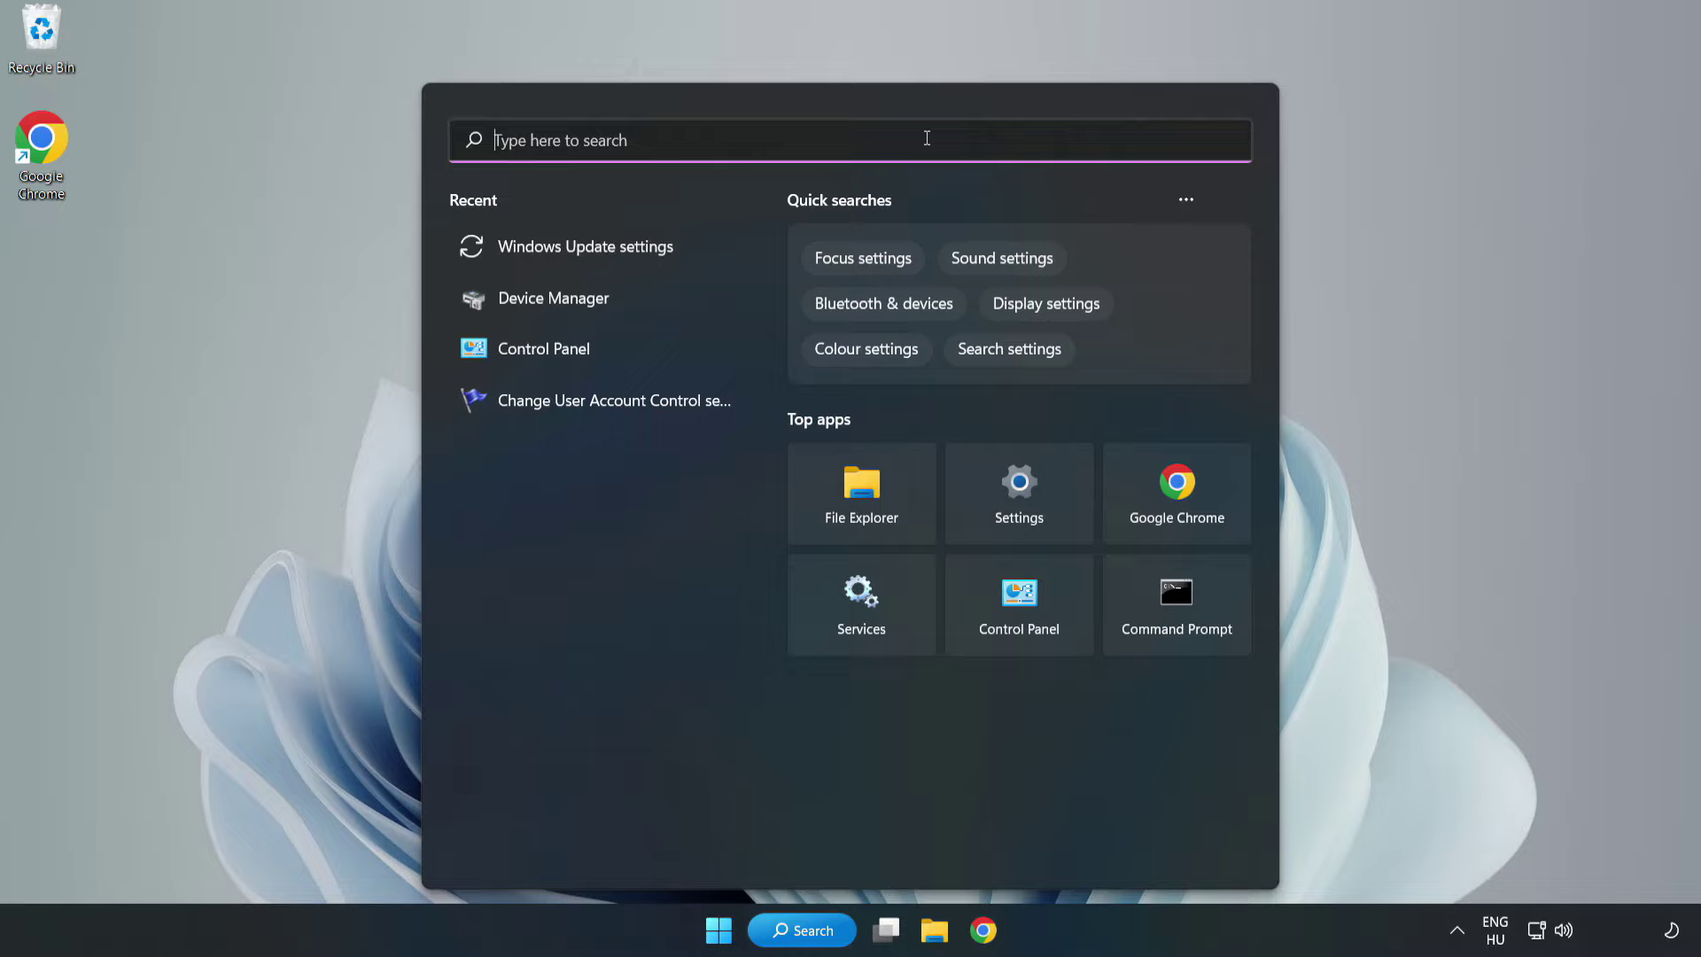
pyautogui.write('devic')
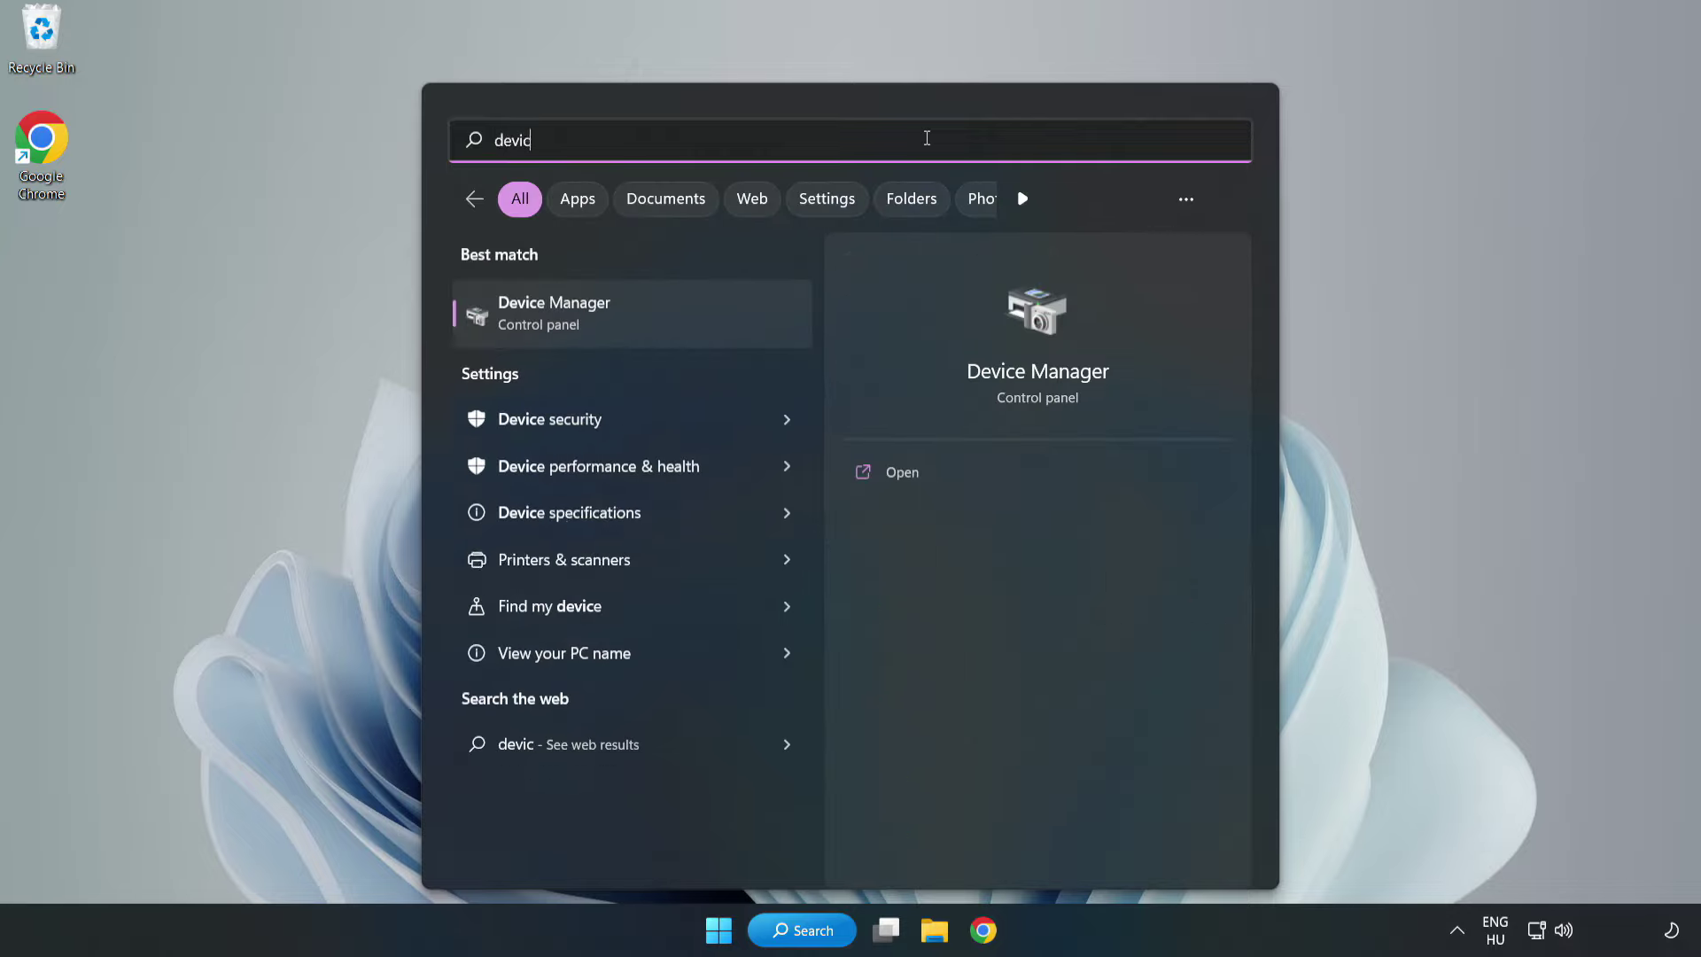
pyautogui.write('e manager')
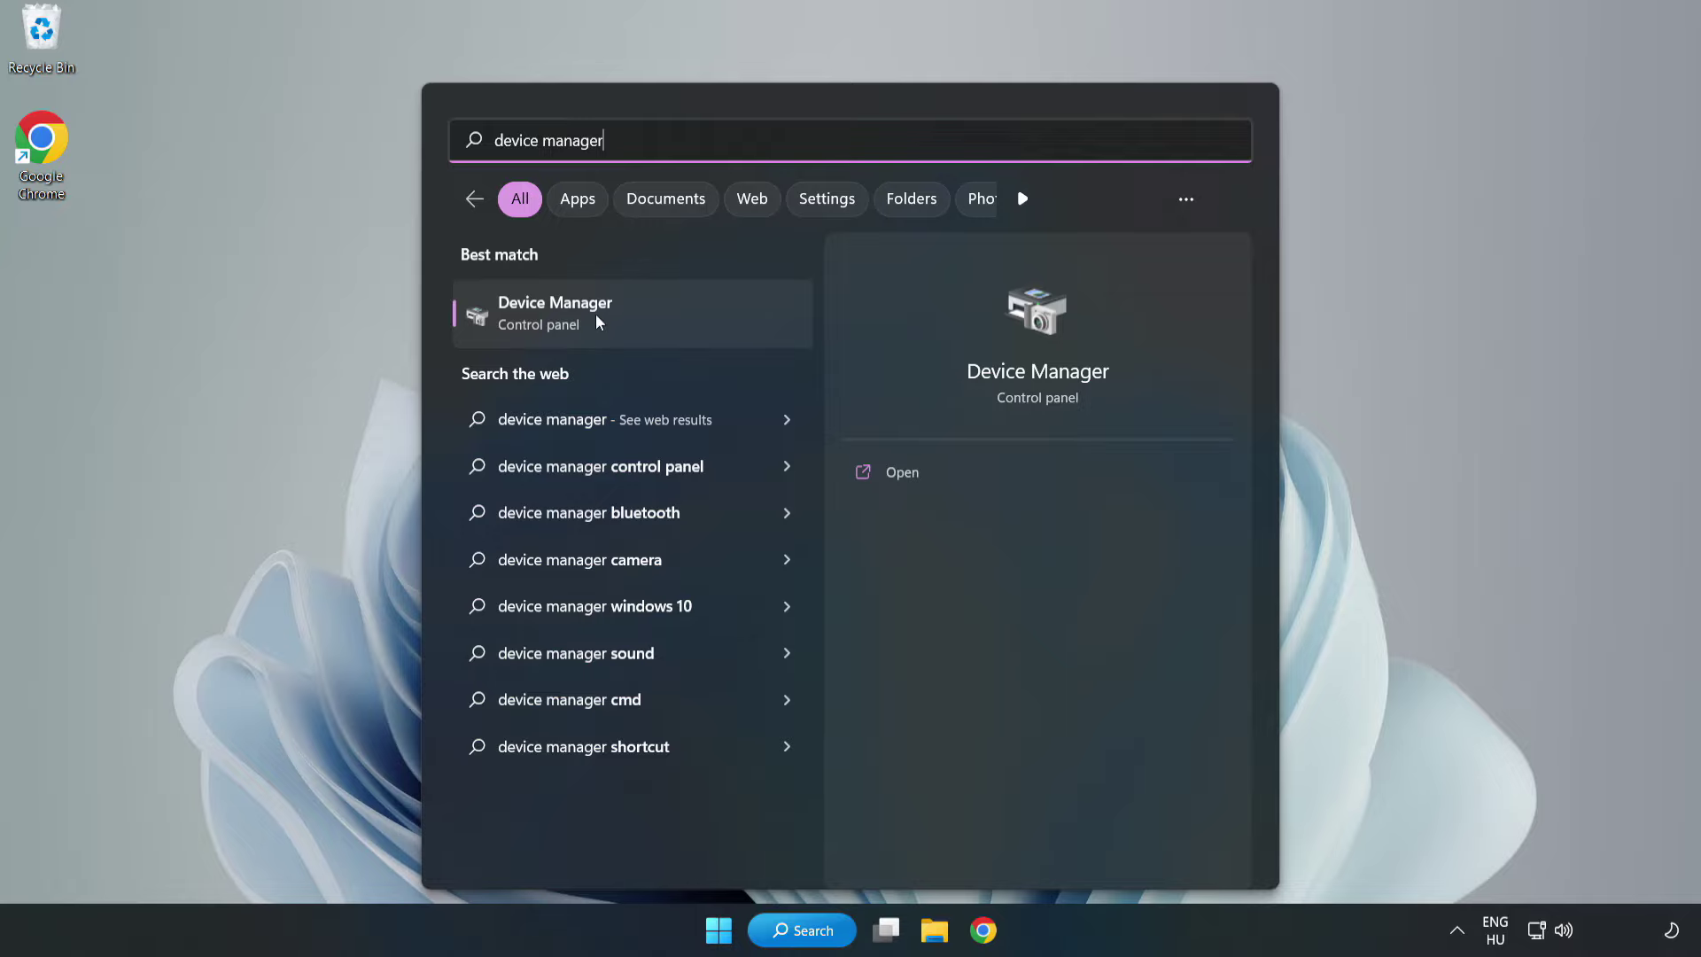
pyautogui.click(633, 329)
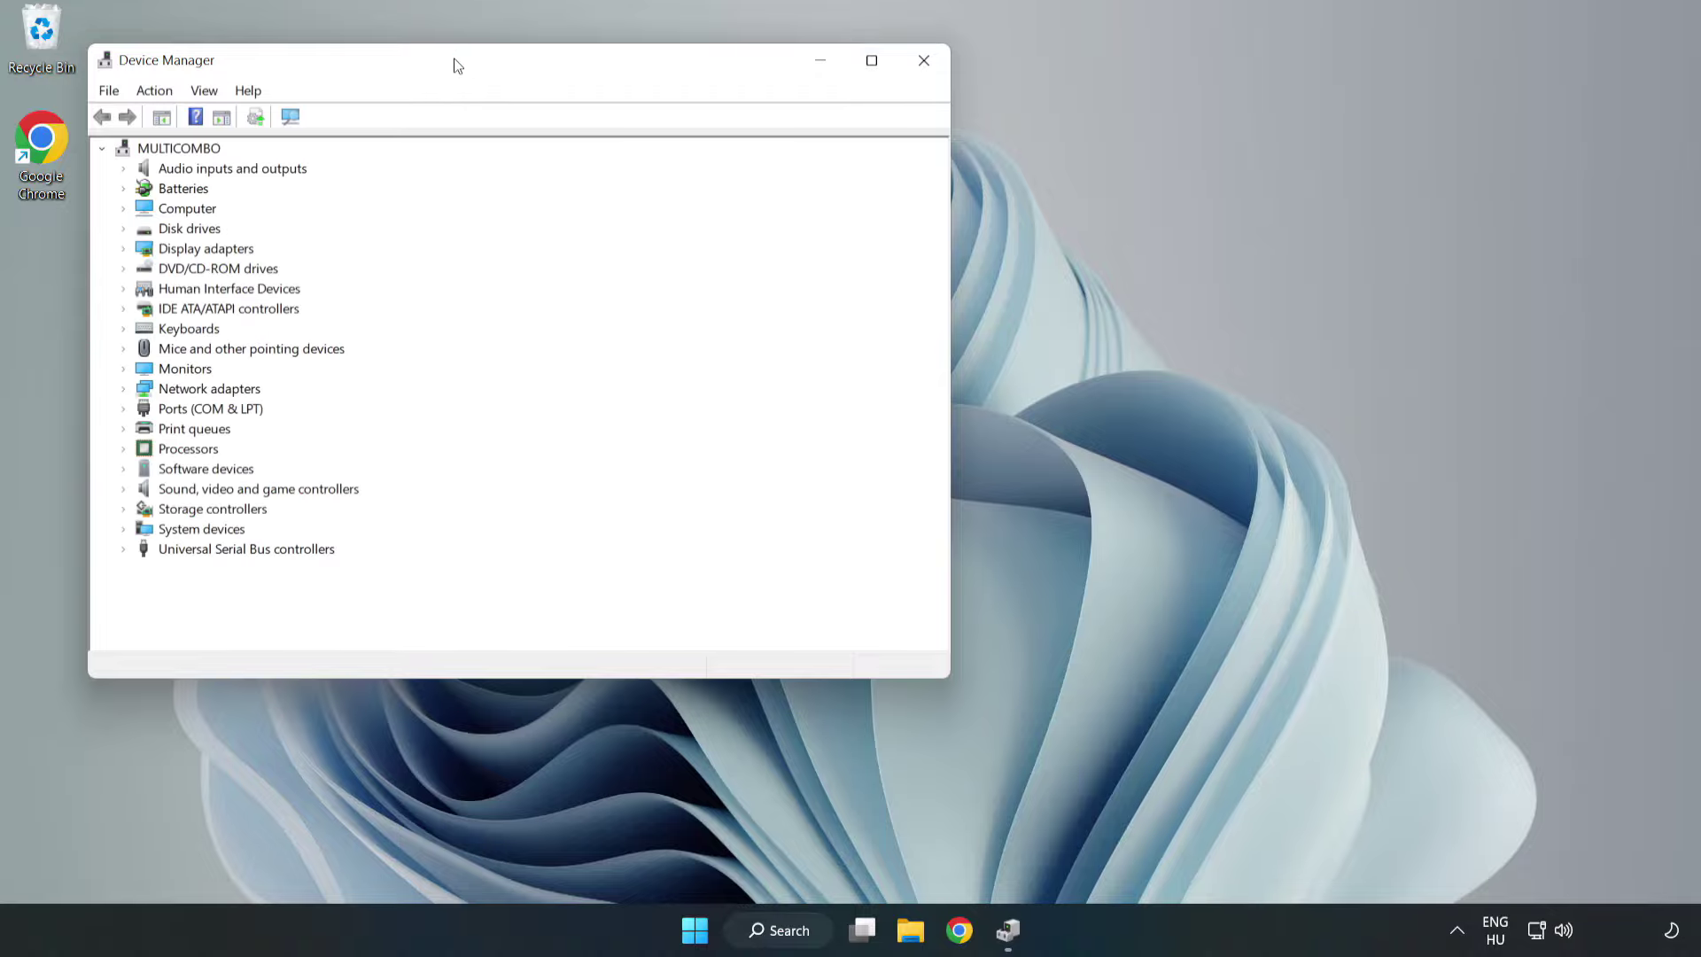
# Search automatically for a VMware SVGA 3D driver, confirm the best is installed, and close Device Manager
pyautogui.moveTo(454, 67); pyautogui.dragTo(761, 153)
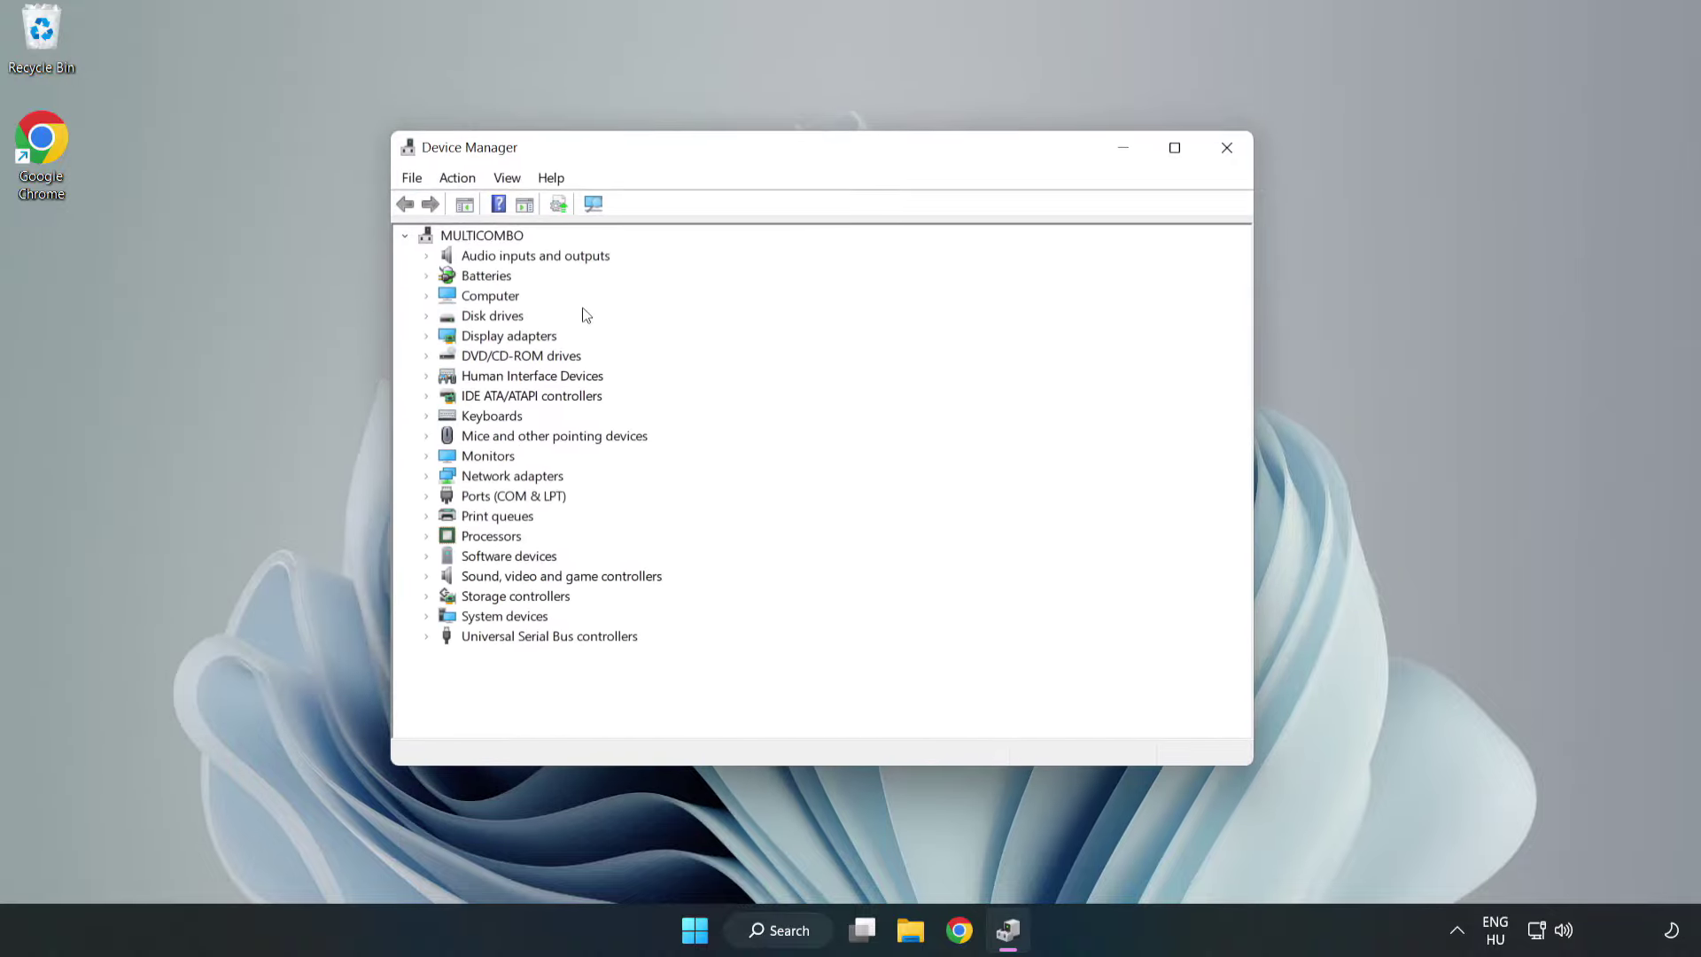
pyautogui.click(459, 340)
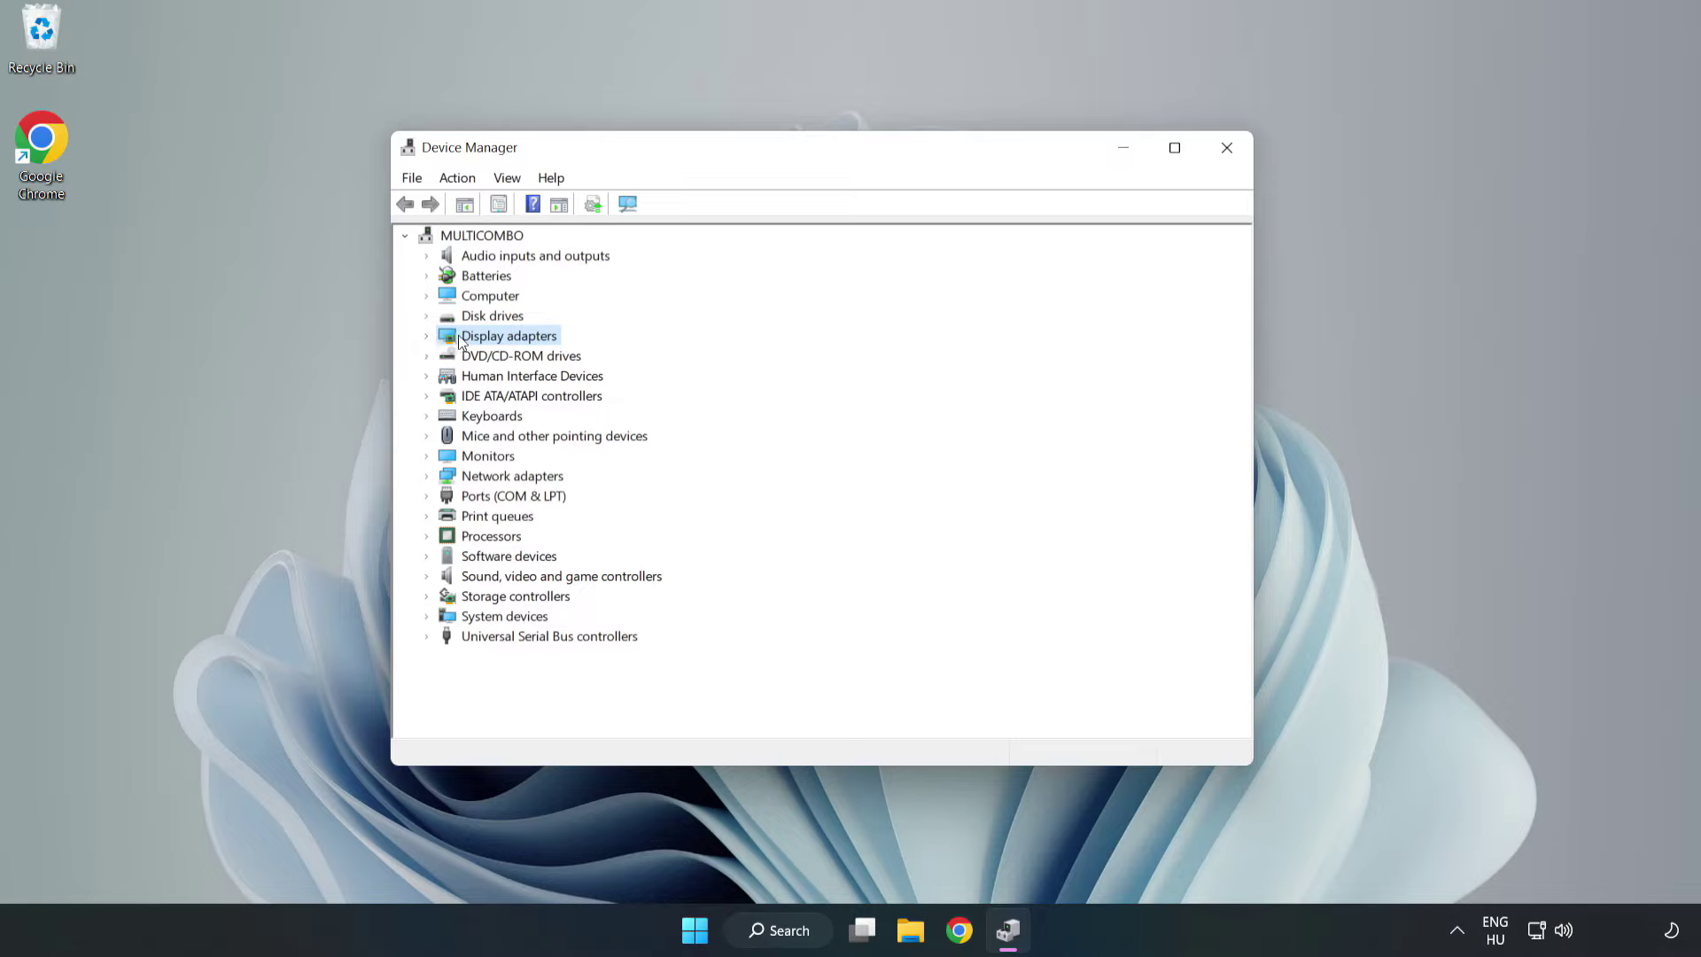
pyautogui.click(430, 338)
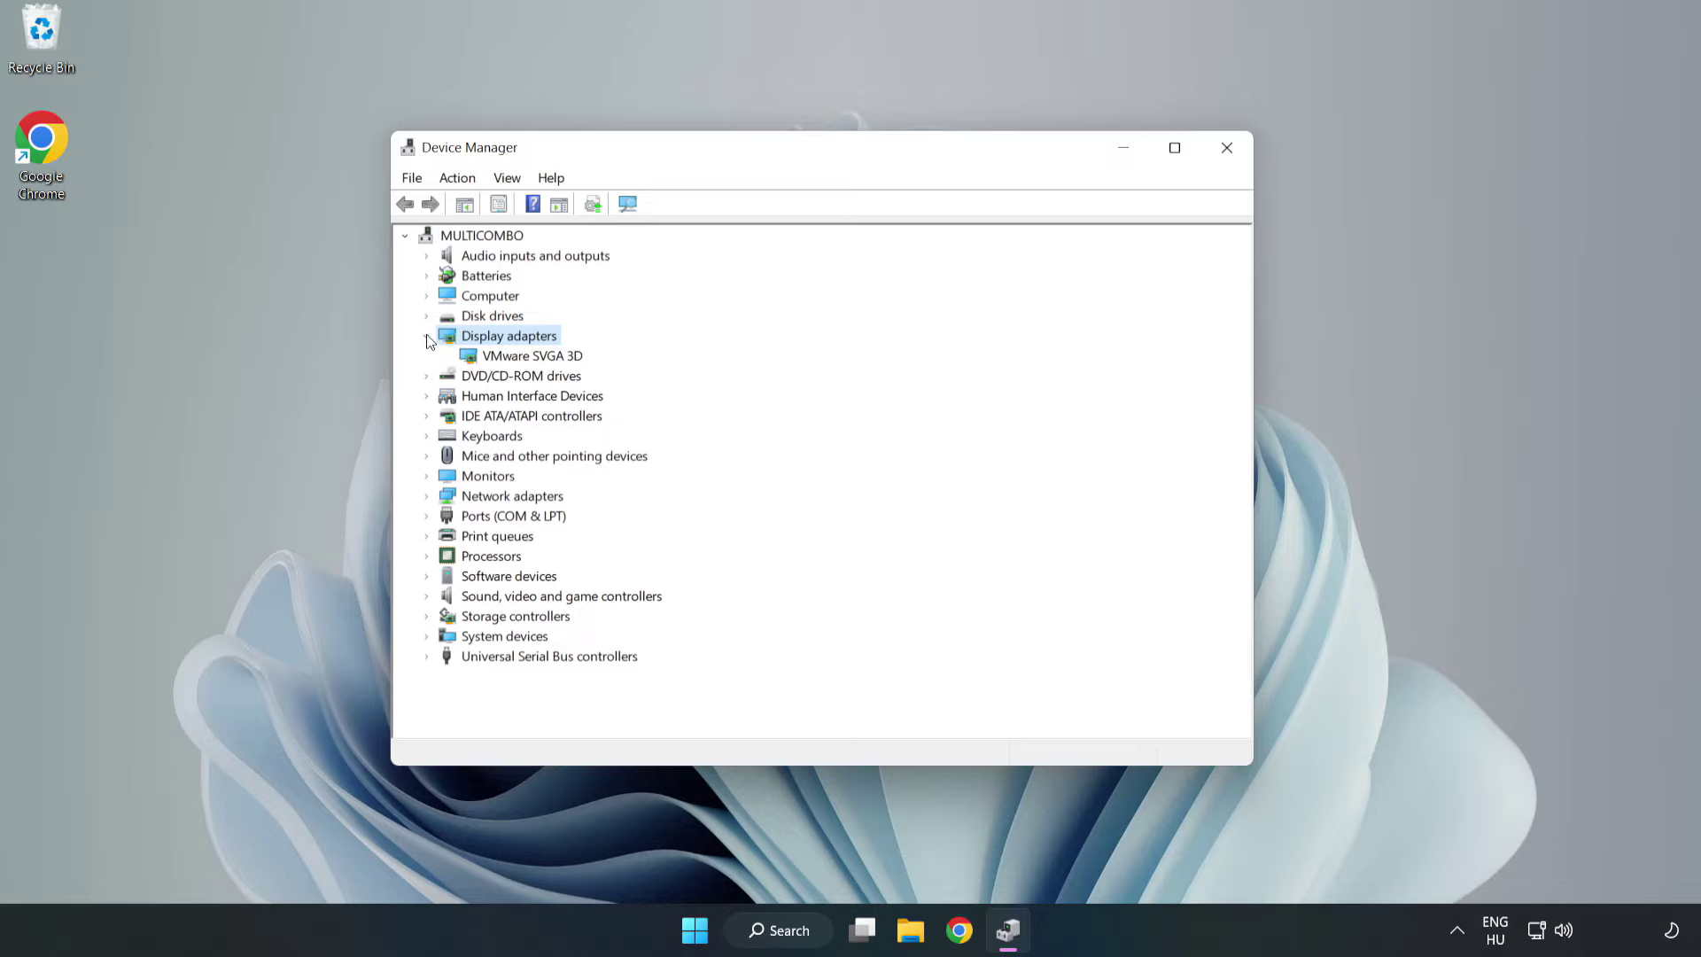
pyautogui.click(475, 359)
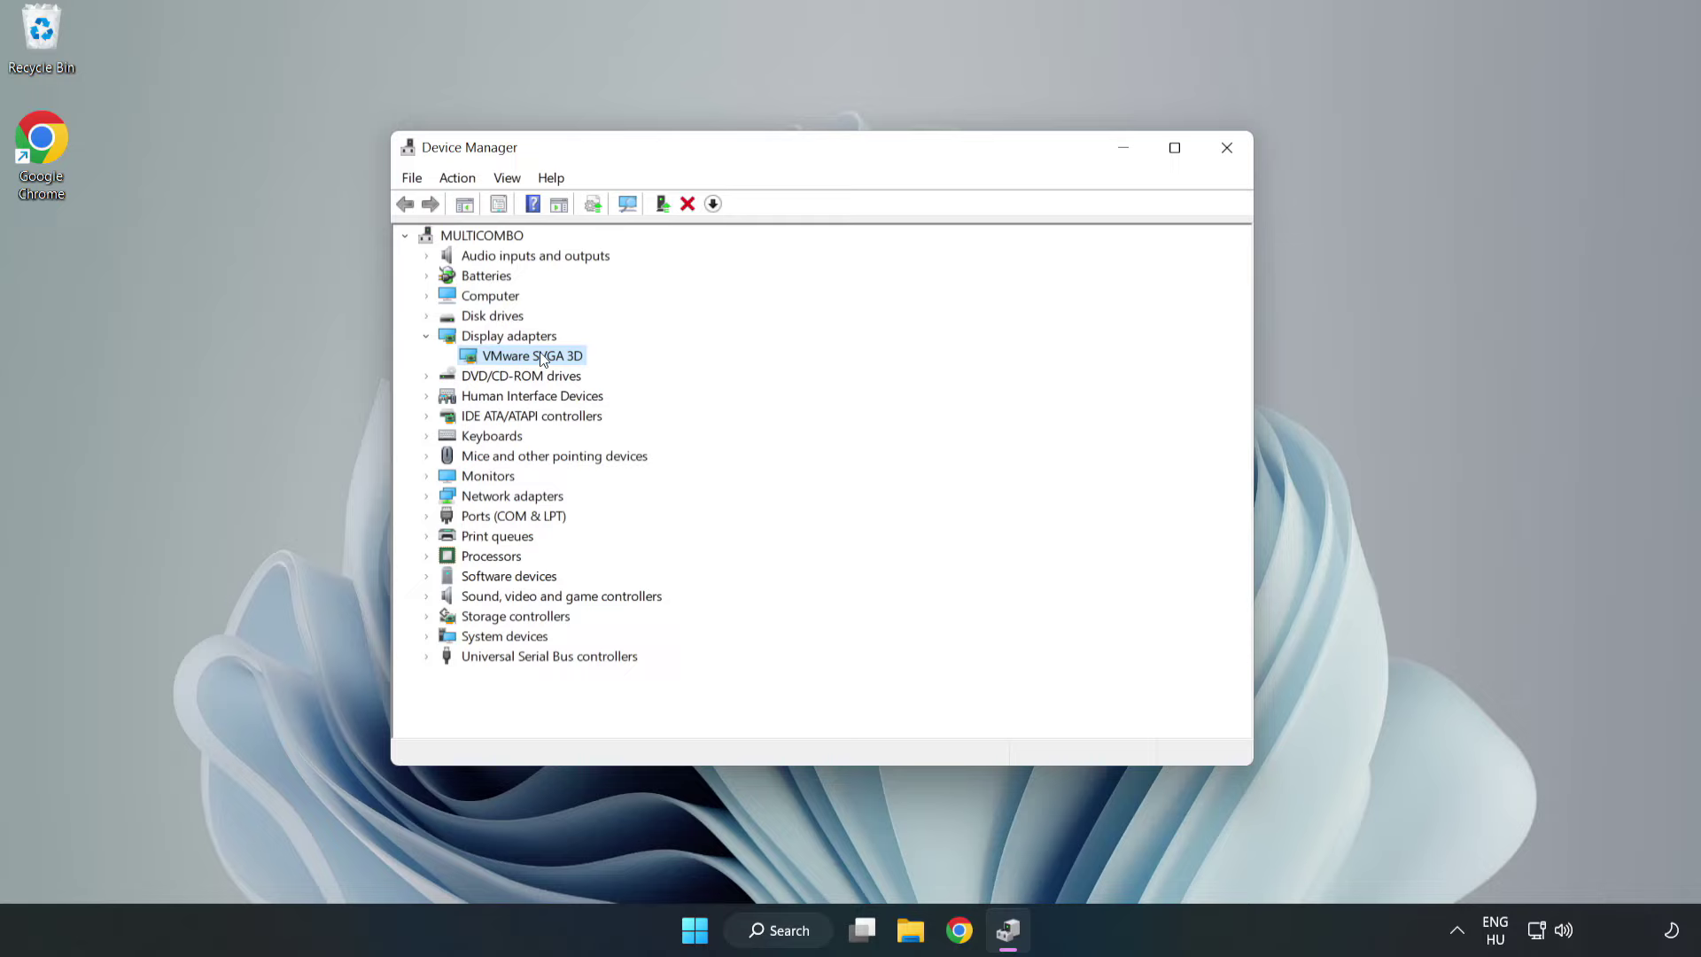
pyautogui.rightClick(526, 361)
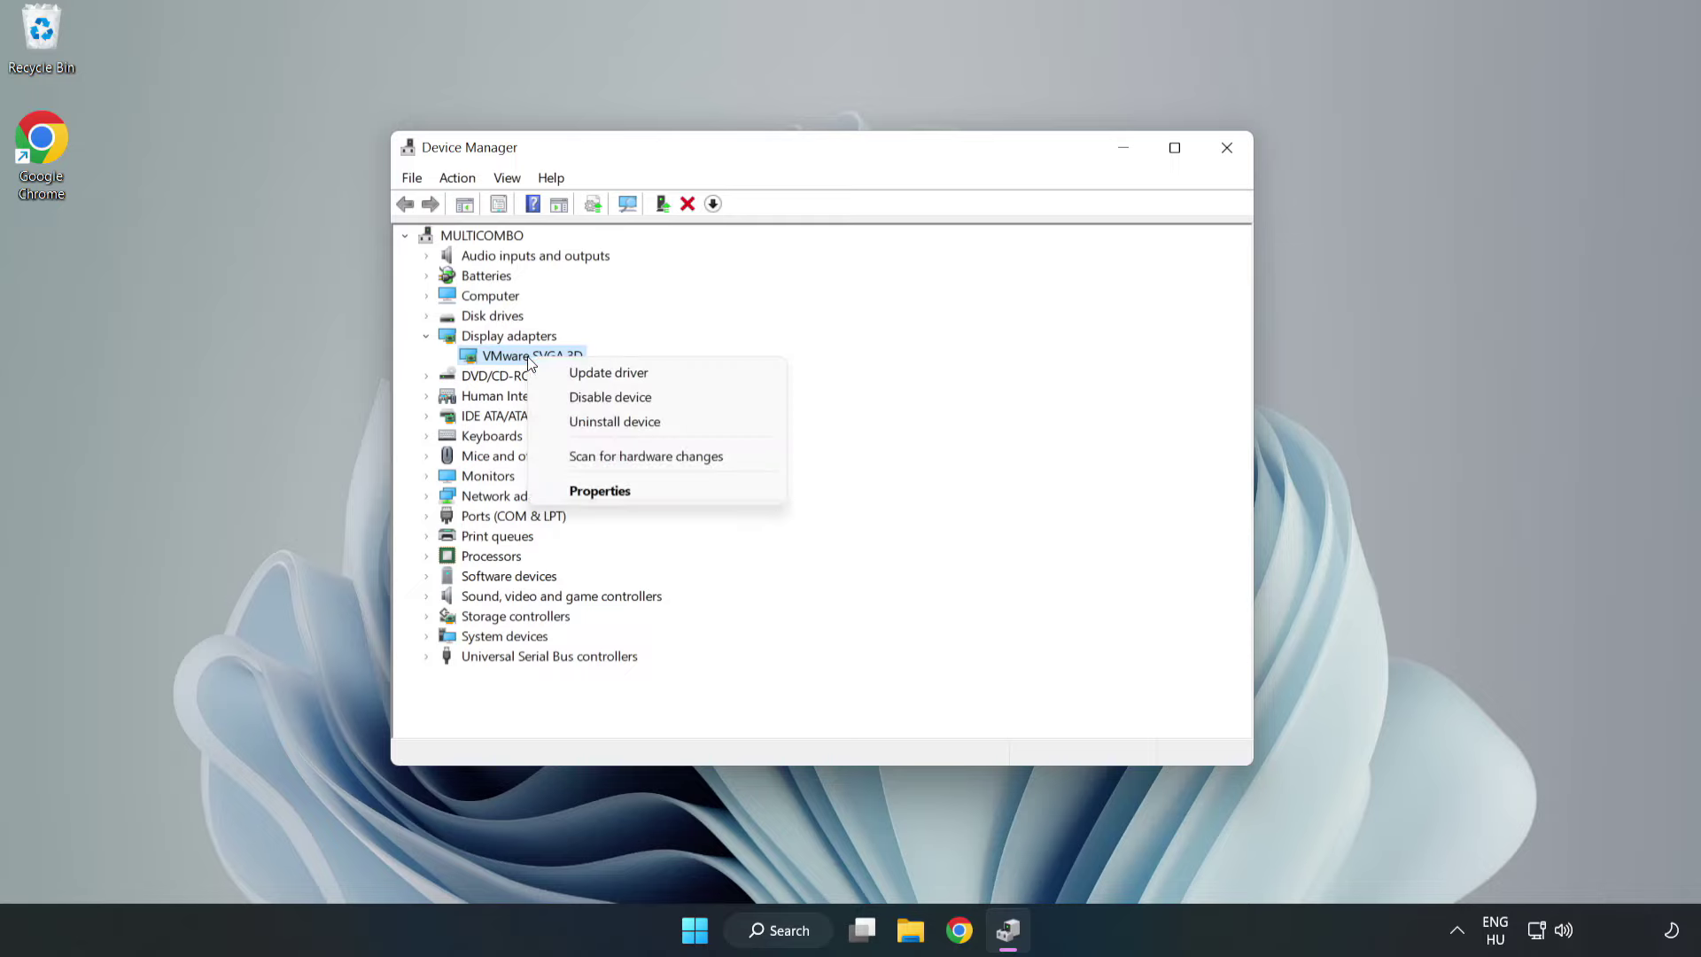
pyautogui.click(658, 380)
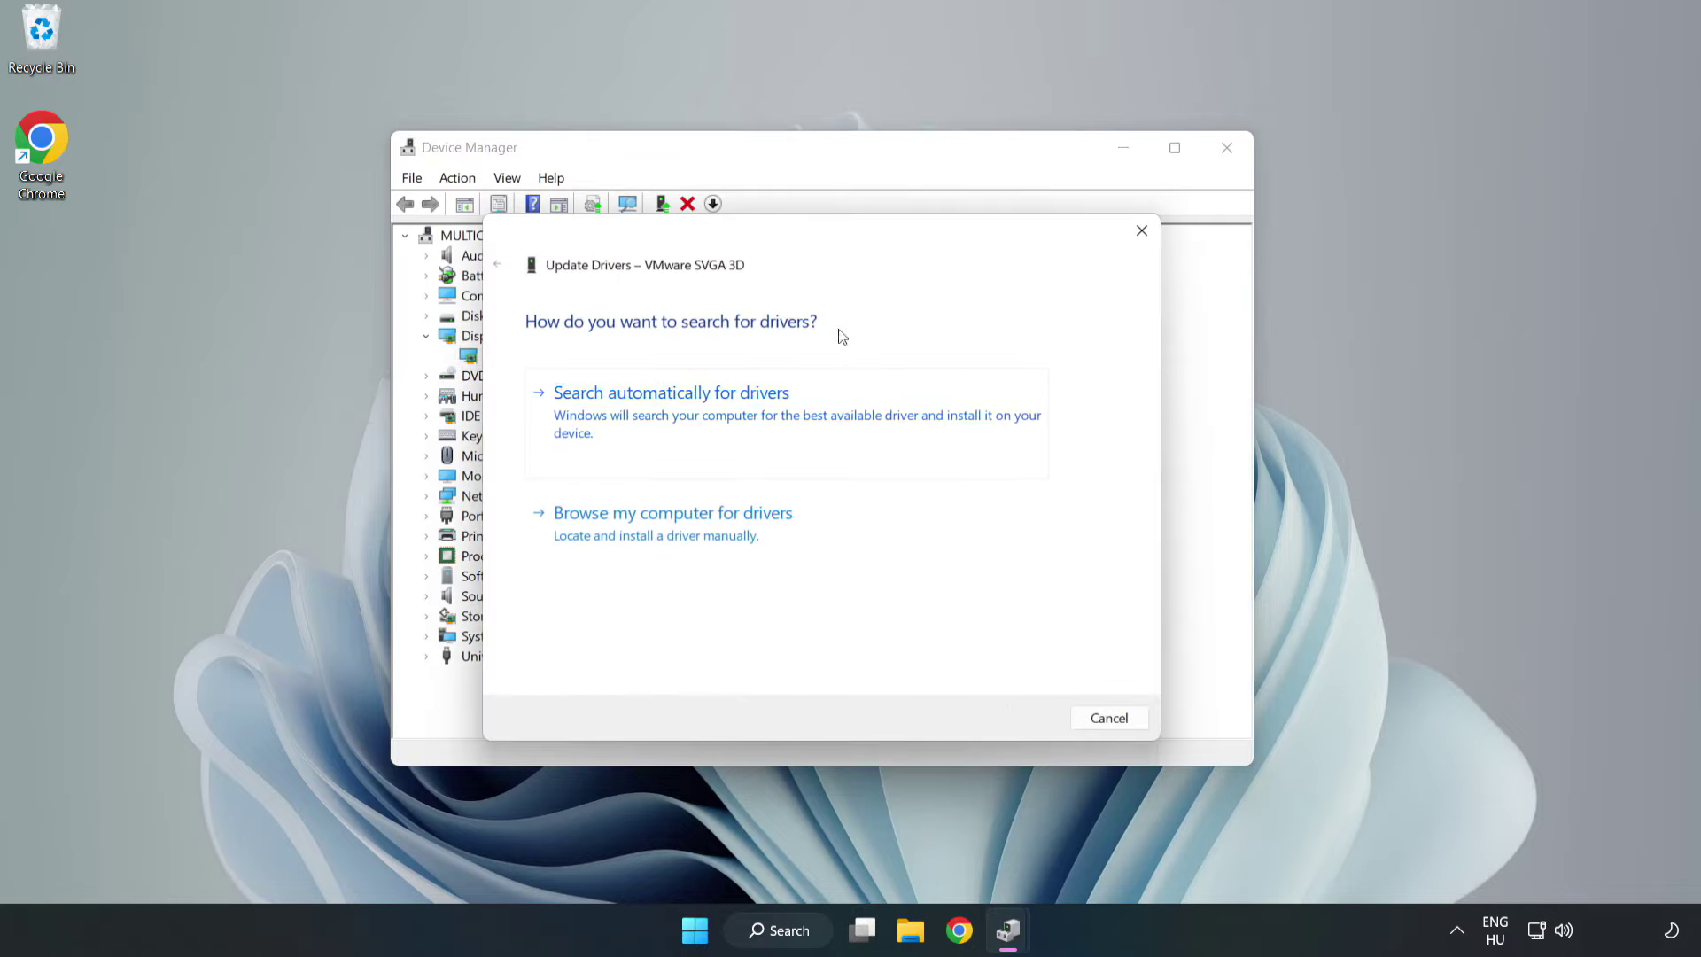
pyautogui.click(676, 414)
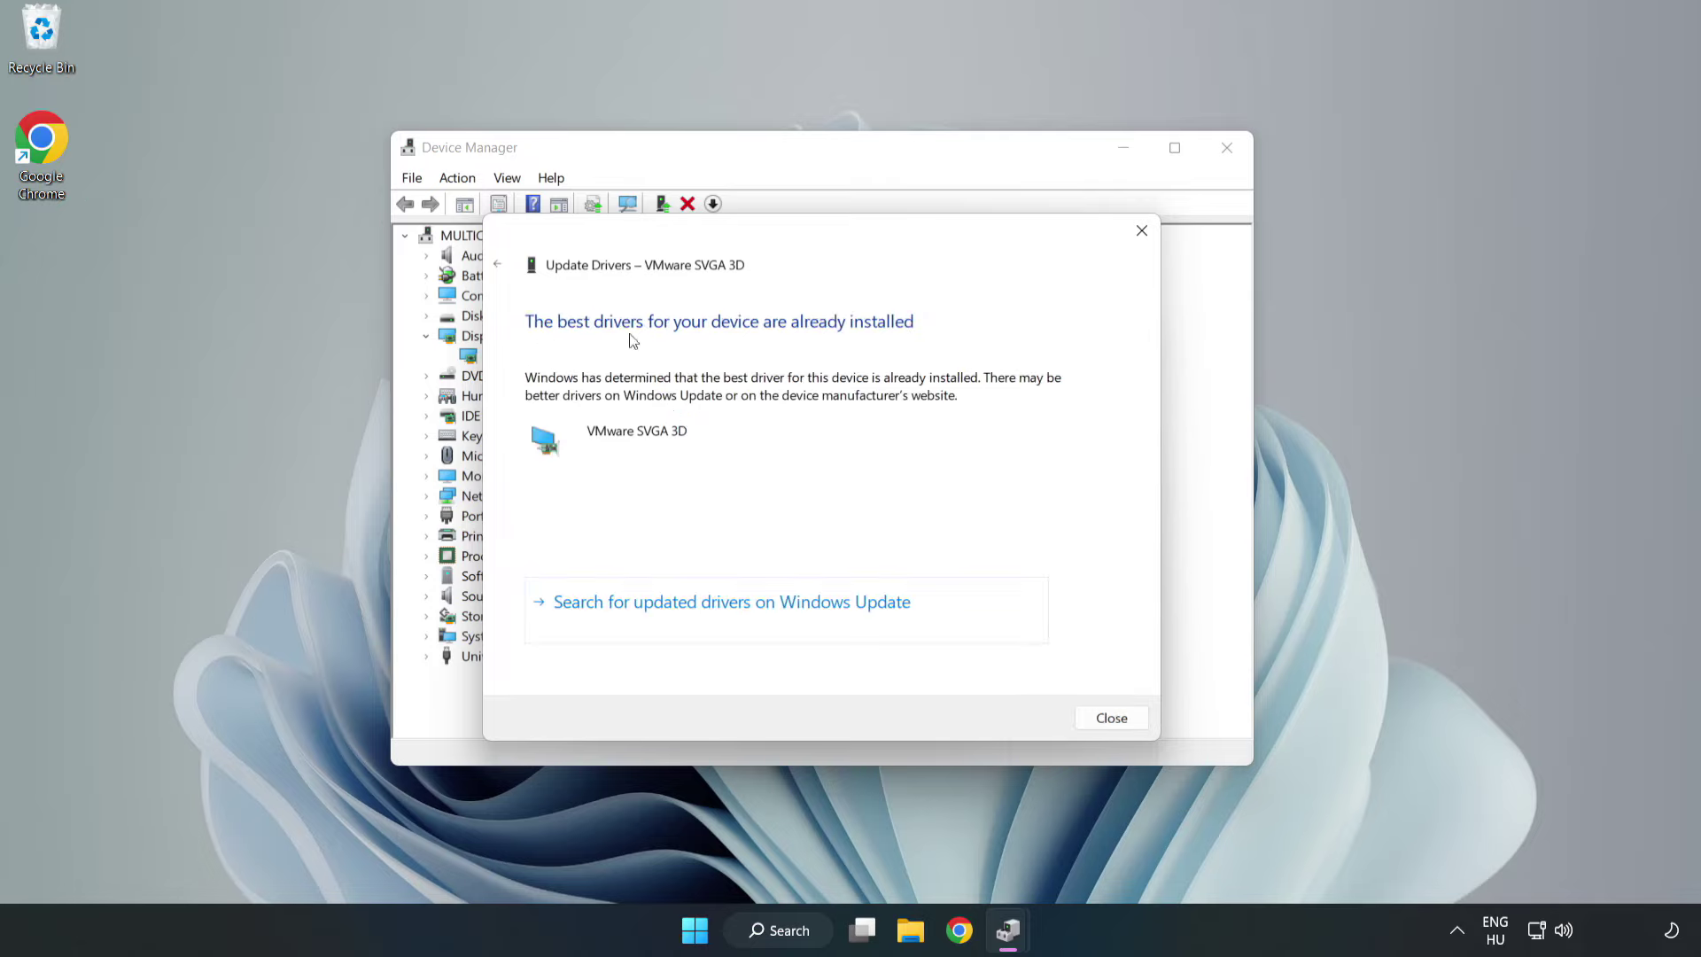
pyautogui.click(1111, 718)
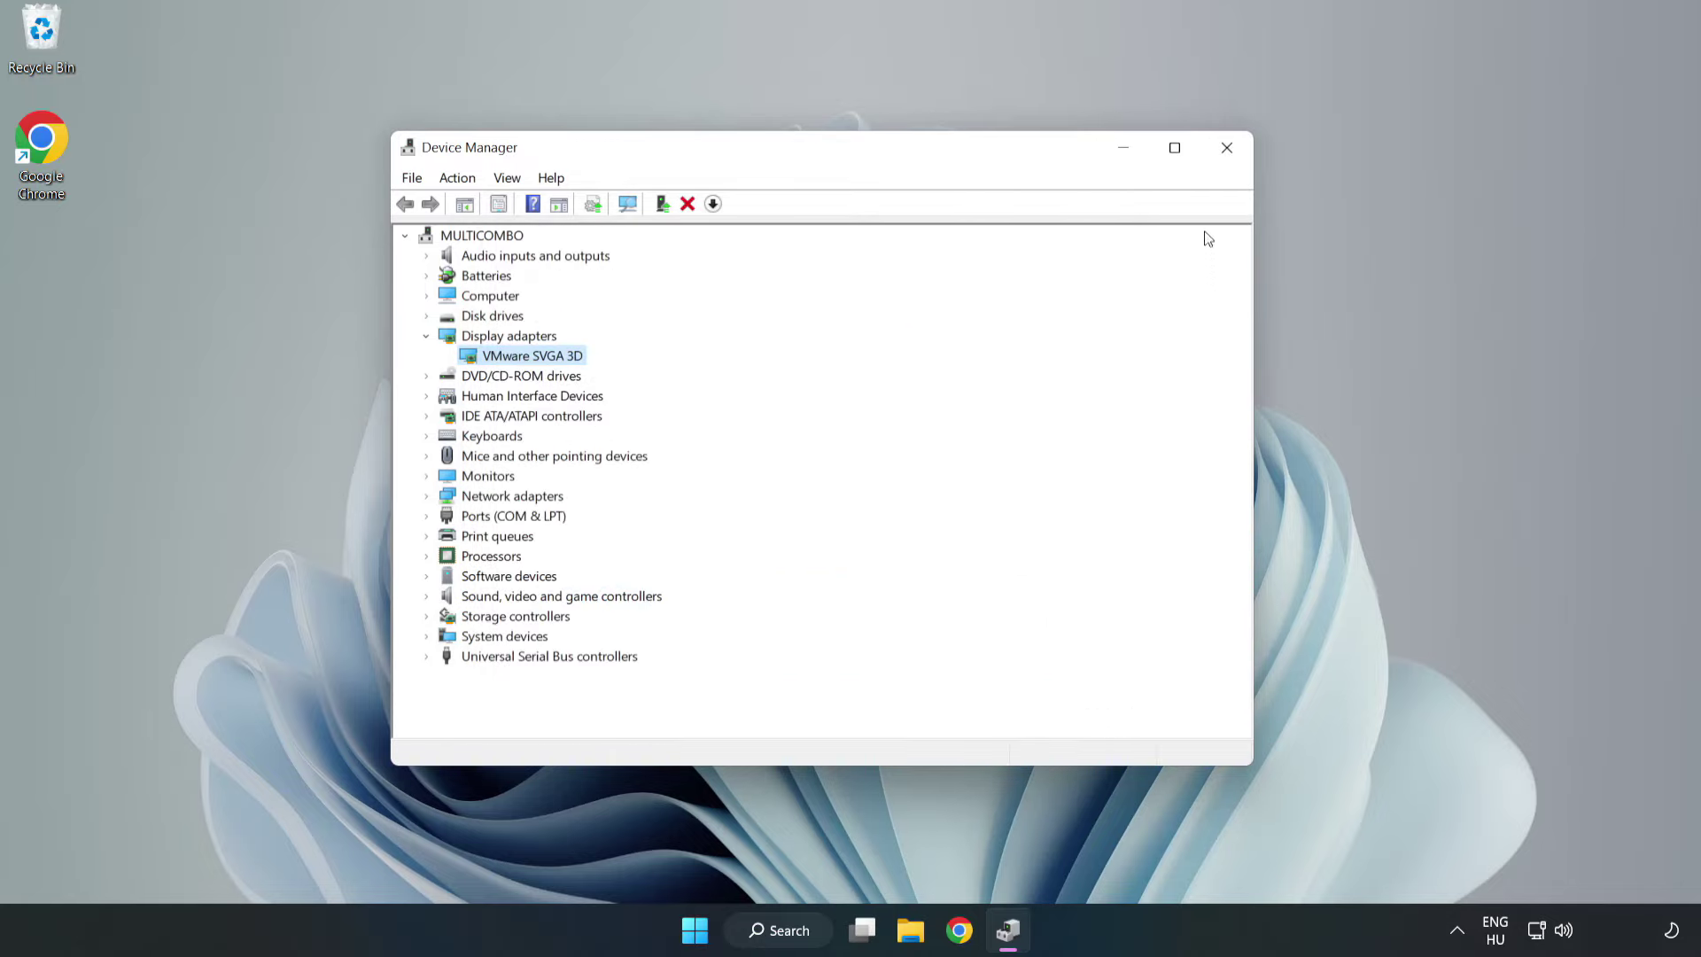
pyautogui.click(1226, 148)
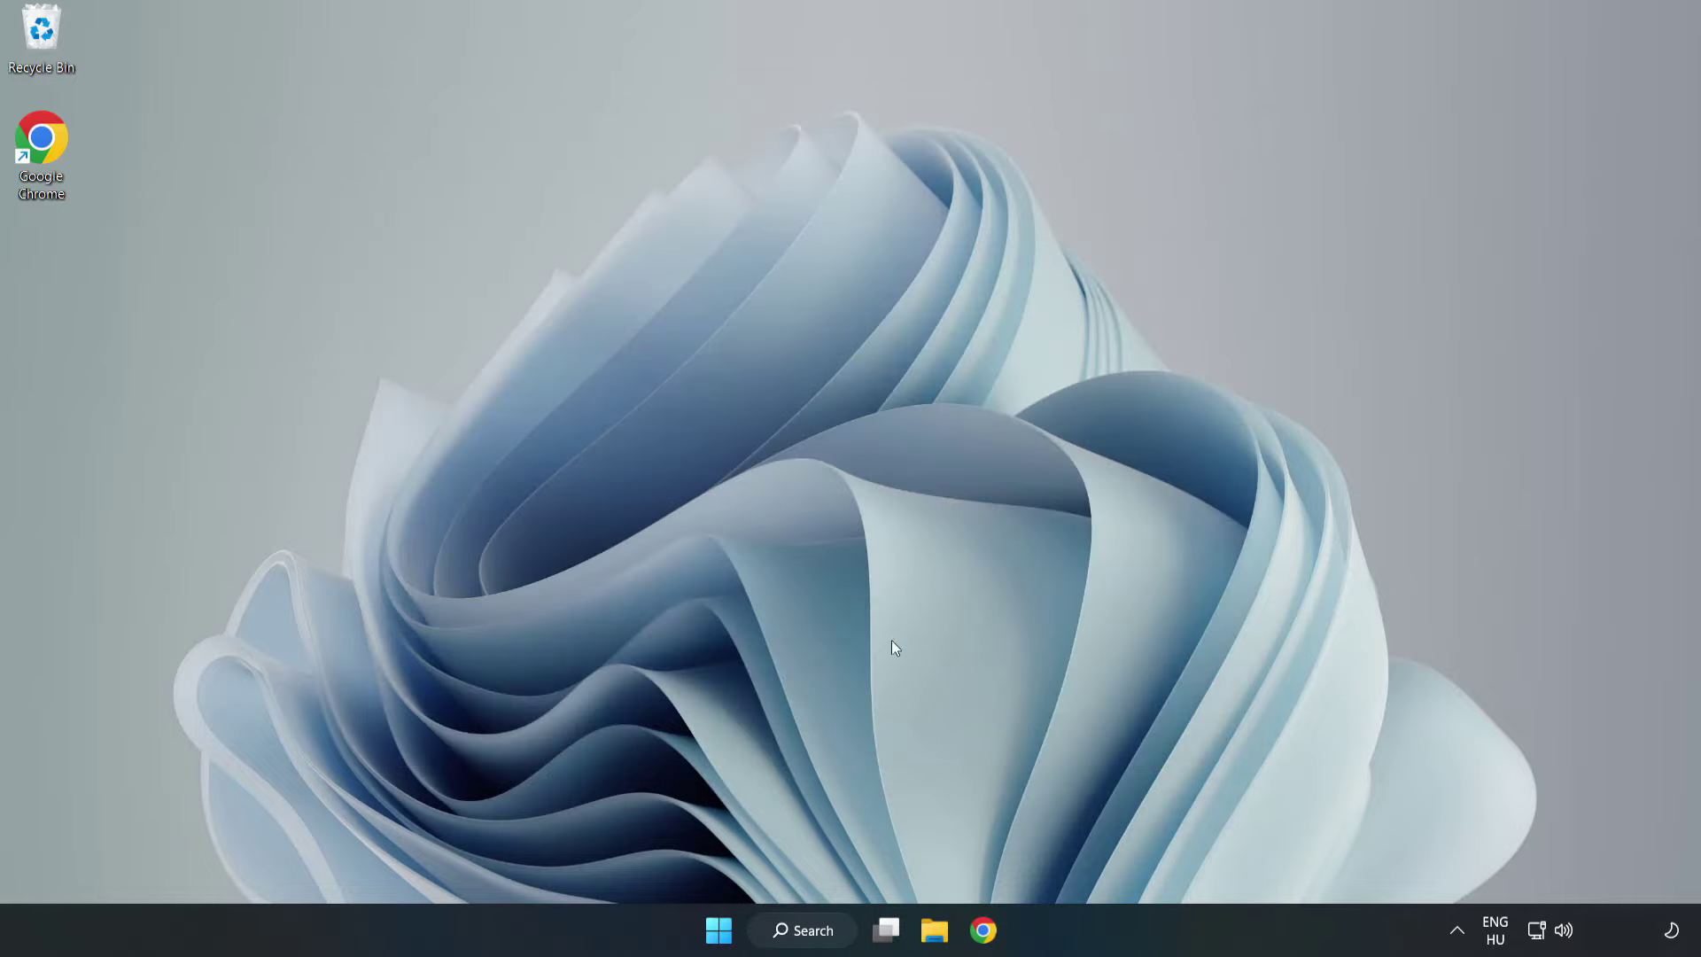
# Search Windows for 'updates' and launch Windows Update settings
pyautogui.click(804, 930)
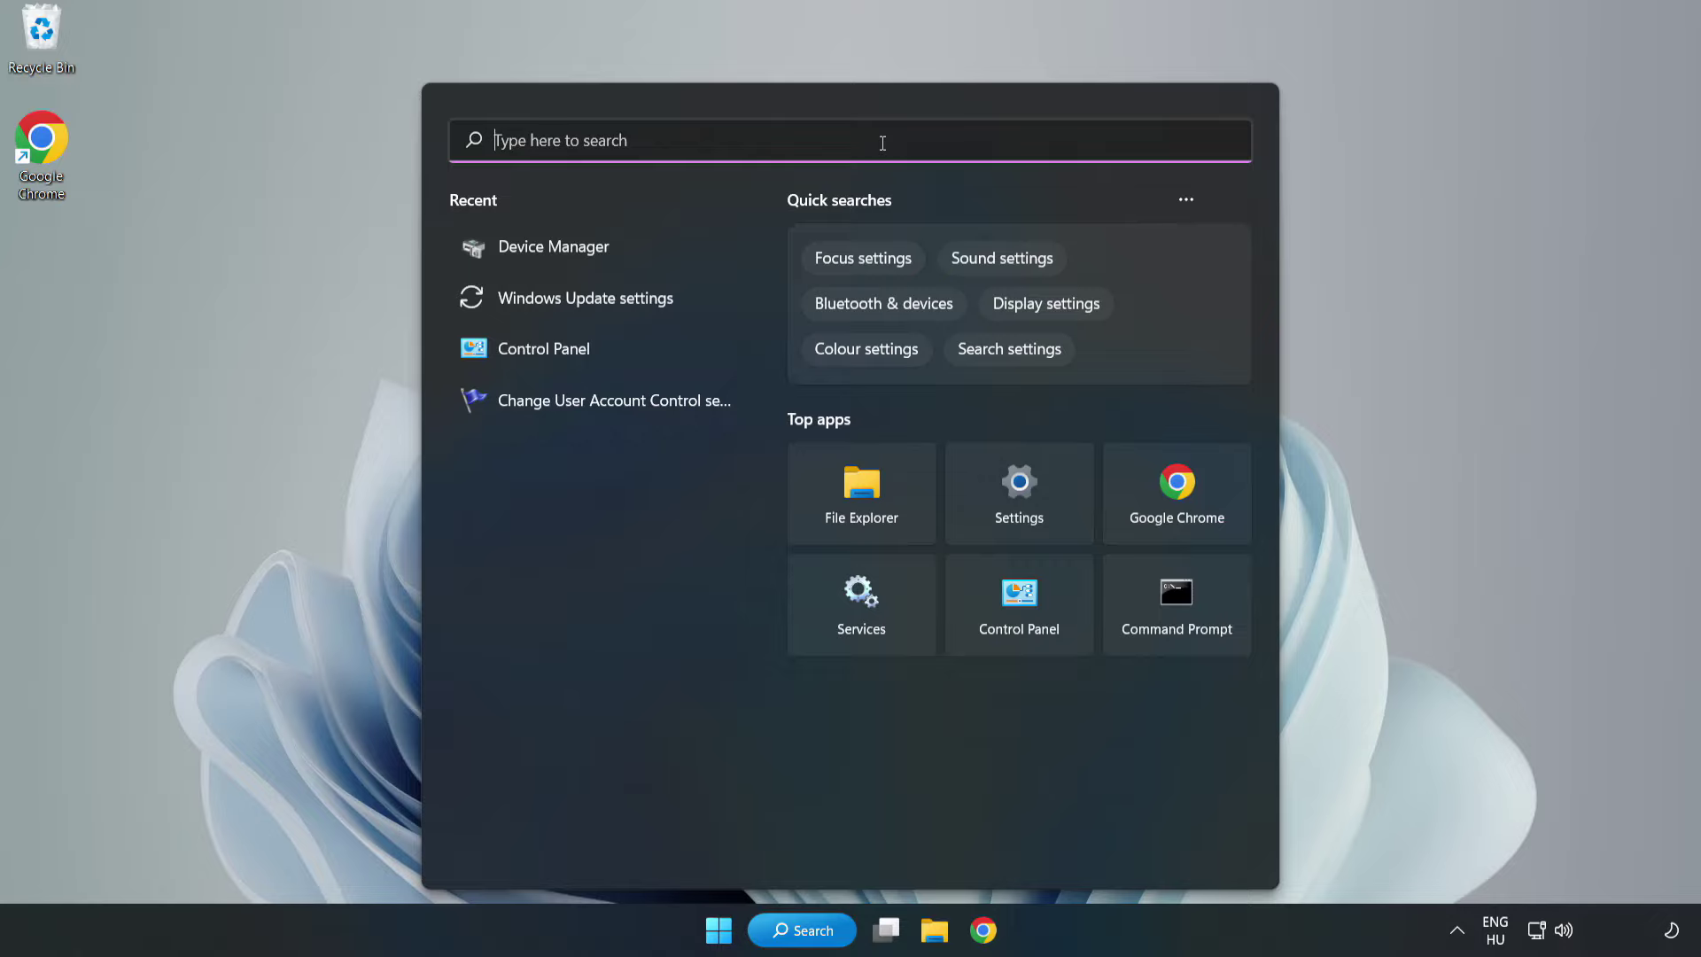
pyautogui.write('updates')
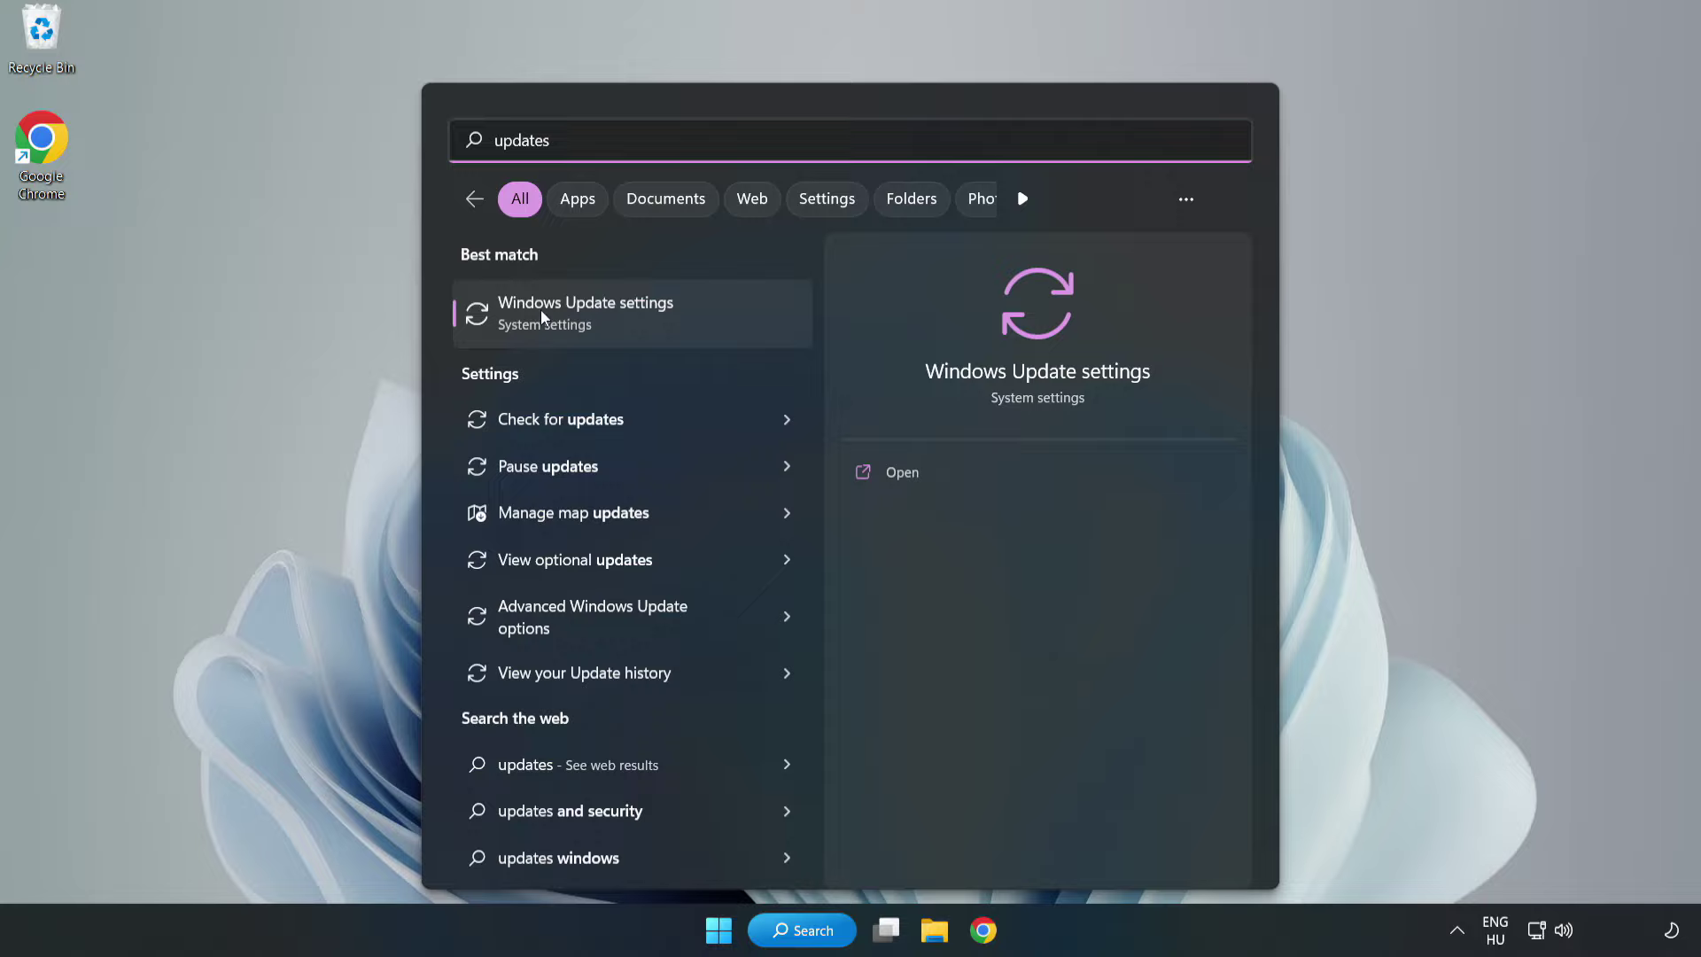
pyautogui.click(605, 316)
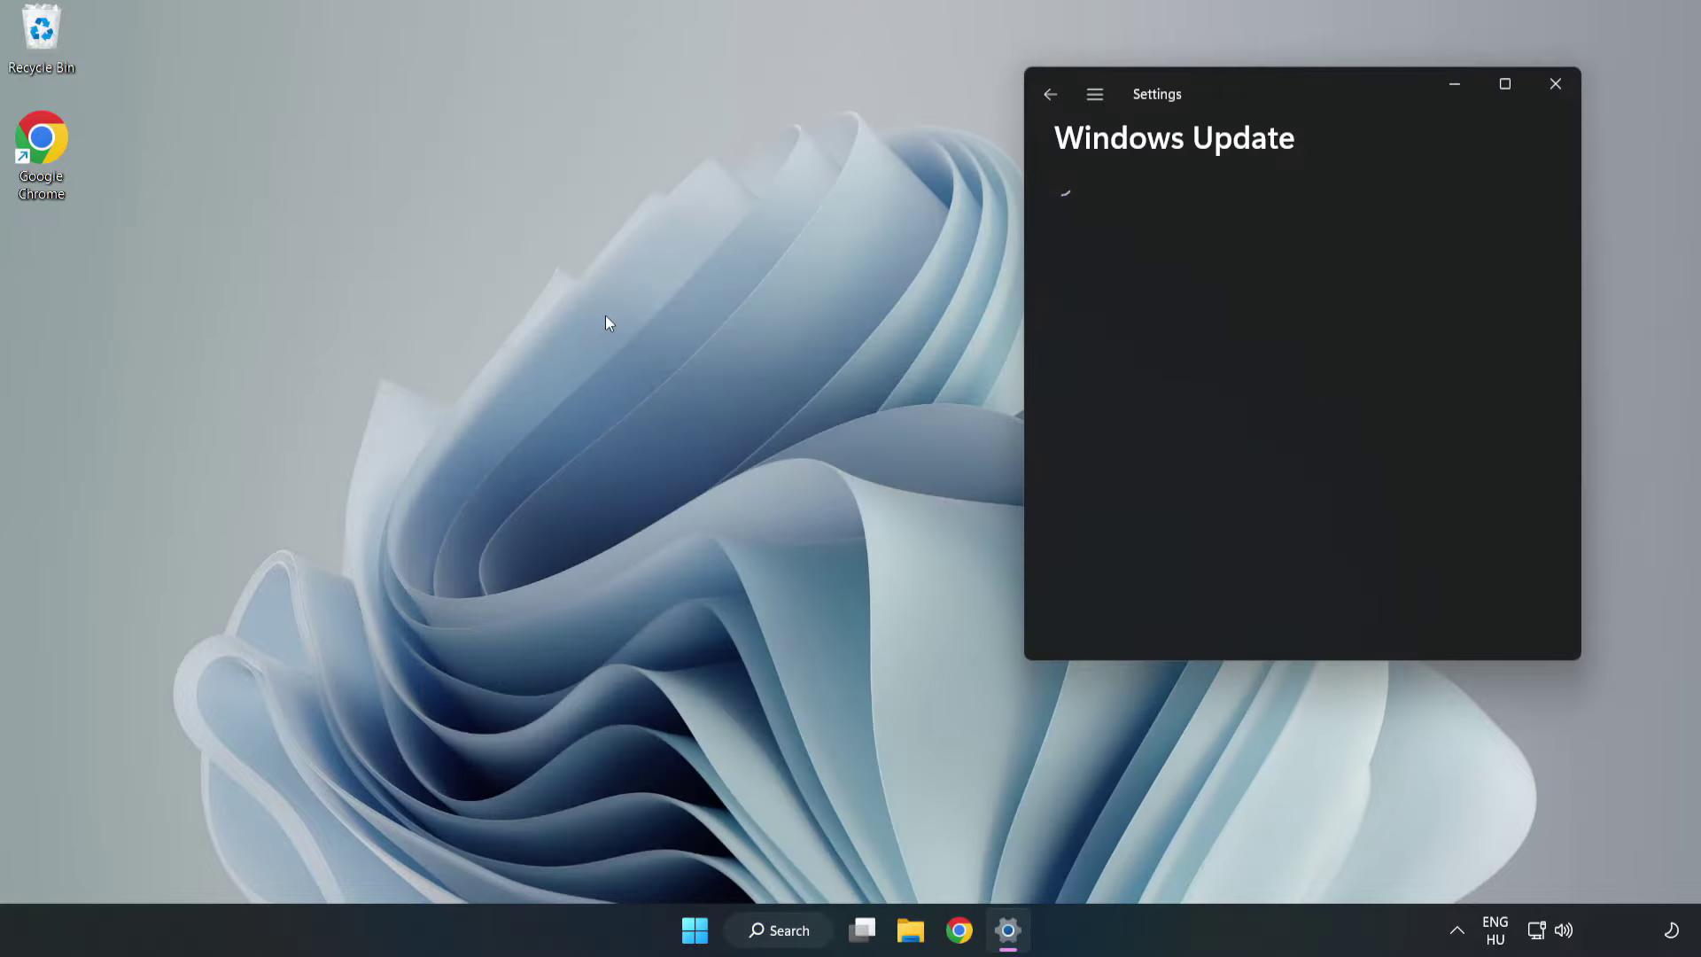
# Maximize Settings, check for updates until it reports up to date, then close Settings
pyautogui.click(1507, 81)
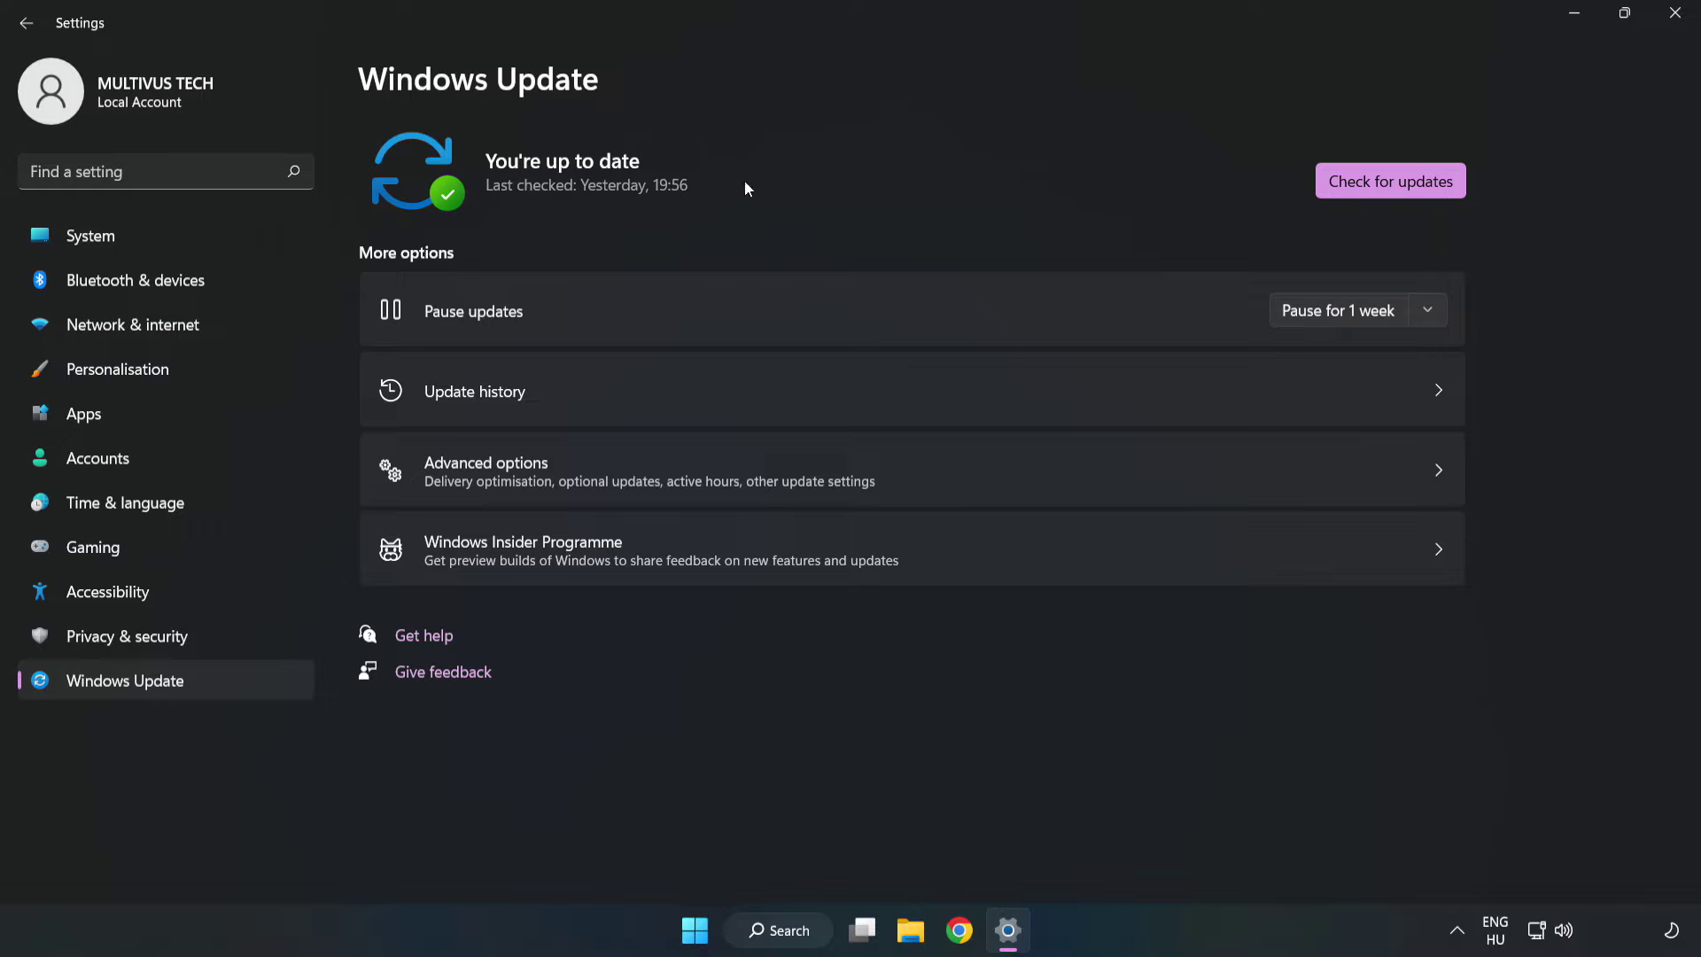
pyautogui.click(1396, 185)
pyautogui.click(1674, 13)
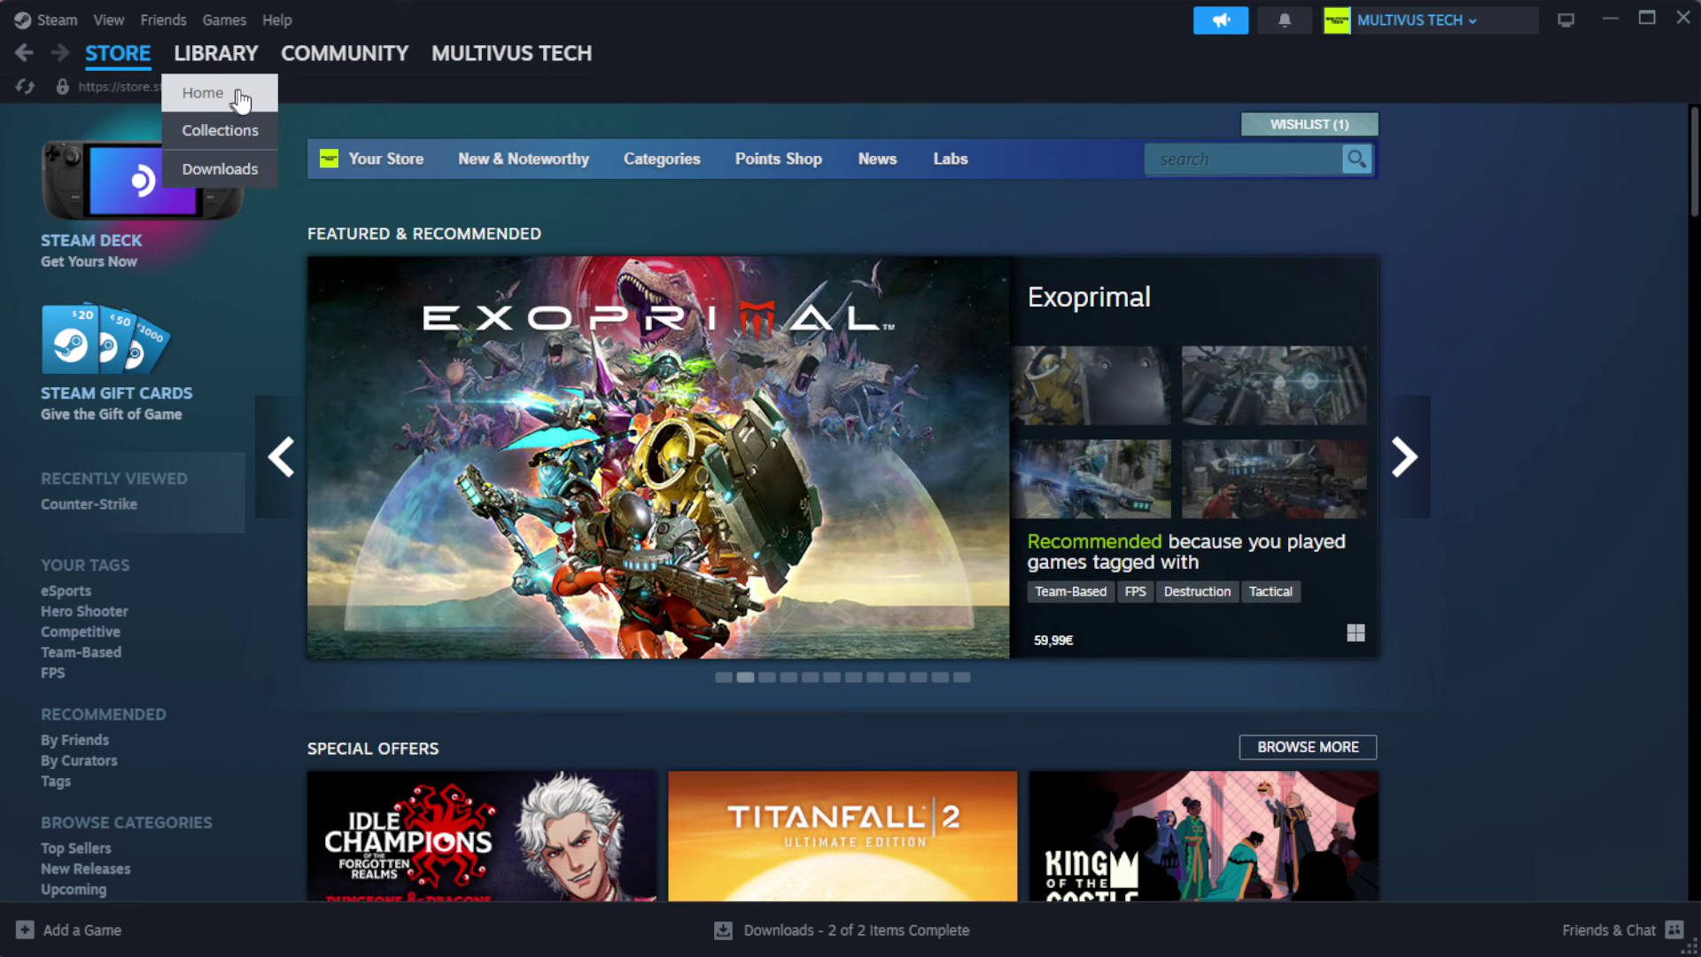
# Open Properties for YOUR NOT WORKING GAME under Favorites in Steam's Library
pyautogui.click(215, 53)
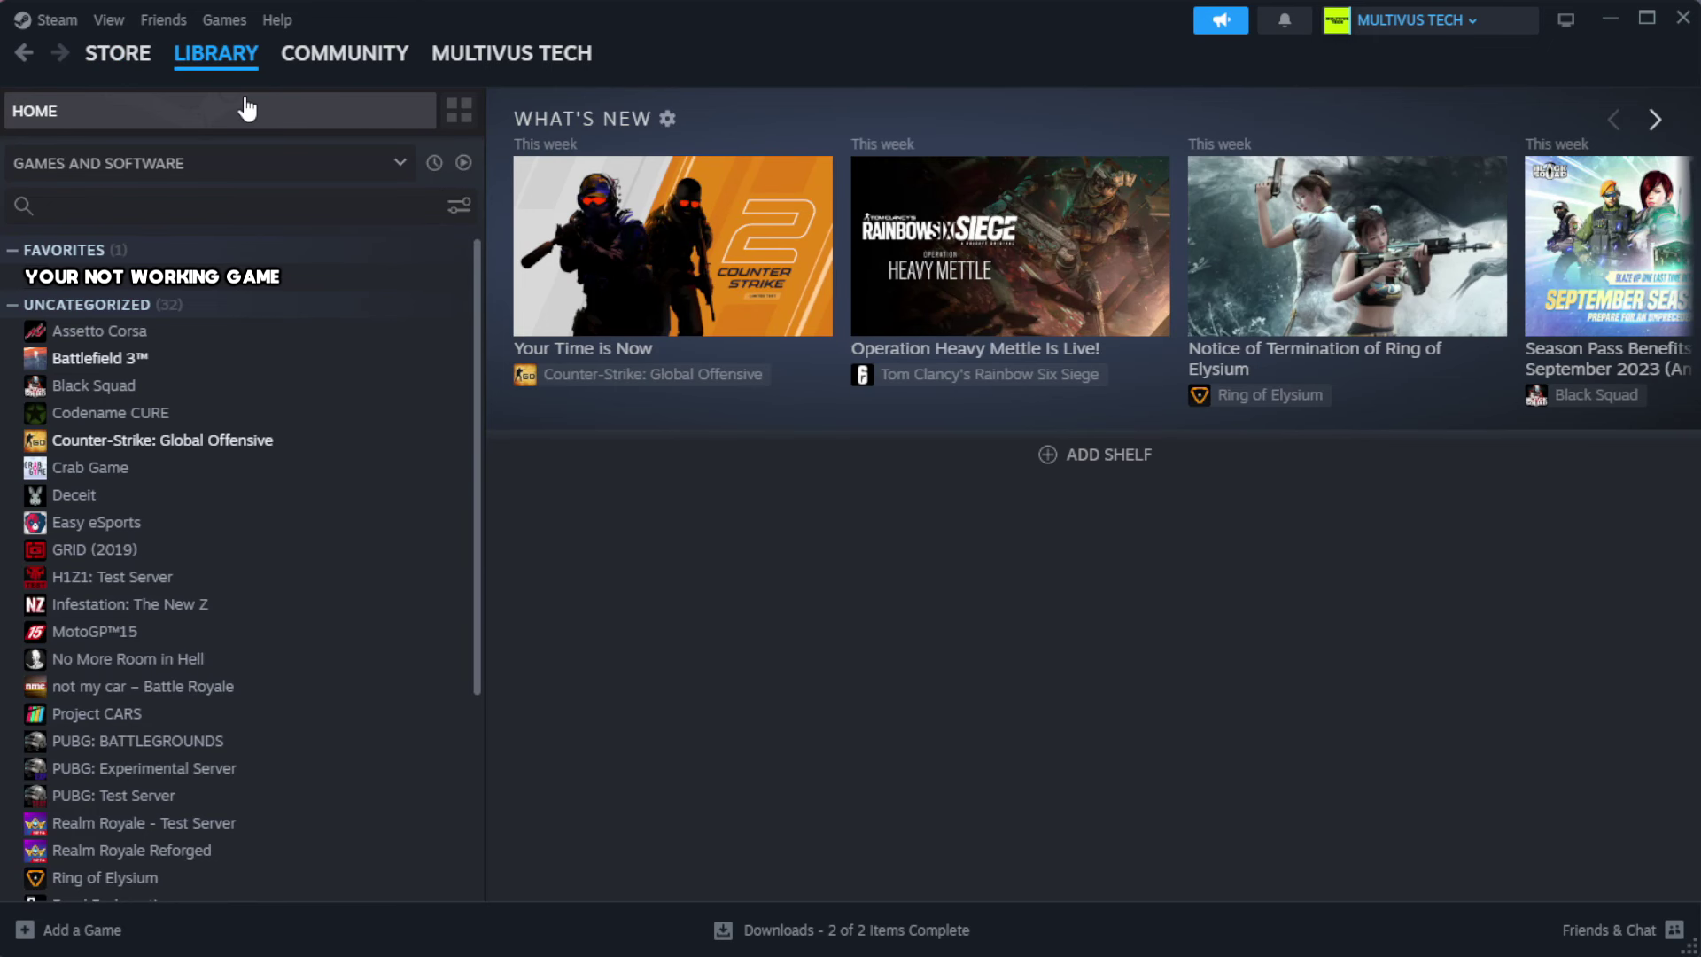
pyautogui.rightClick(420, 278)
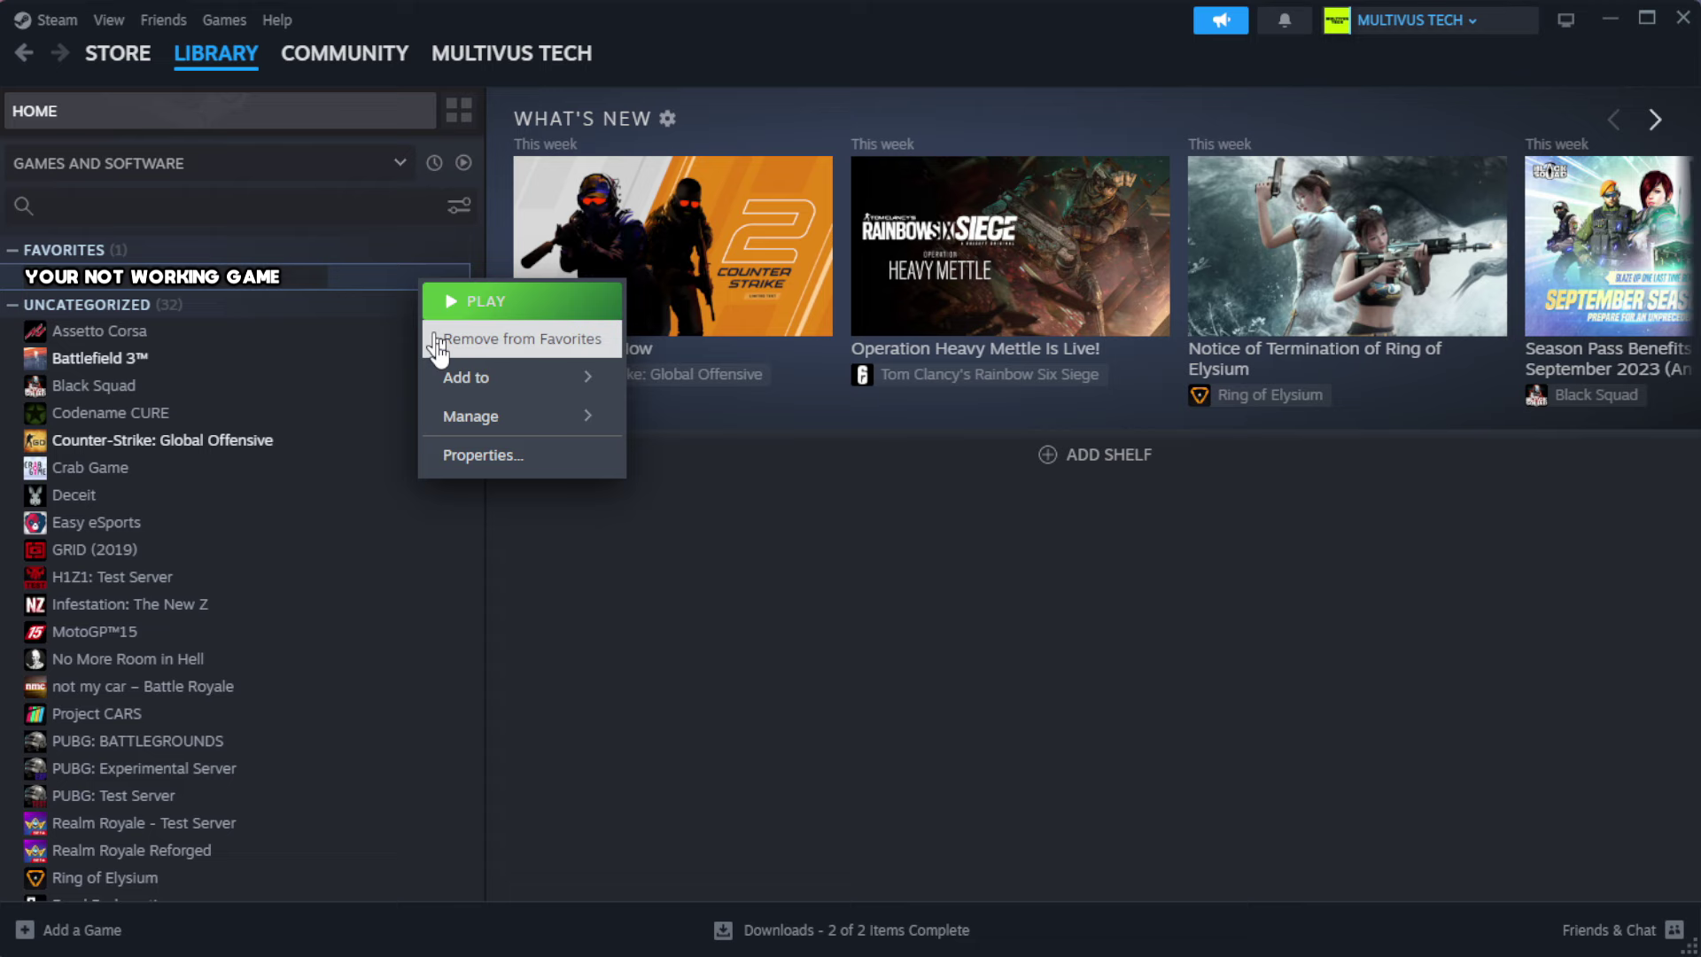
pyautogui.click(532, 455)
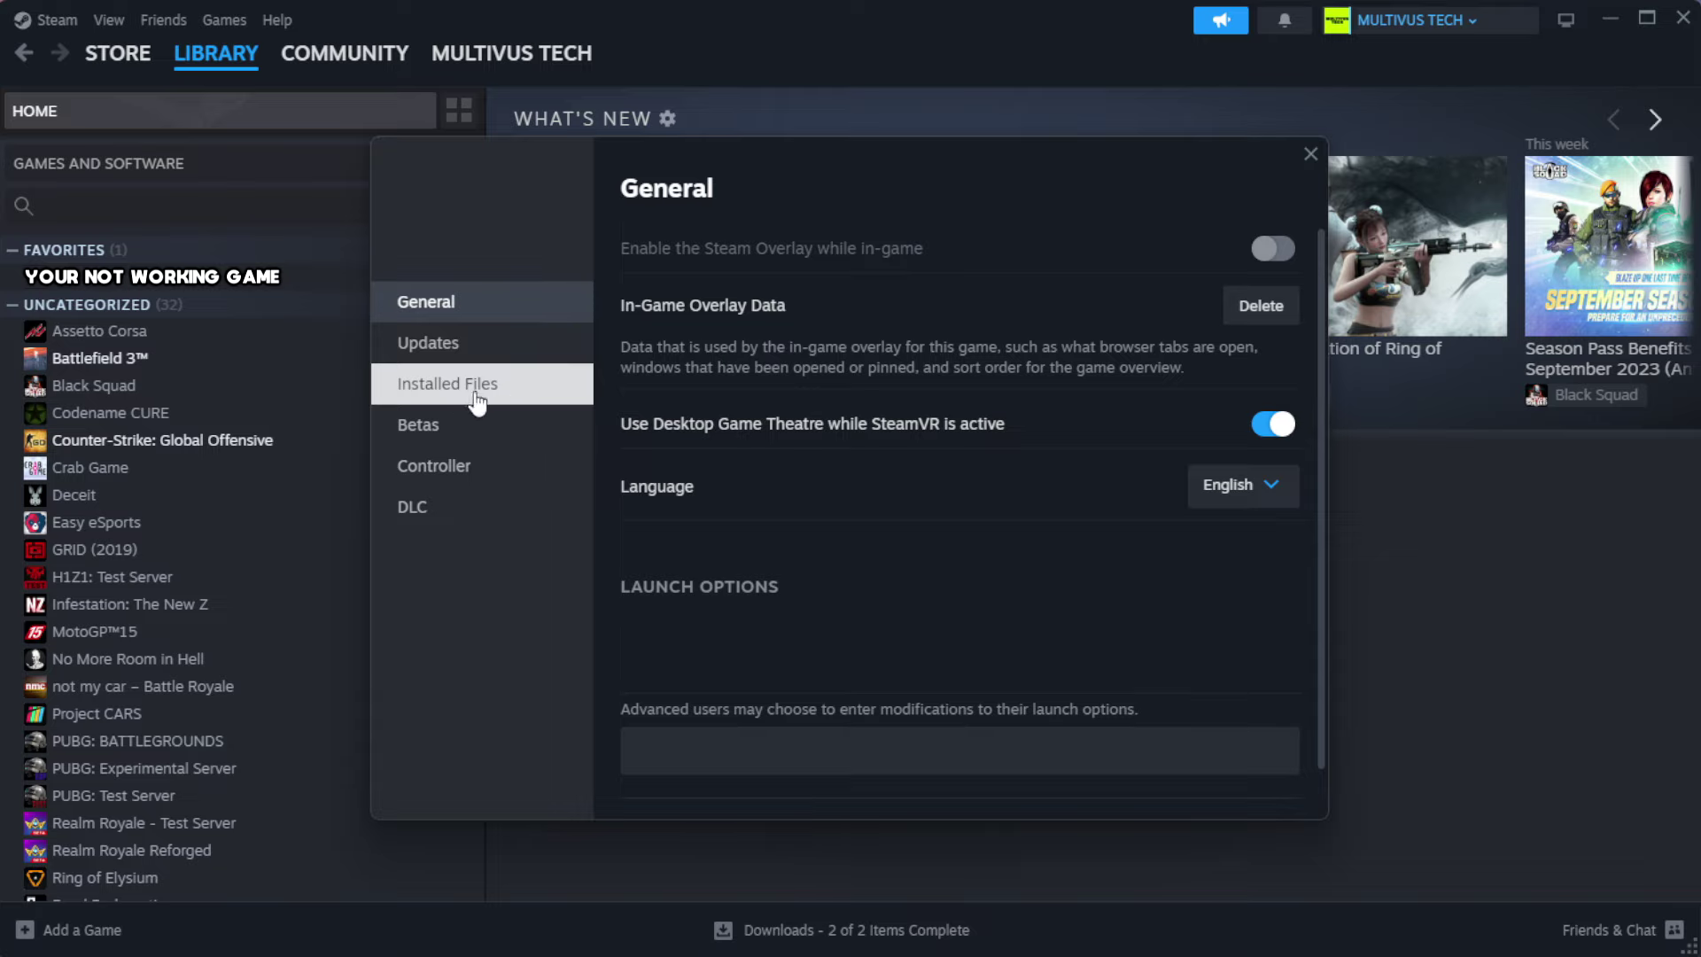
# Verify the game's file integrity, with all 1039 files valid, then browse to its install folder
pyautogui.click(560, 401)
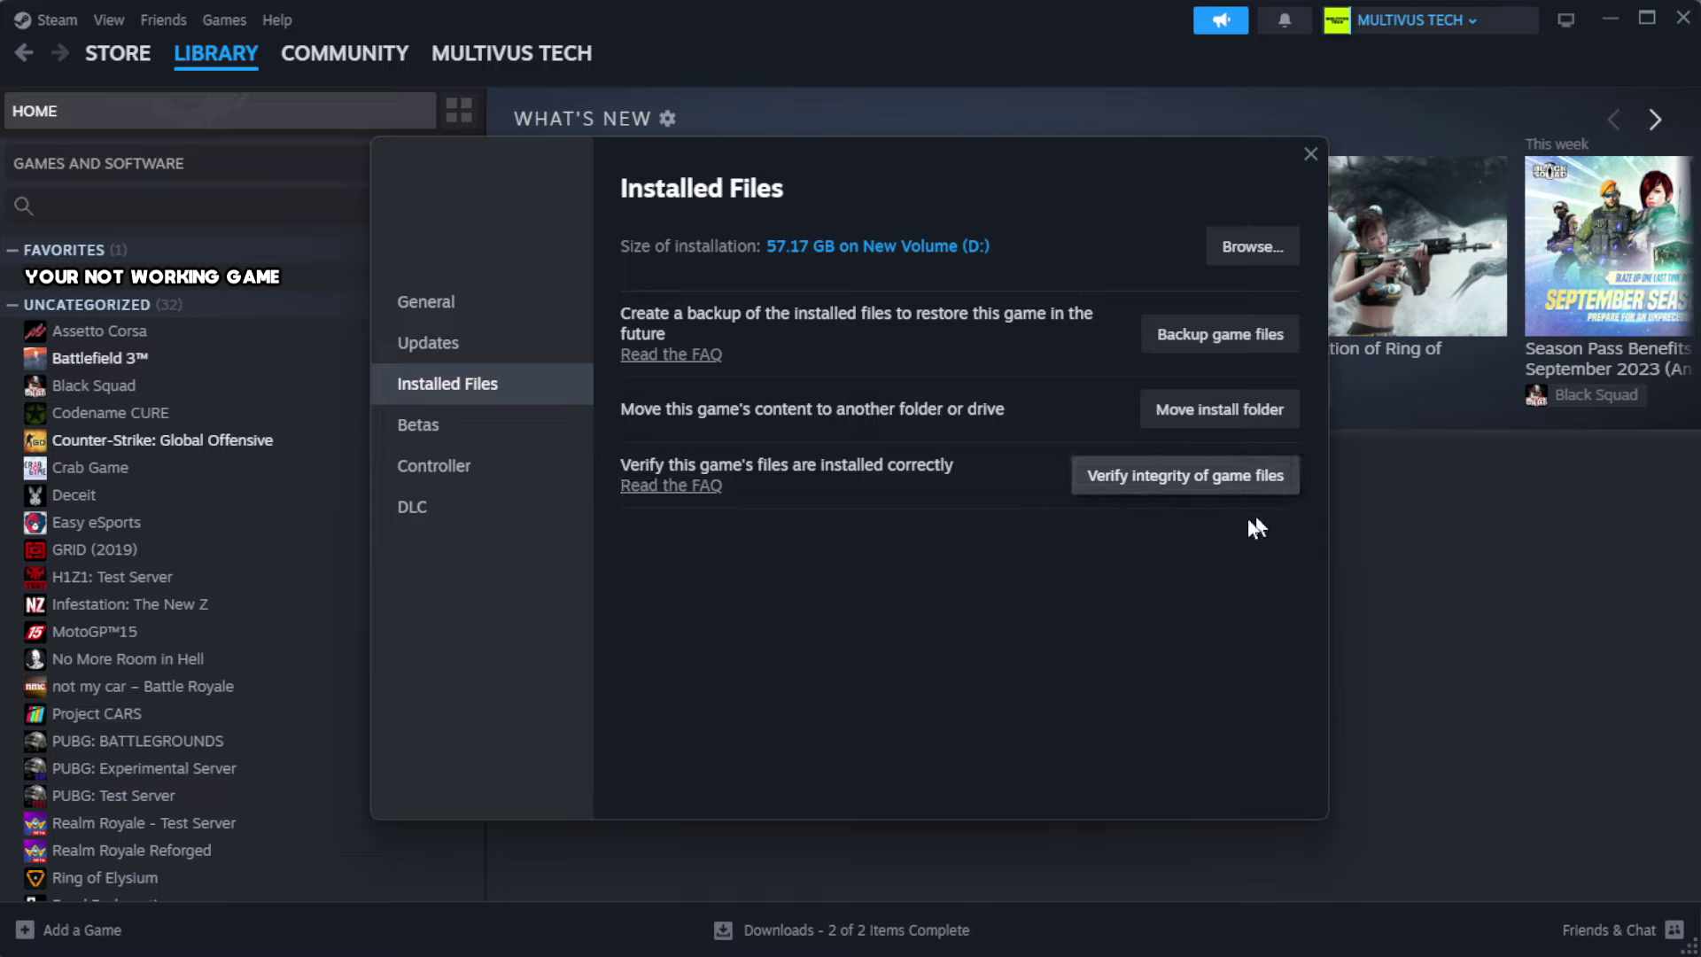
pyautogui.click(1196, 481)
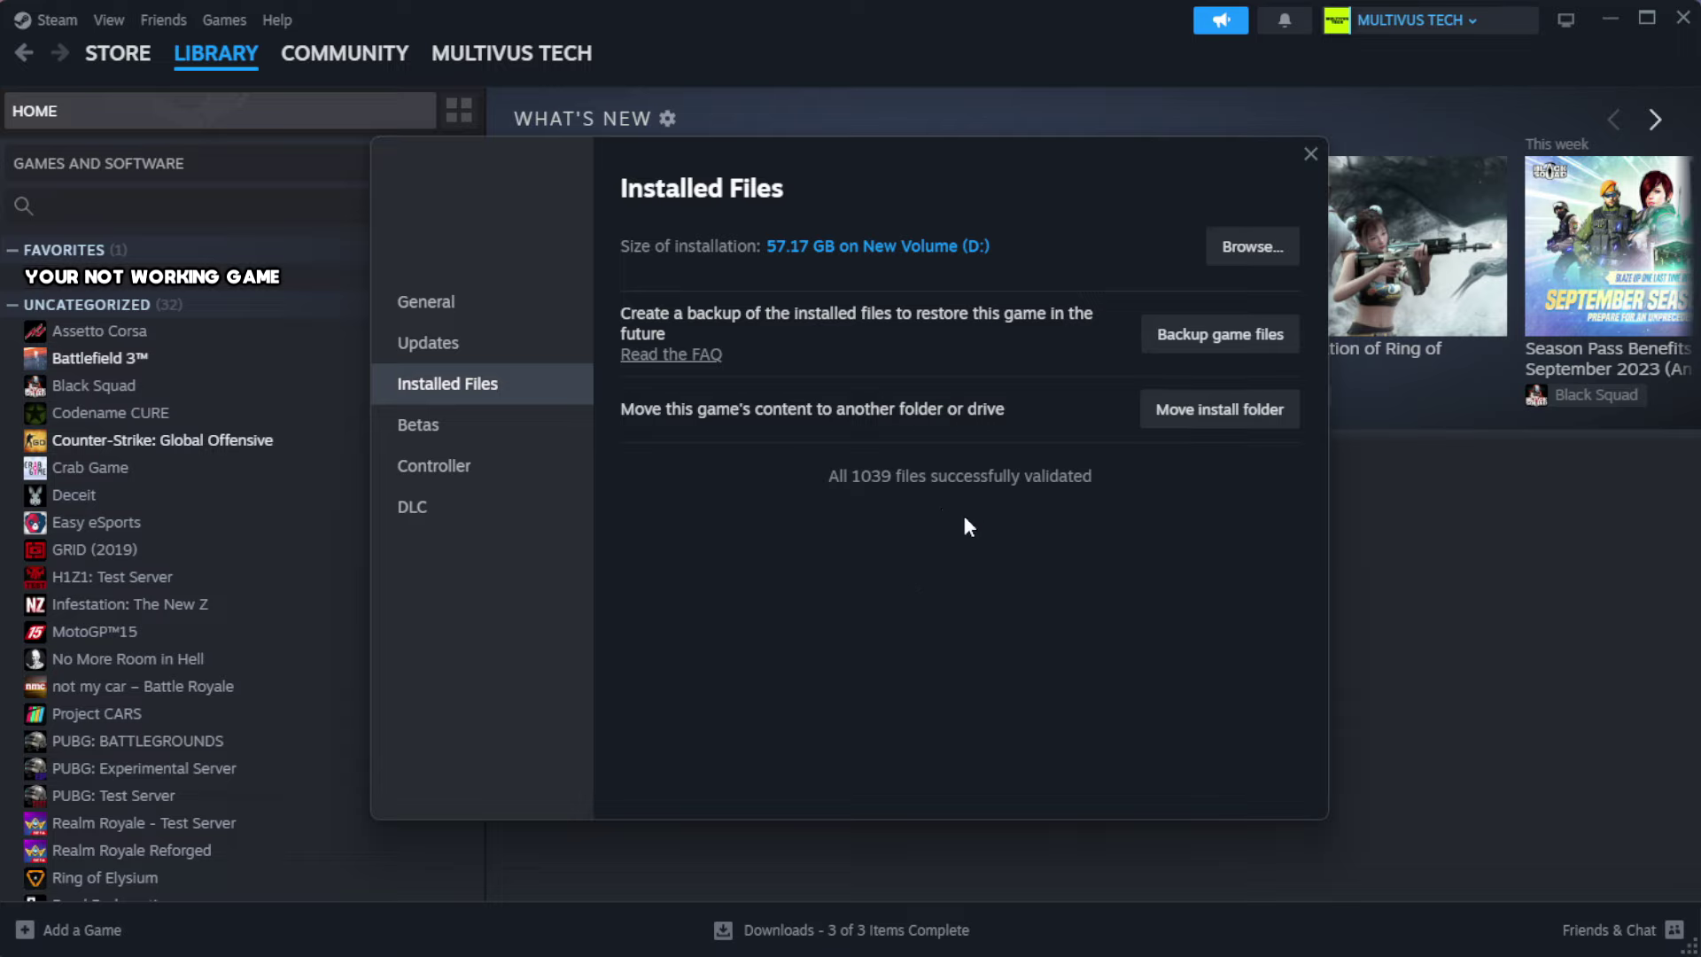
pyautogui.click(1250, 254)
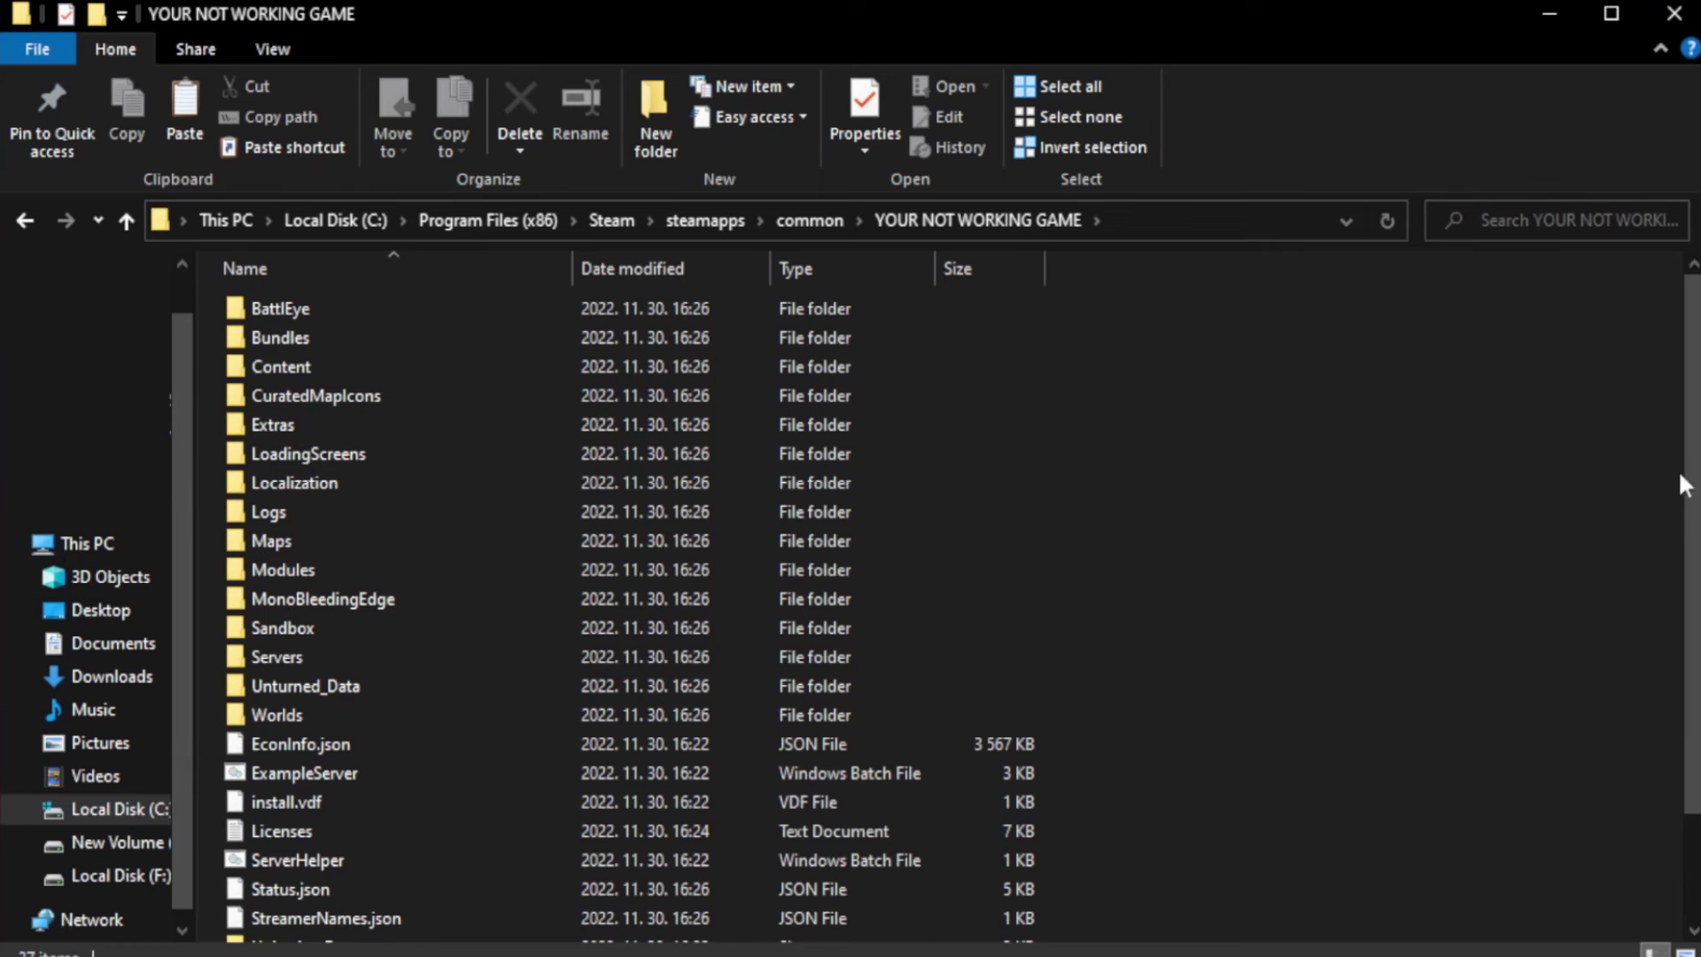
pyautogui.moveTo(1686, 476); pyautogui.dragTo(1686, 666)
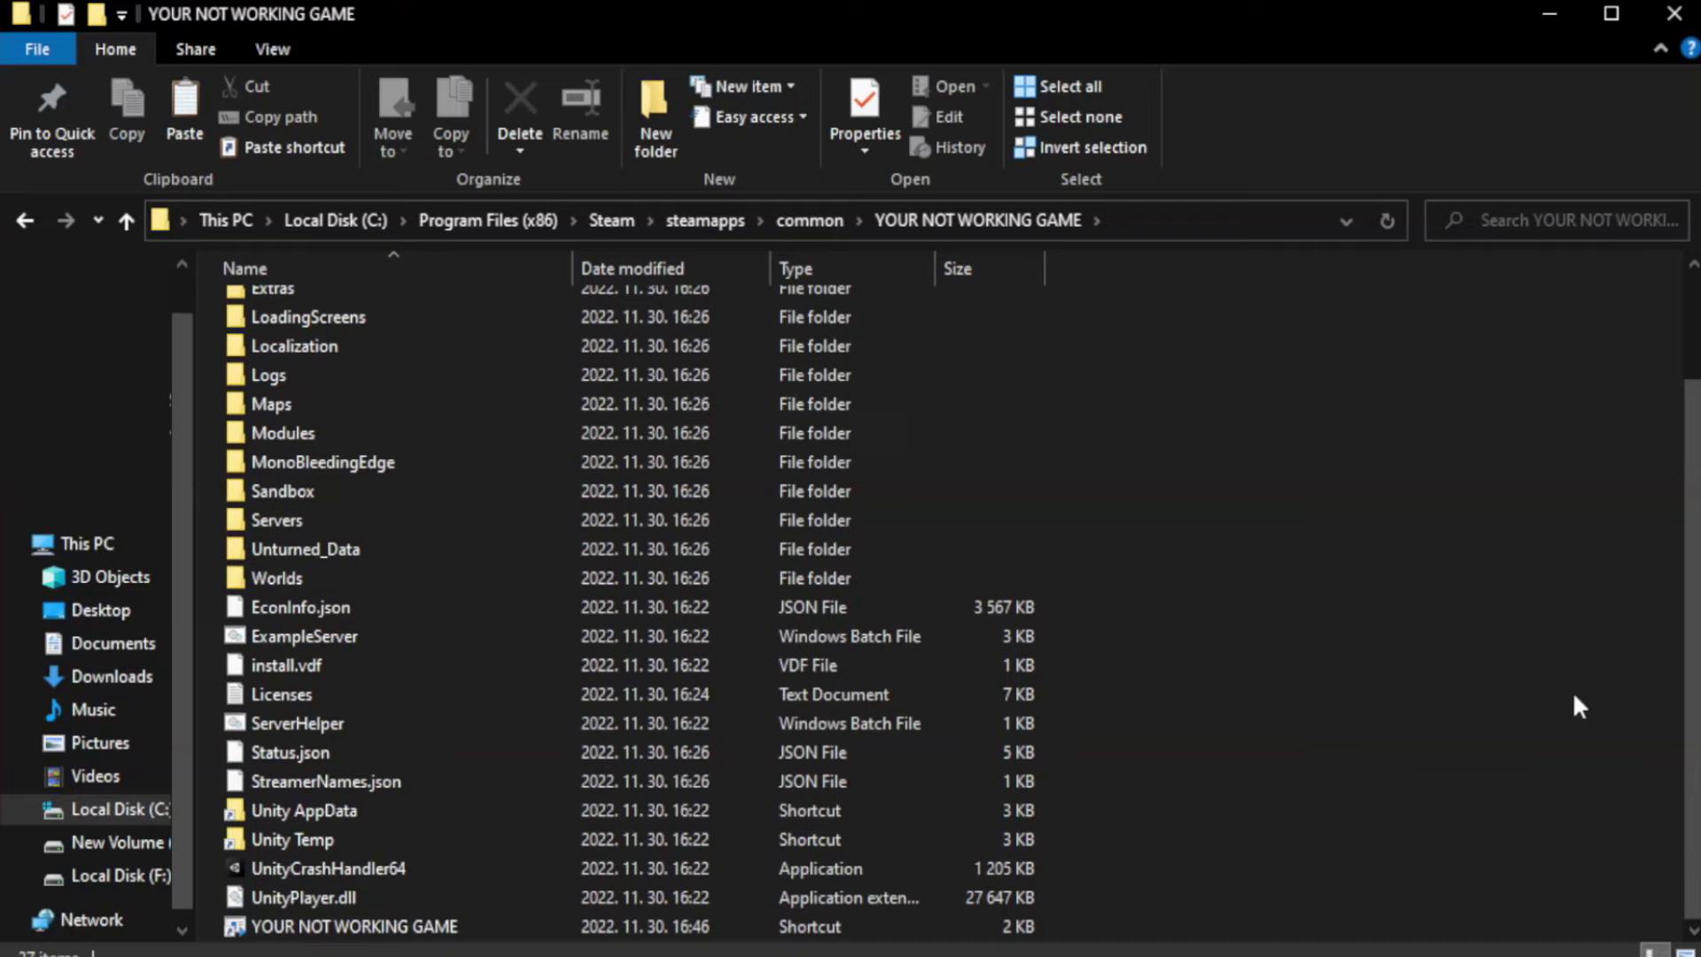
# Open Properties for the YOUR NOT WORKING GAME shortcut at the bottom of the game folder
pyautogui.click(665, 926)
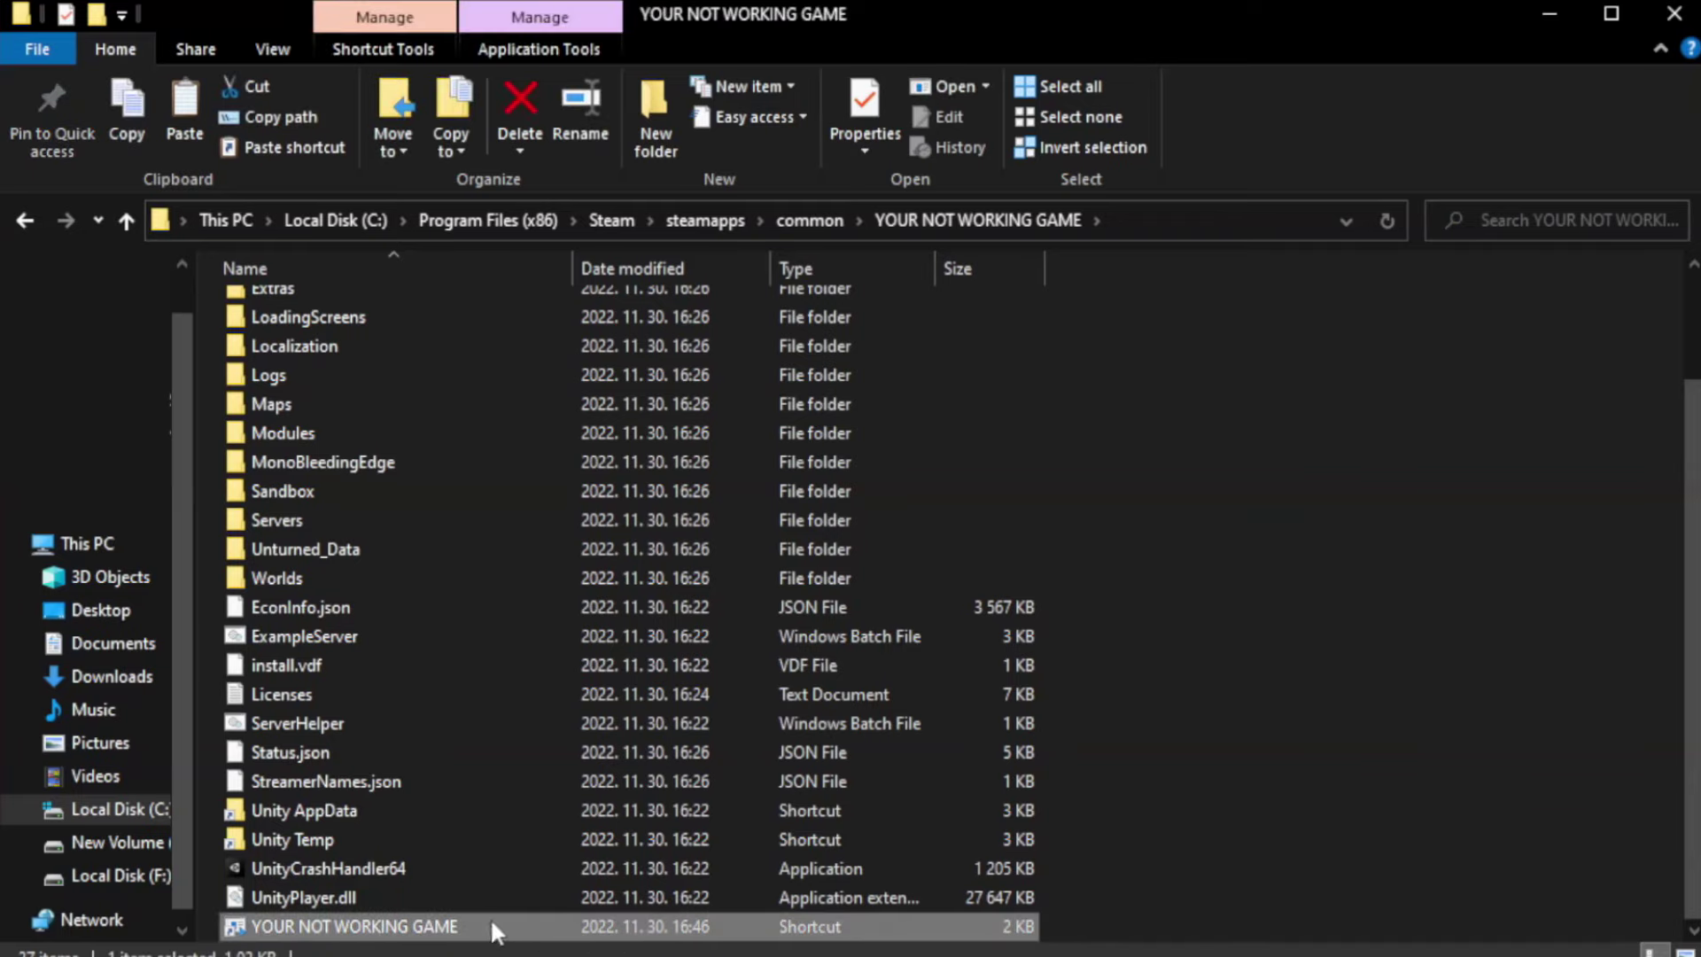
pyautogui.rightClick(568, 927)
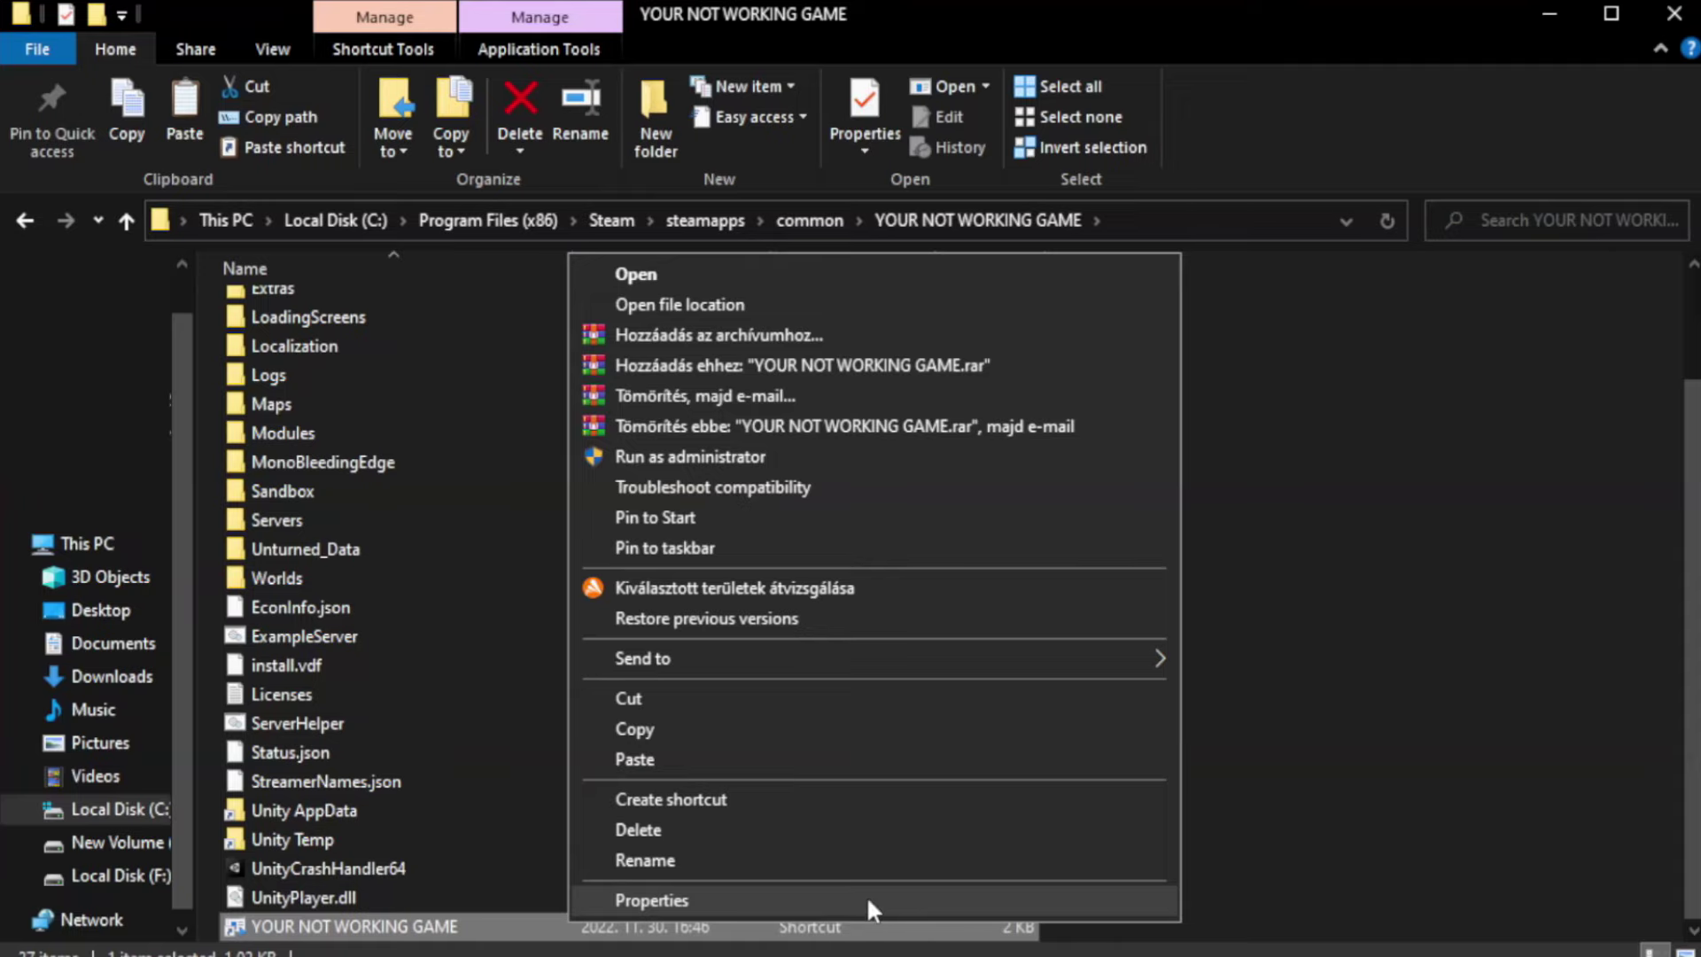
pyautogui.click(867, 900)
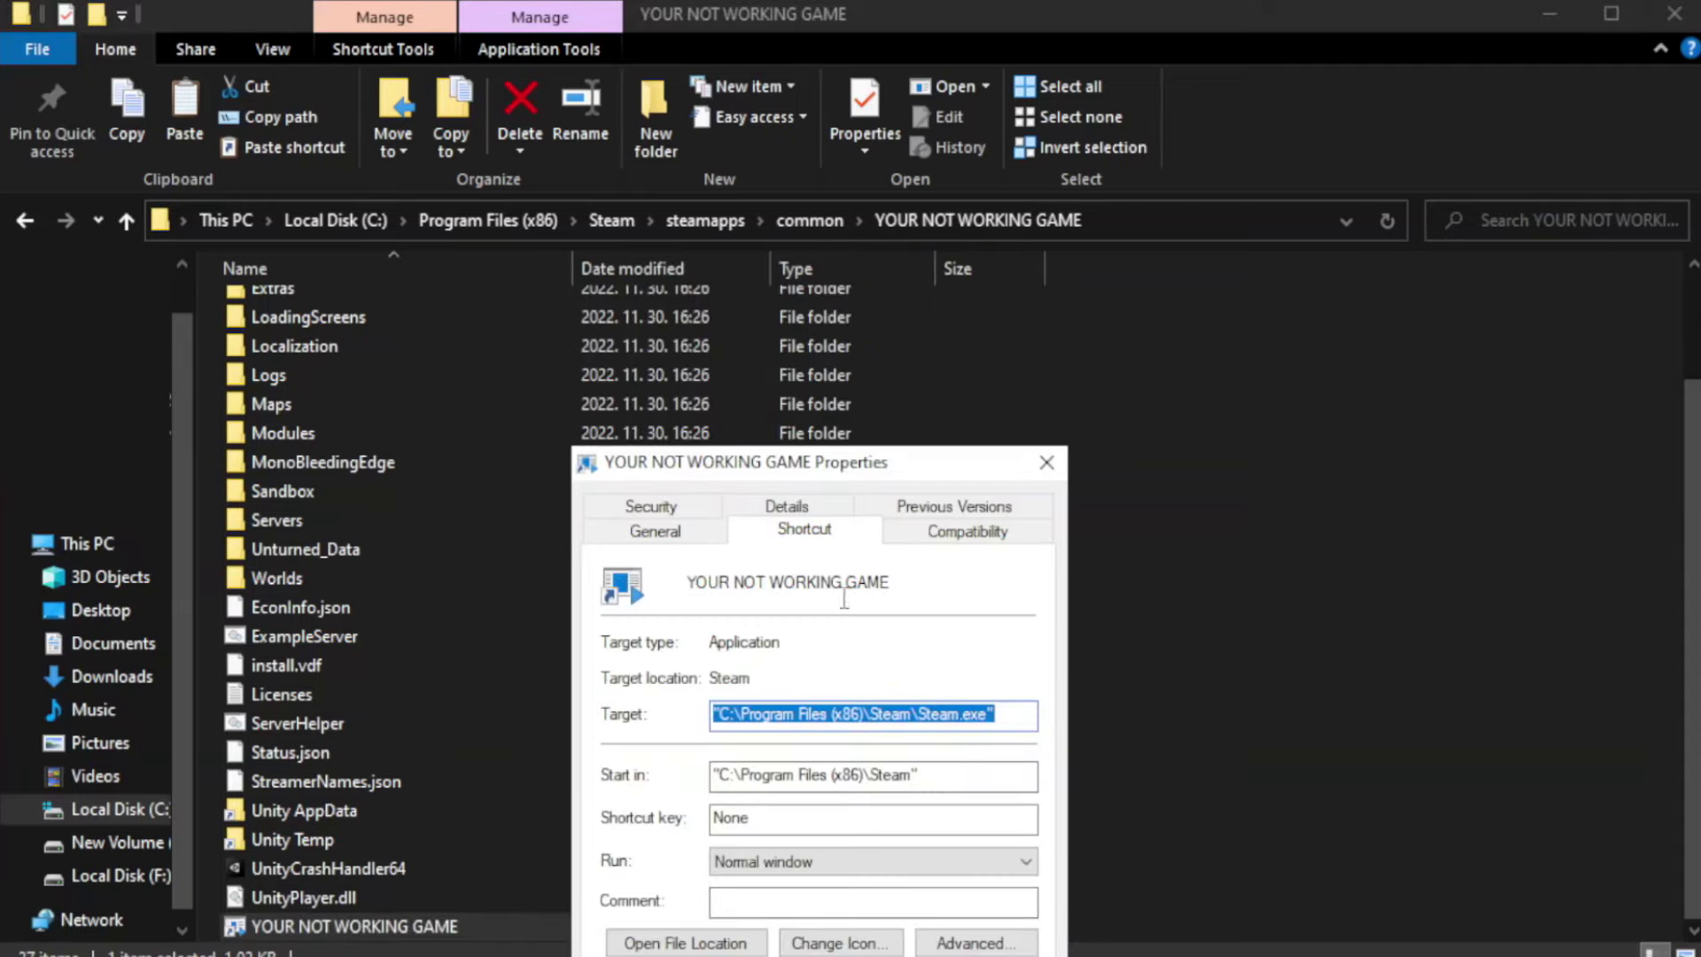
# Give the shortcut Windows 8 compatibility mode, disabled fullscreen optimizations and administrator rights, and apply
pyautogui.moveTo(853, 473); pyautogui.dragTo(855, 174)
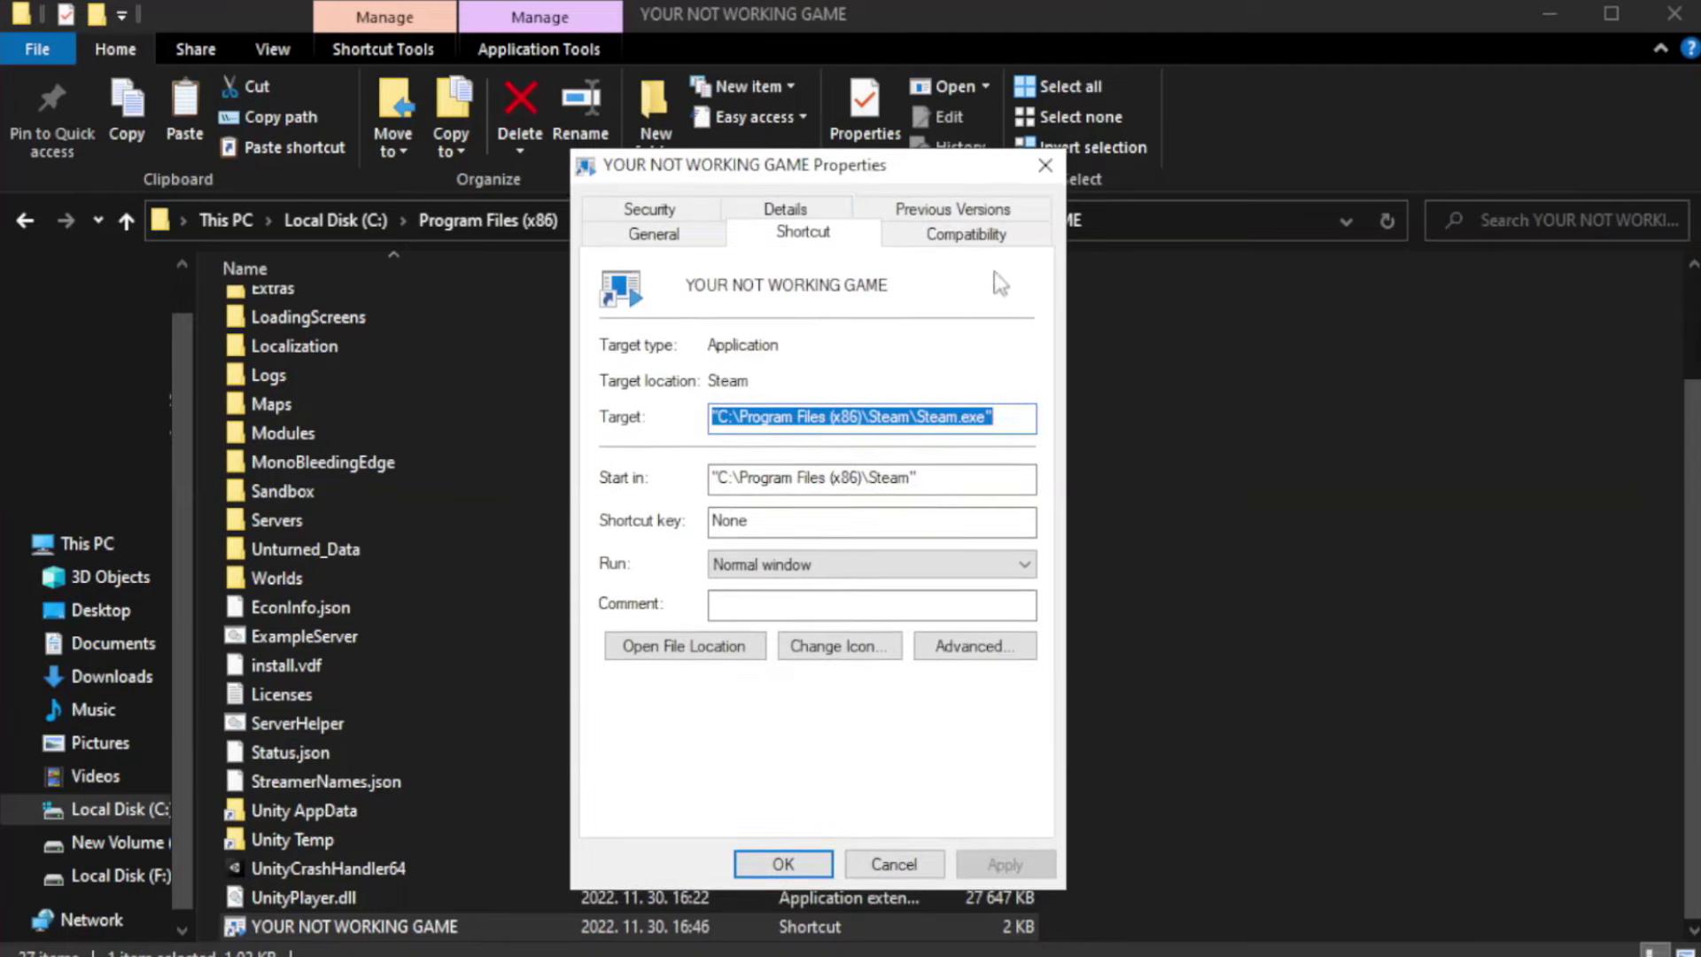
pyautogui.click(958, 239)
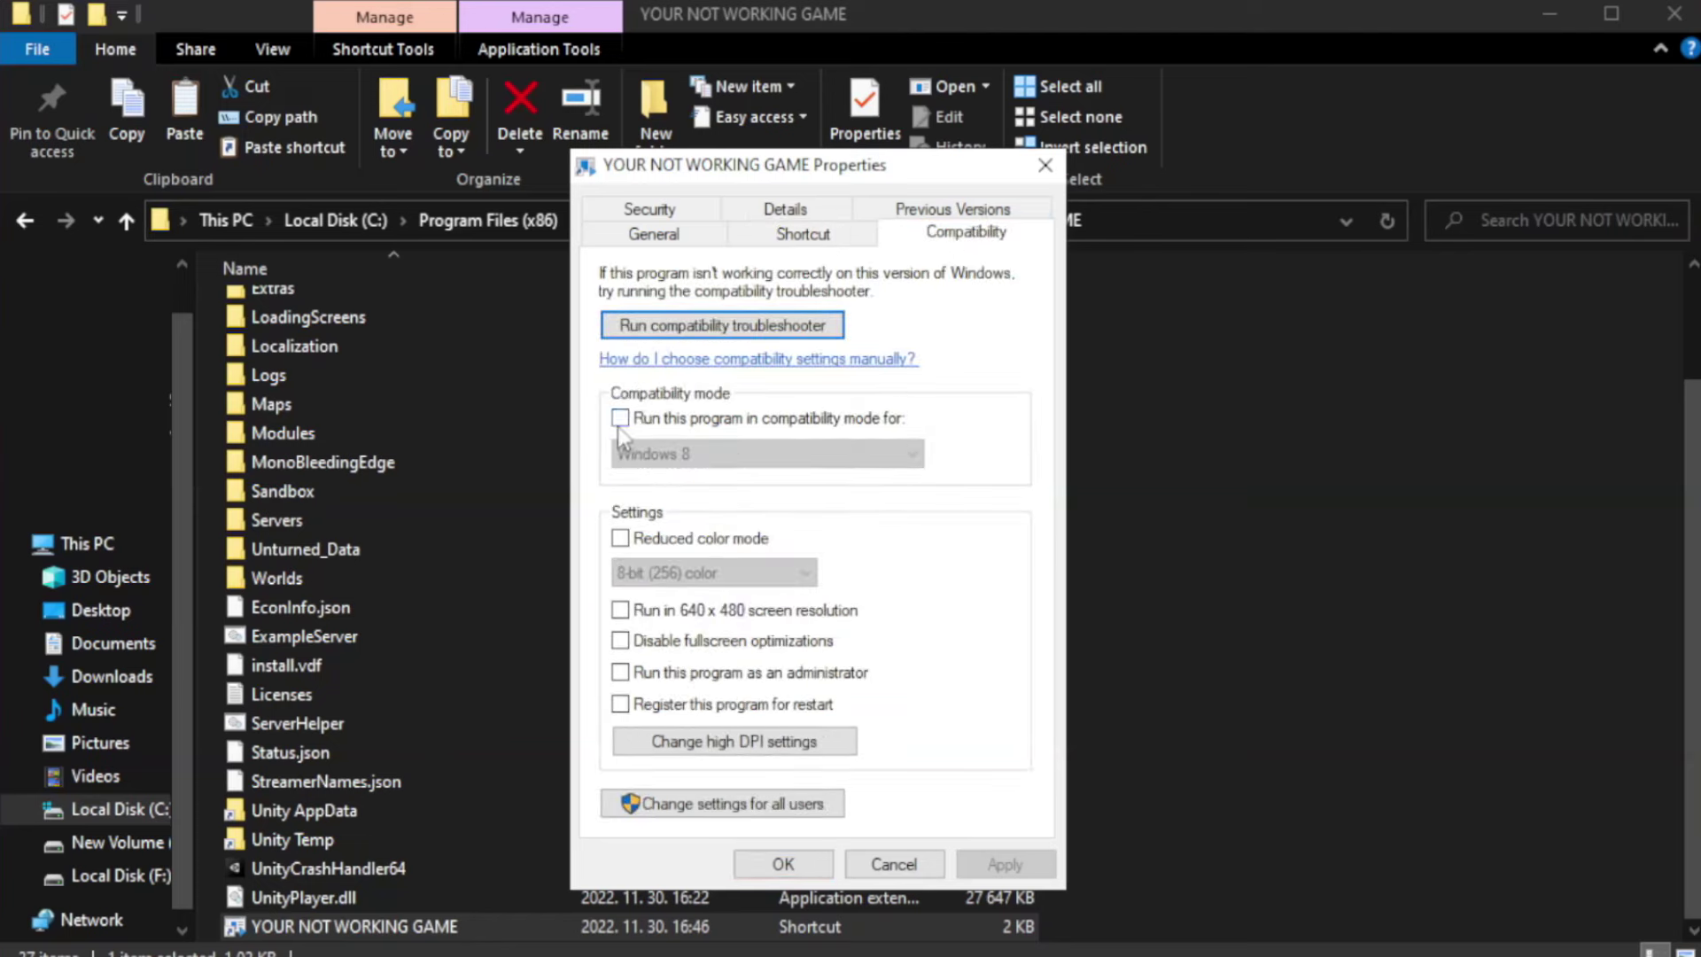
pyautogui.click(678, 420)
pyautogui.click(765, 454)
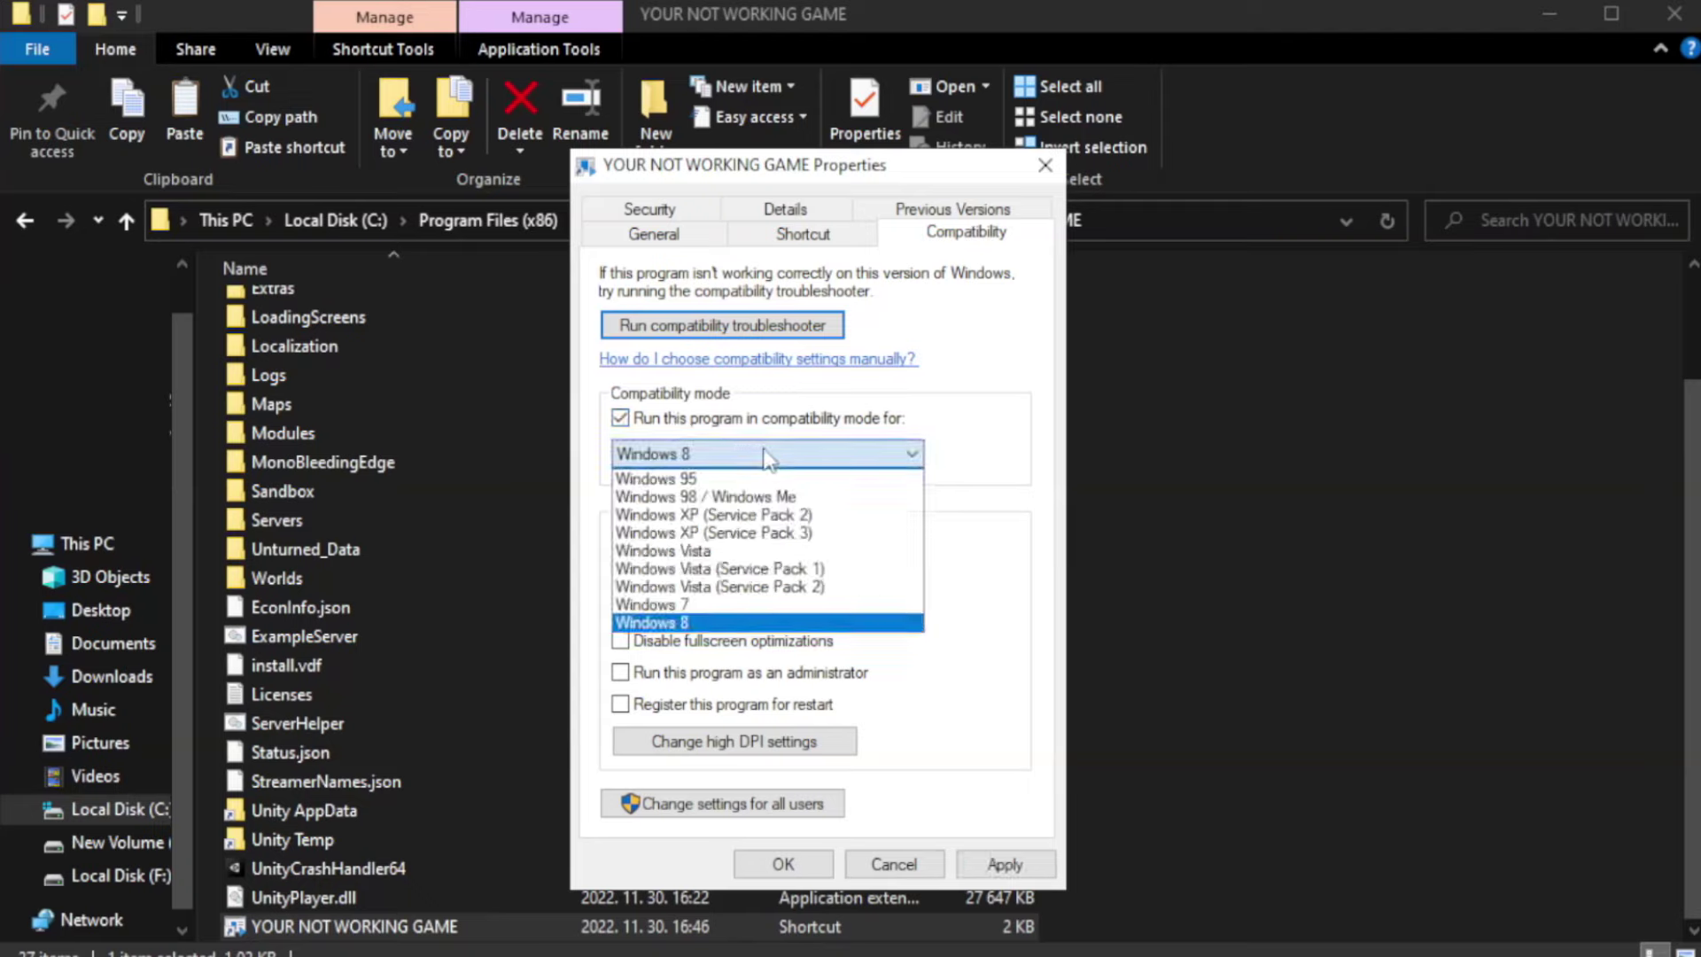
pyautogui.click(722, 625)
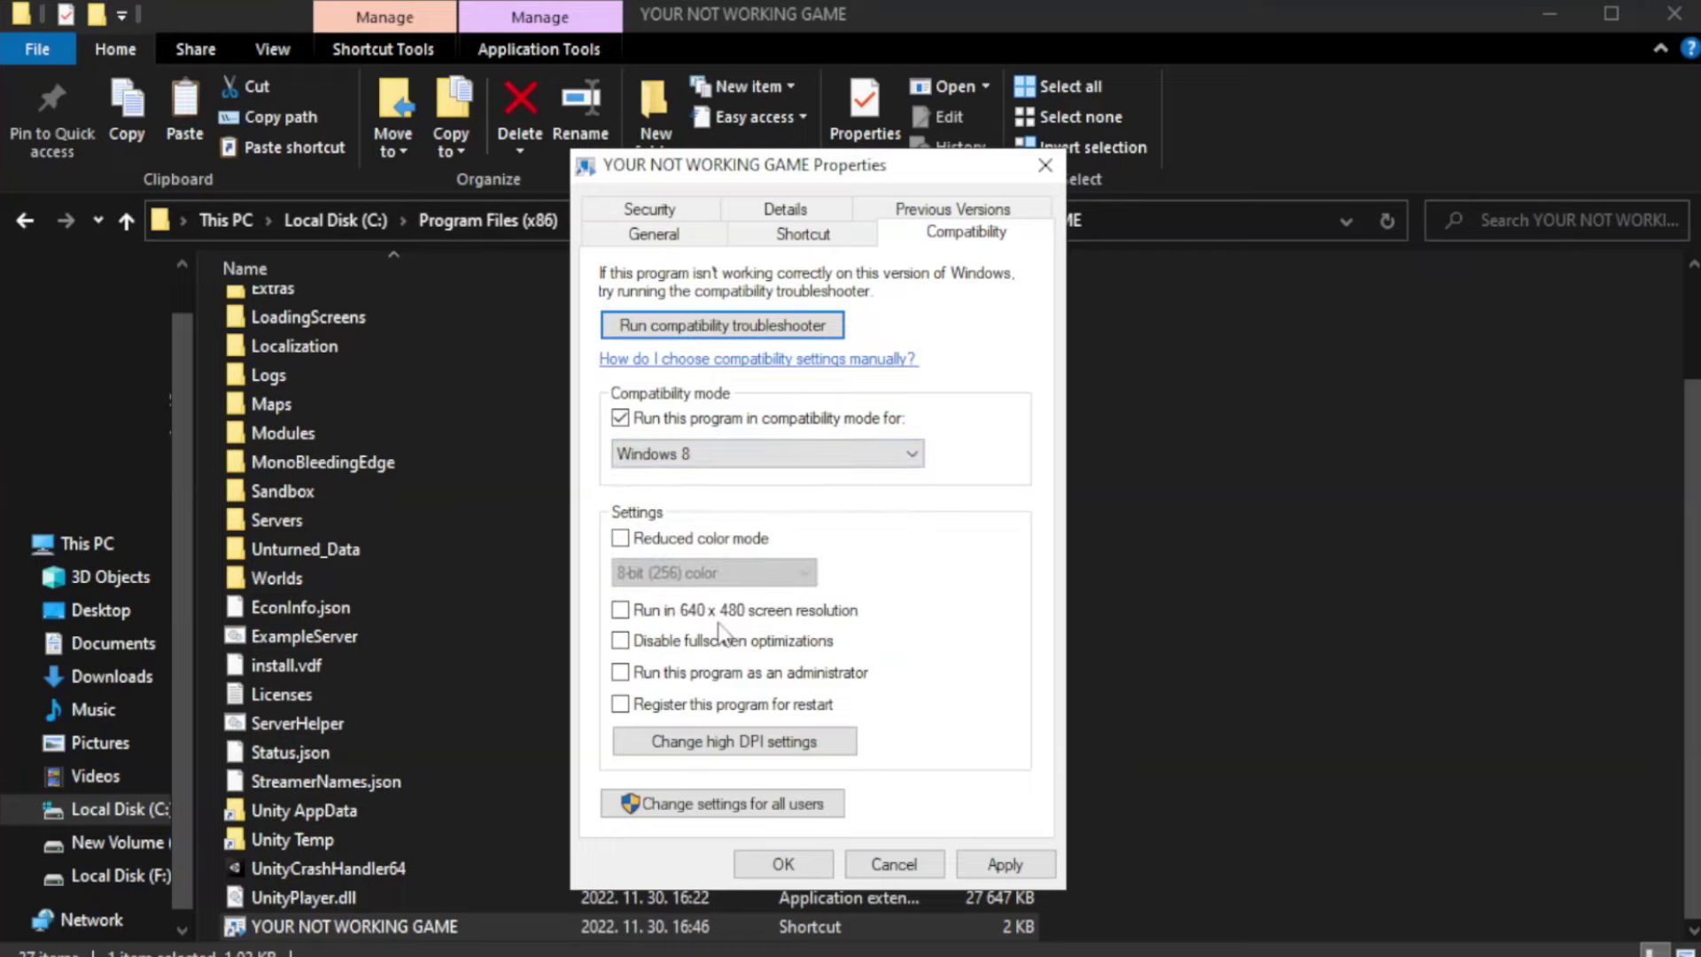
pyautogui.click(665, 649)
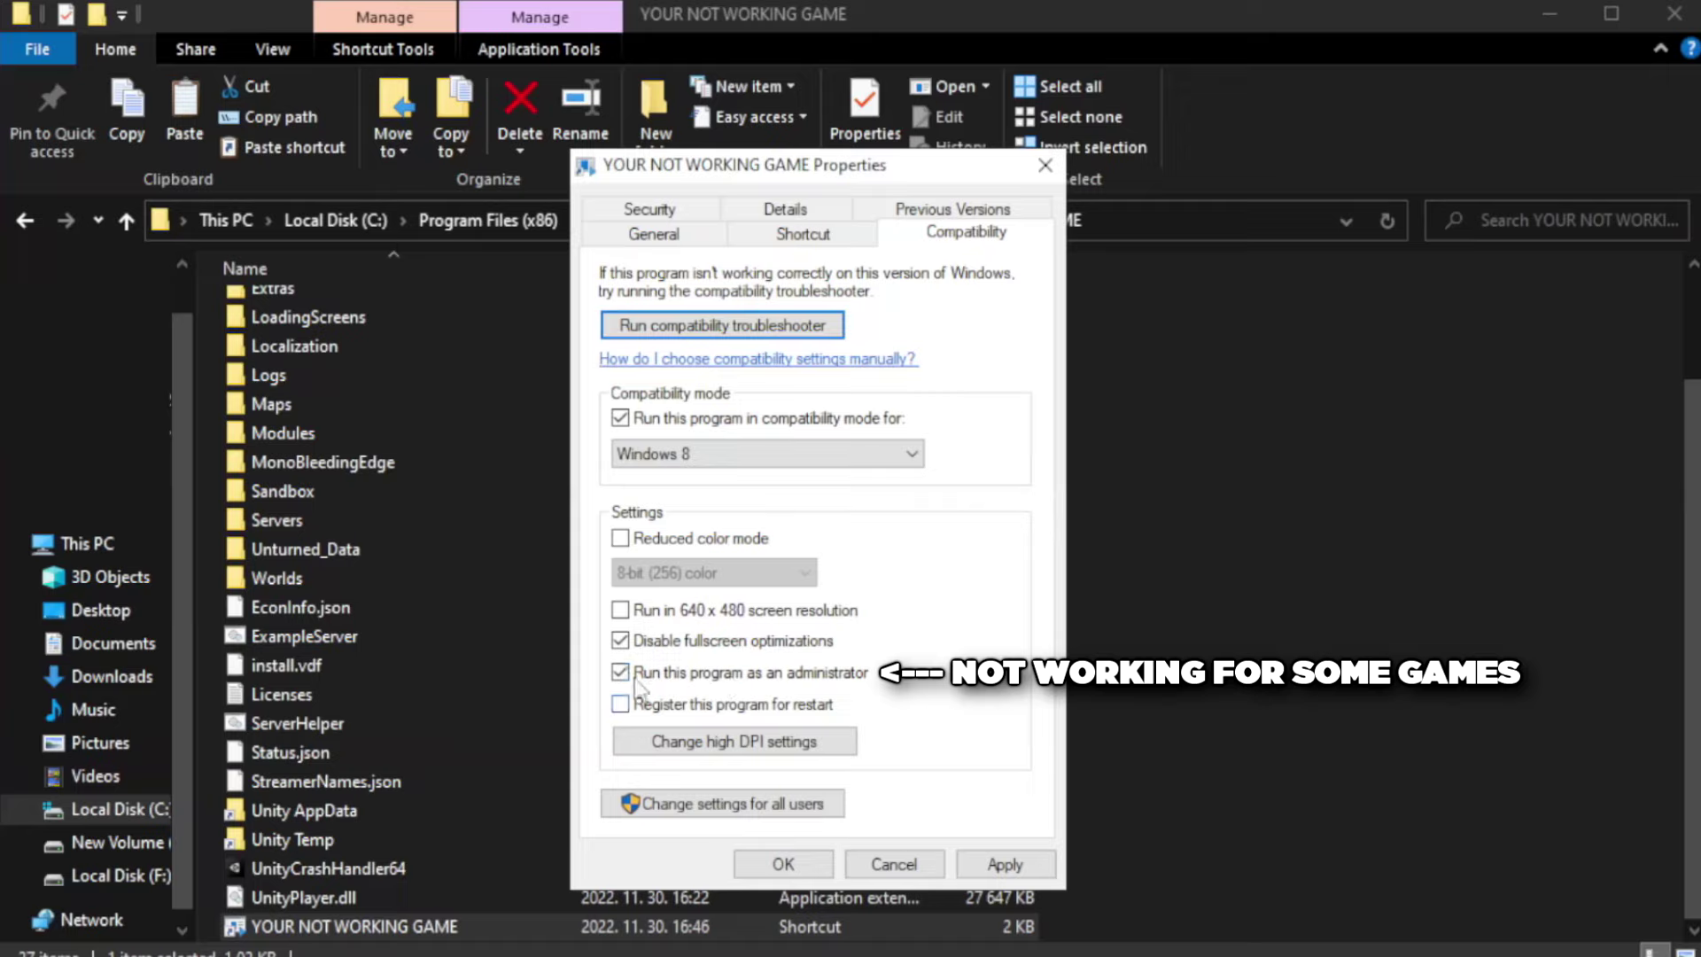
pyautogui.click(1006, 864)
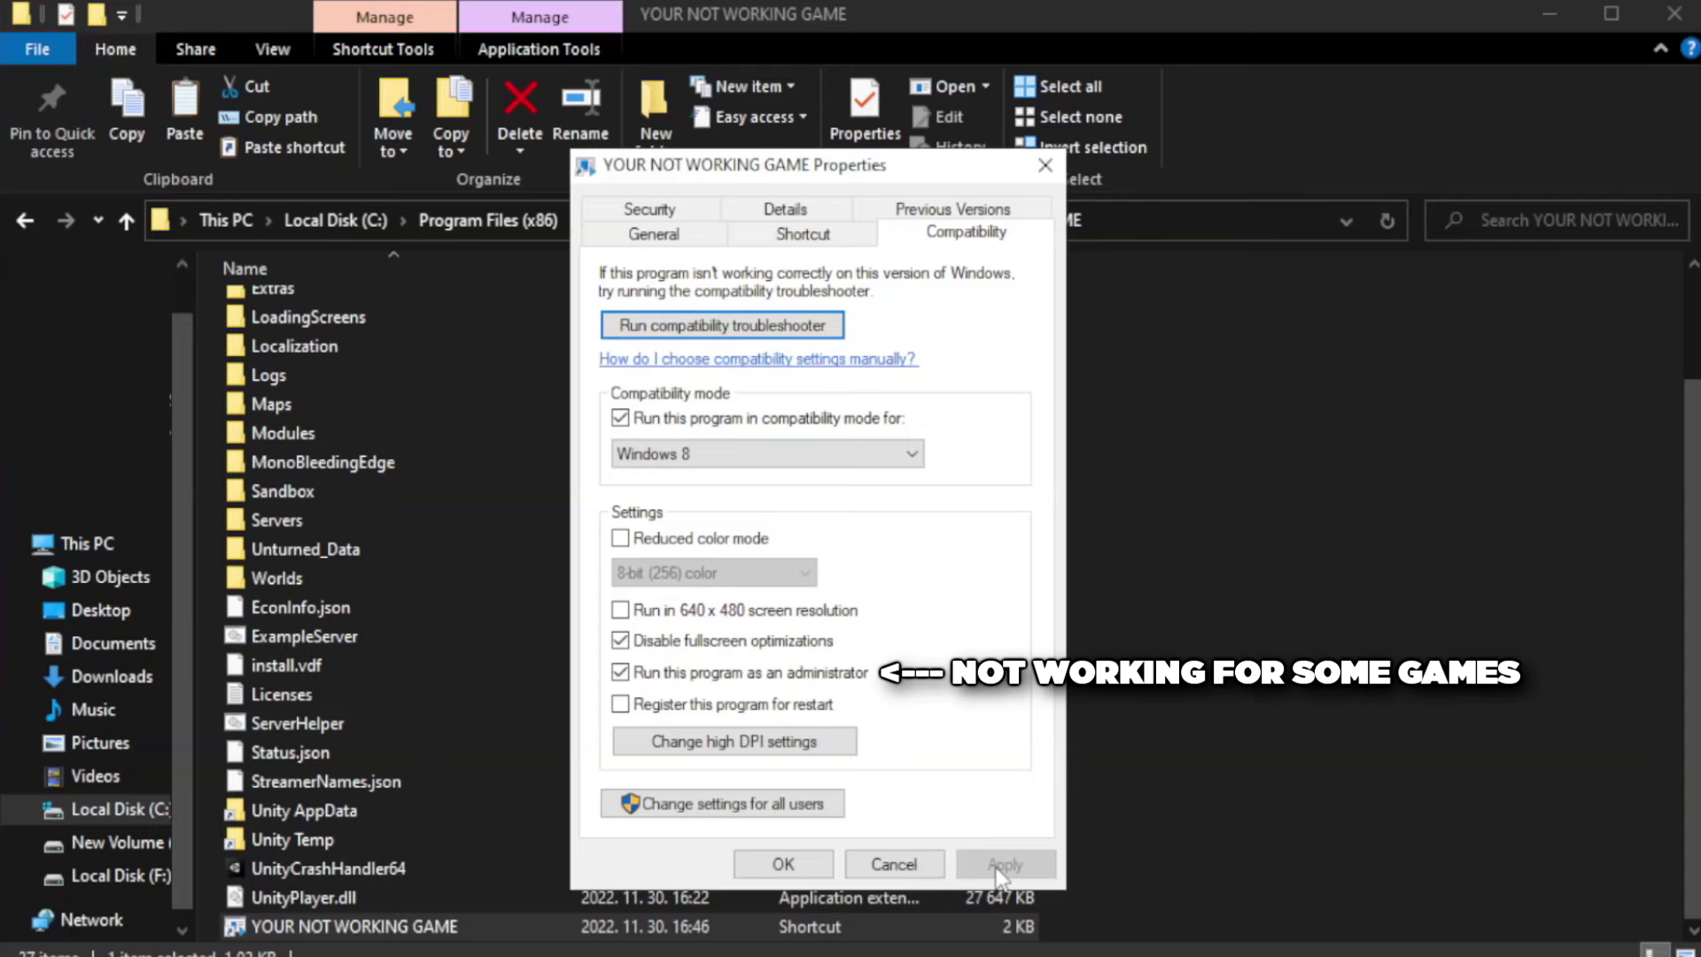
pyautogui.click(782, 866)
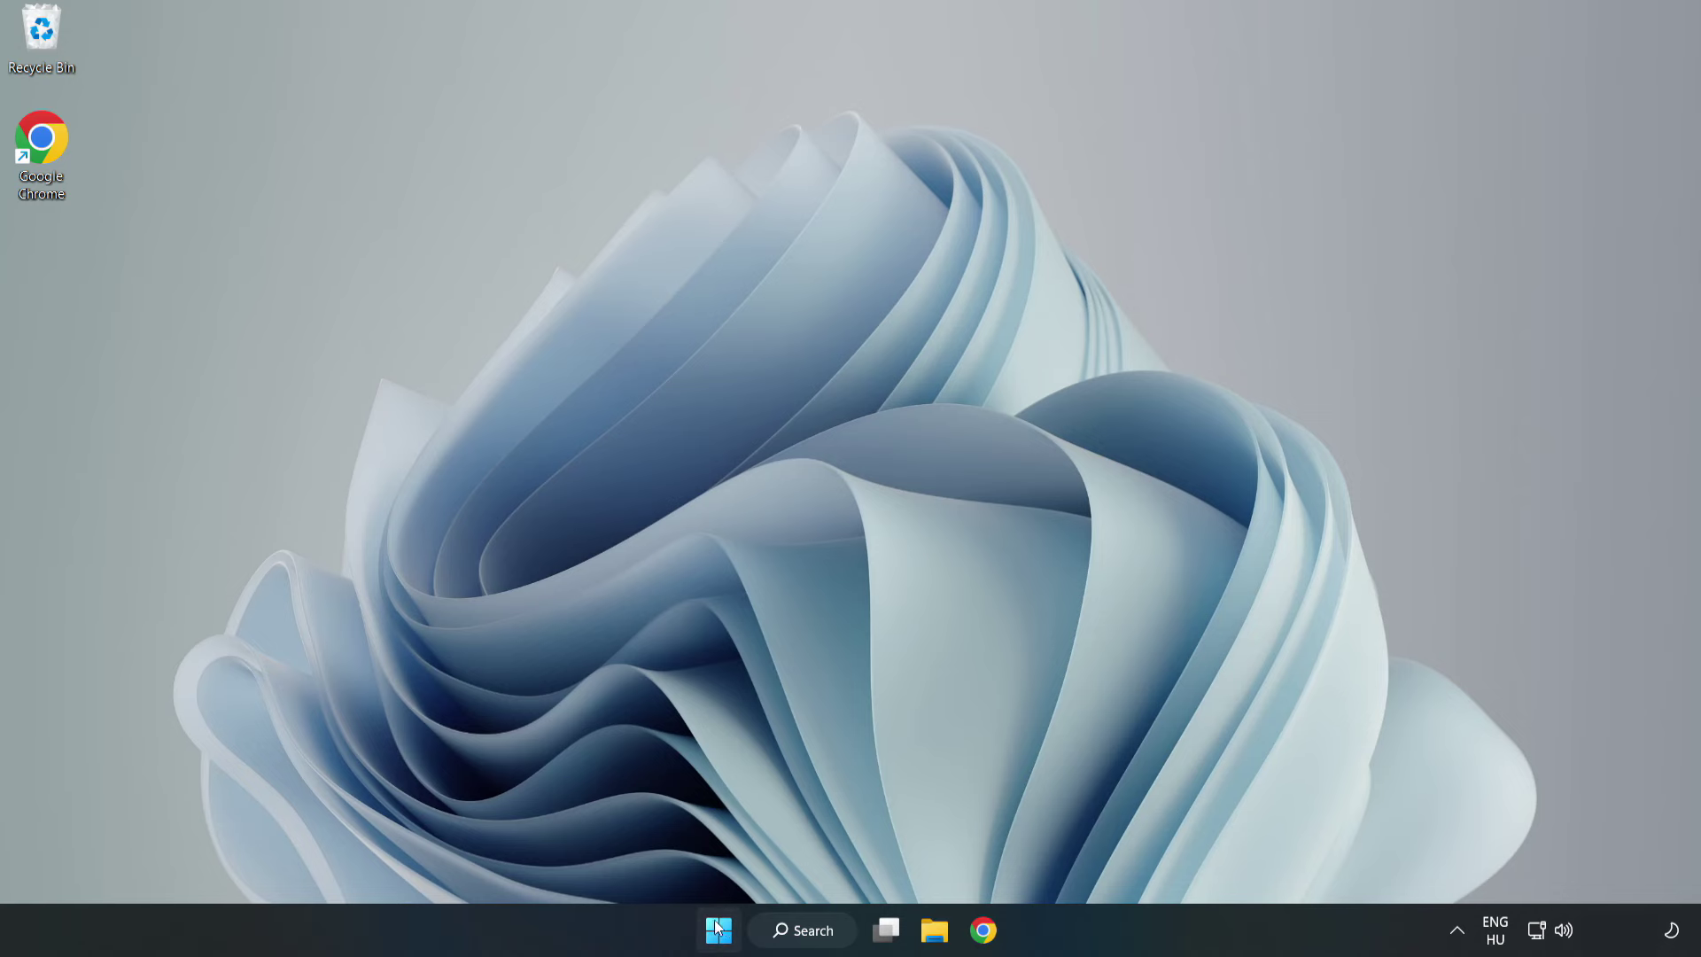
# Launch Task Manager from the Start button's power-user menu
pyautogui.rightClick(718, 929)
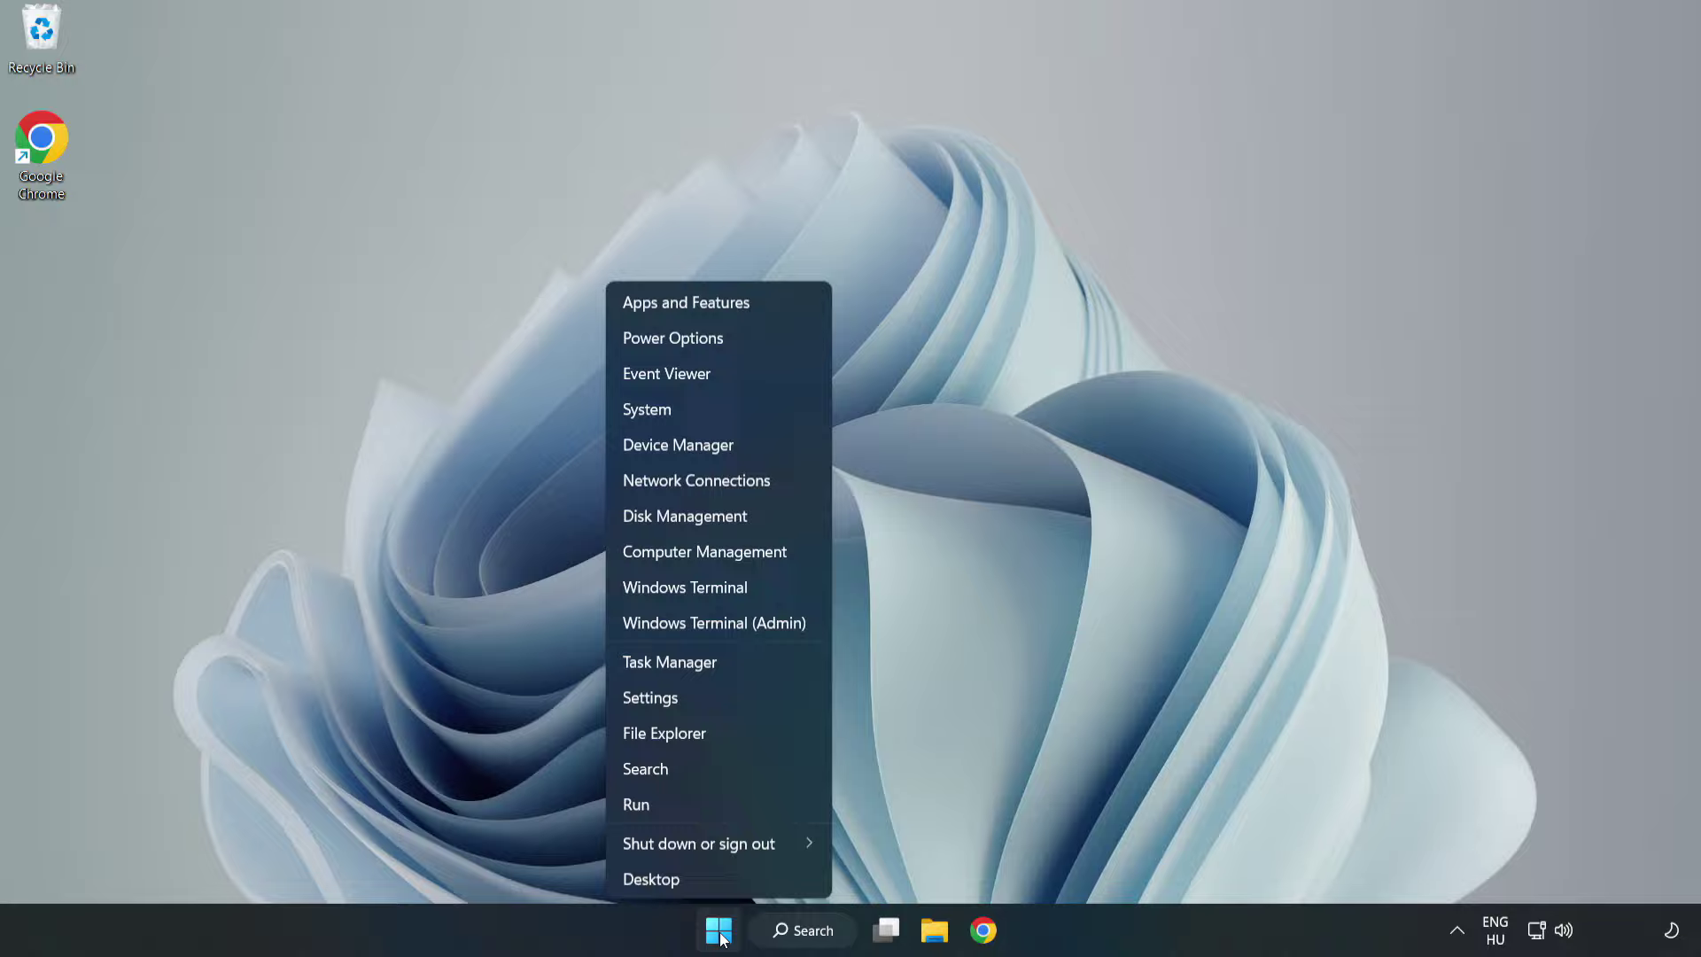
pyautogui.click(715, 661)
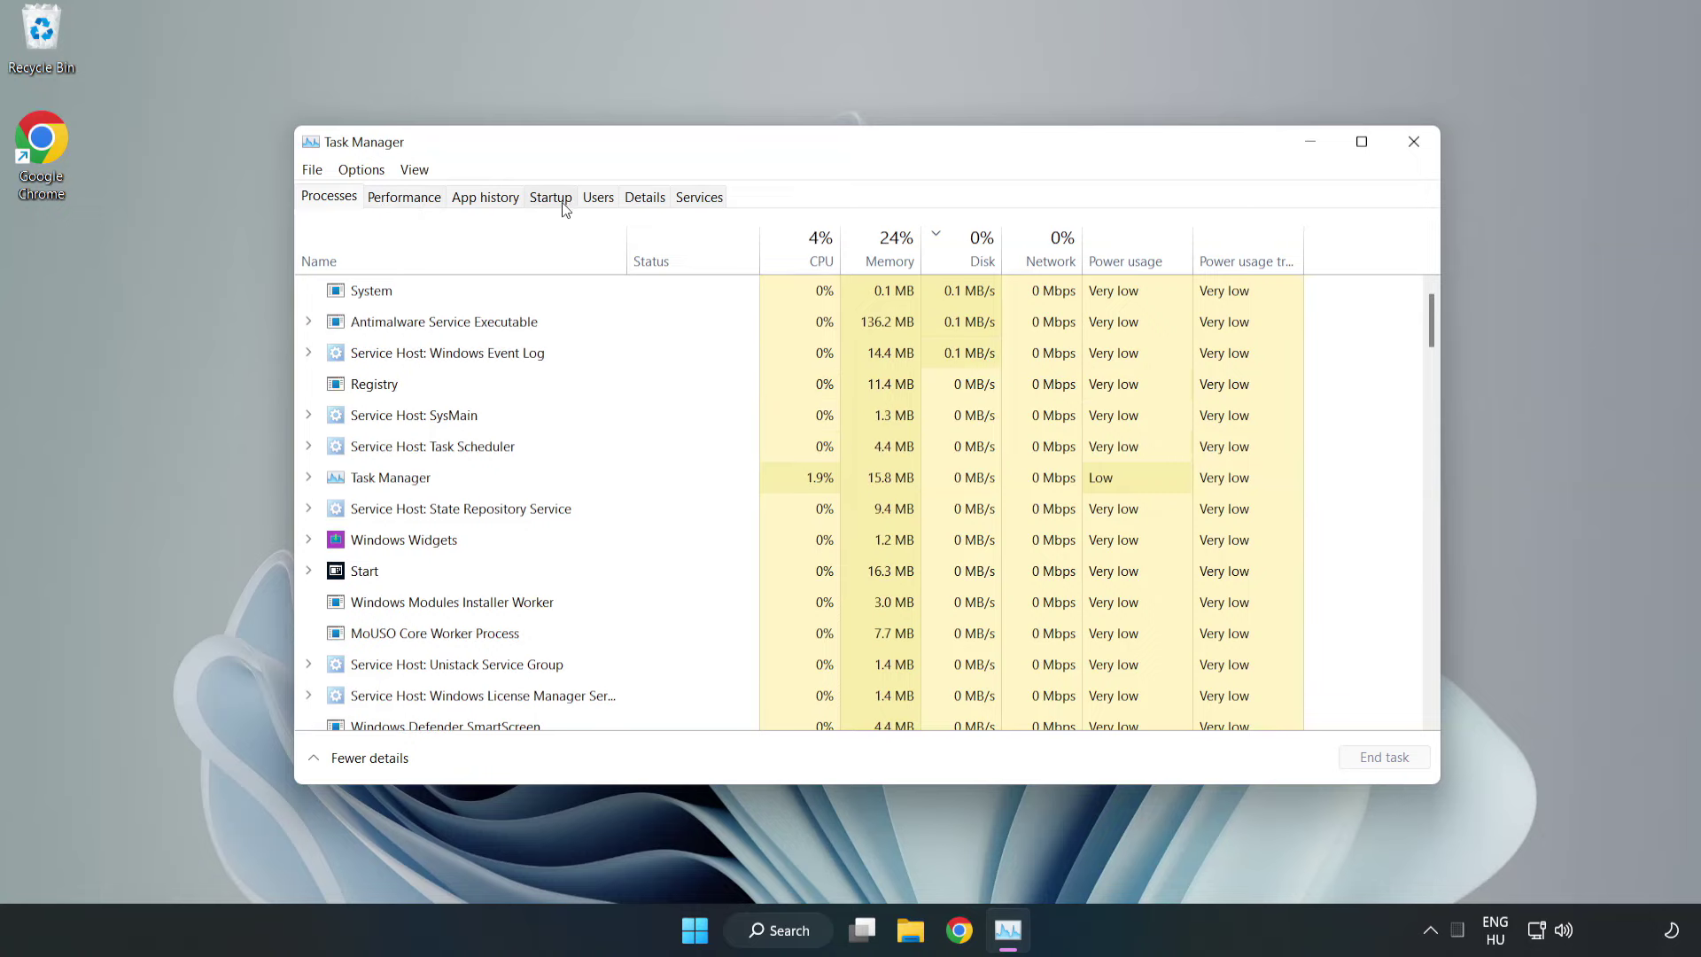
# Disable Cortana, Microsoft Edge, Microsoft Teams and Phone Link in the Startup list, then close Task Manager
pyautogui.click(553, 202)
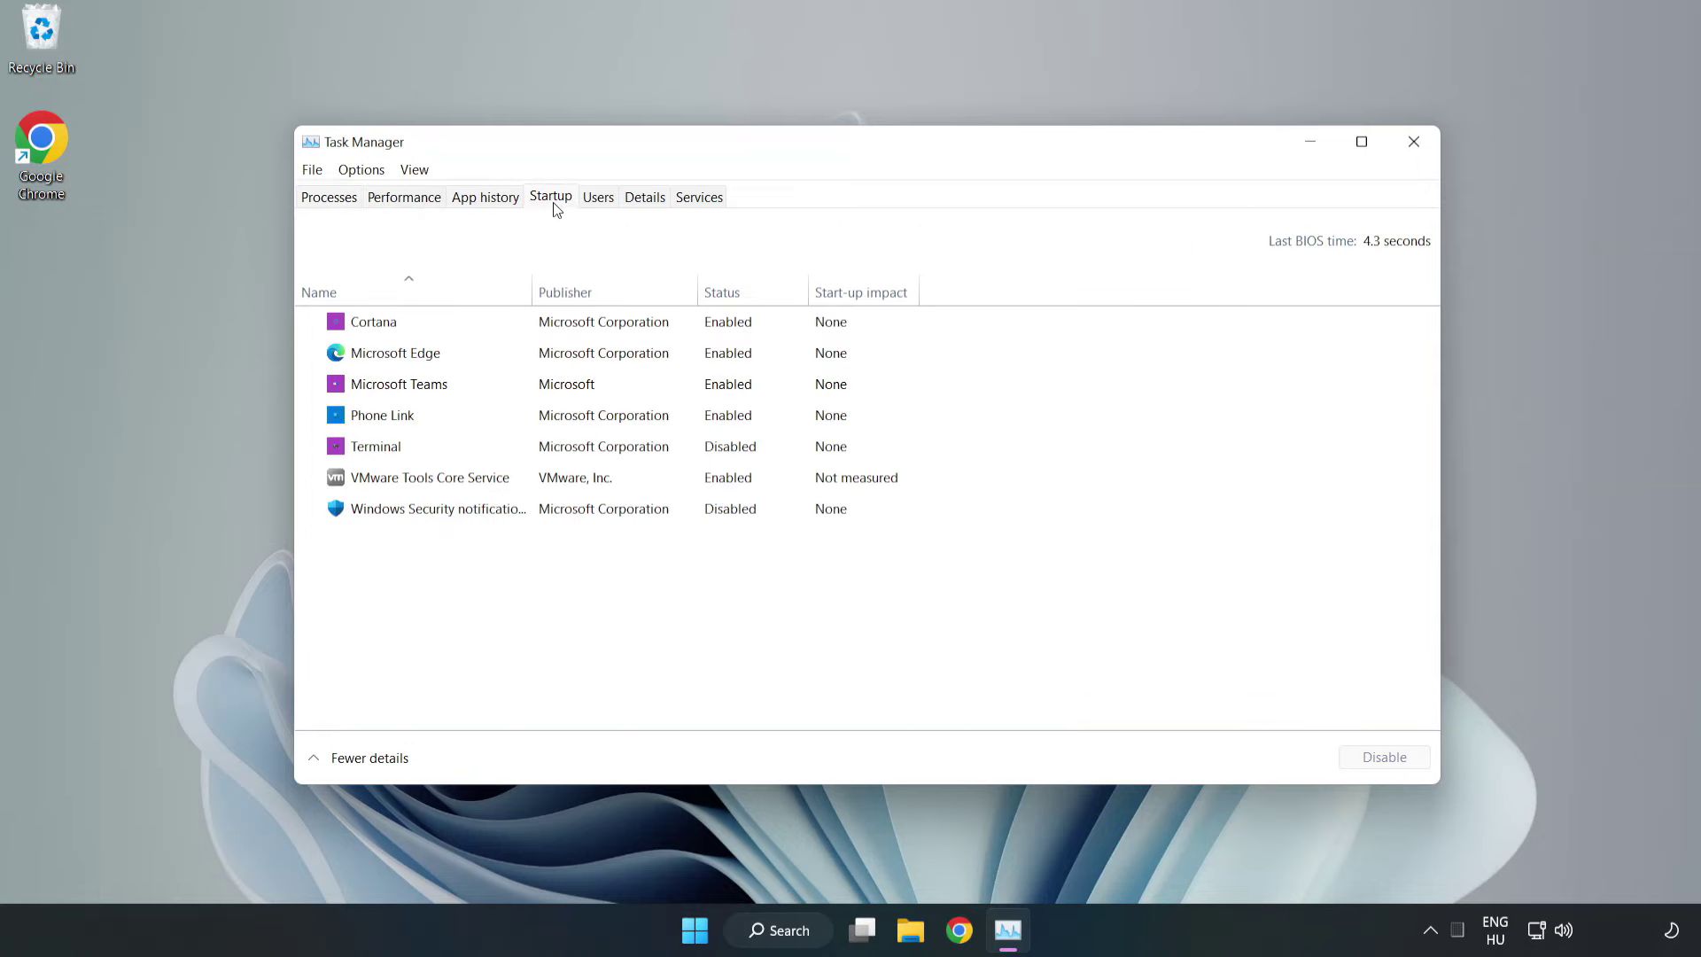
pyautogui.click(589, 324)
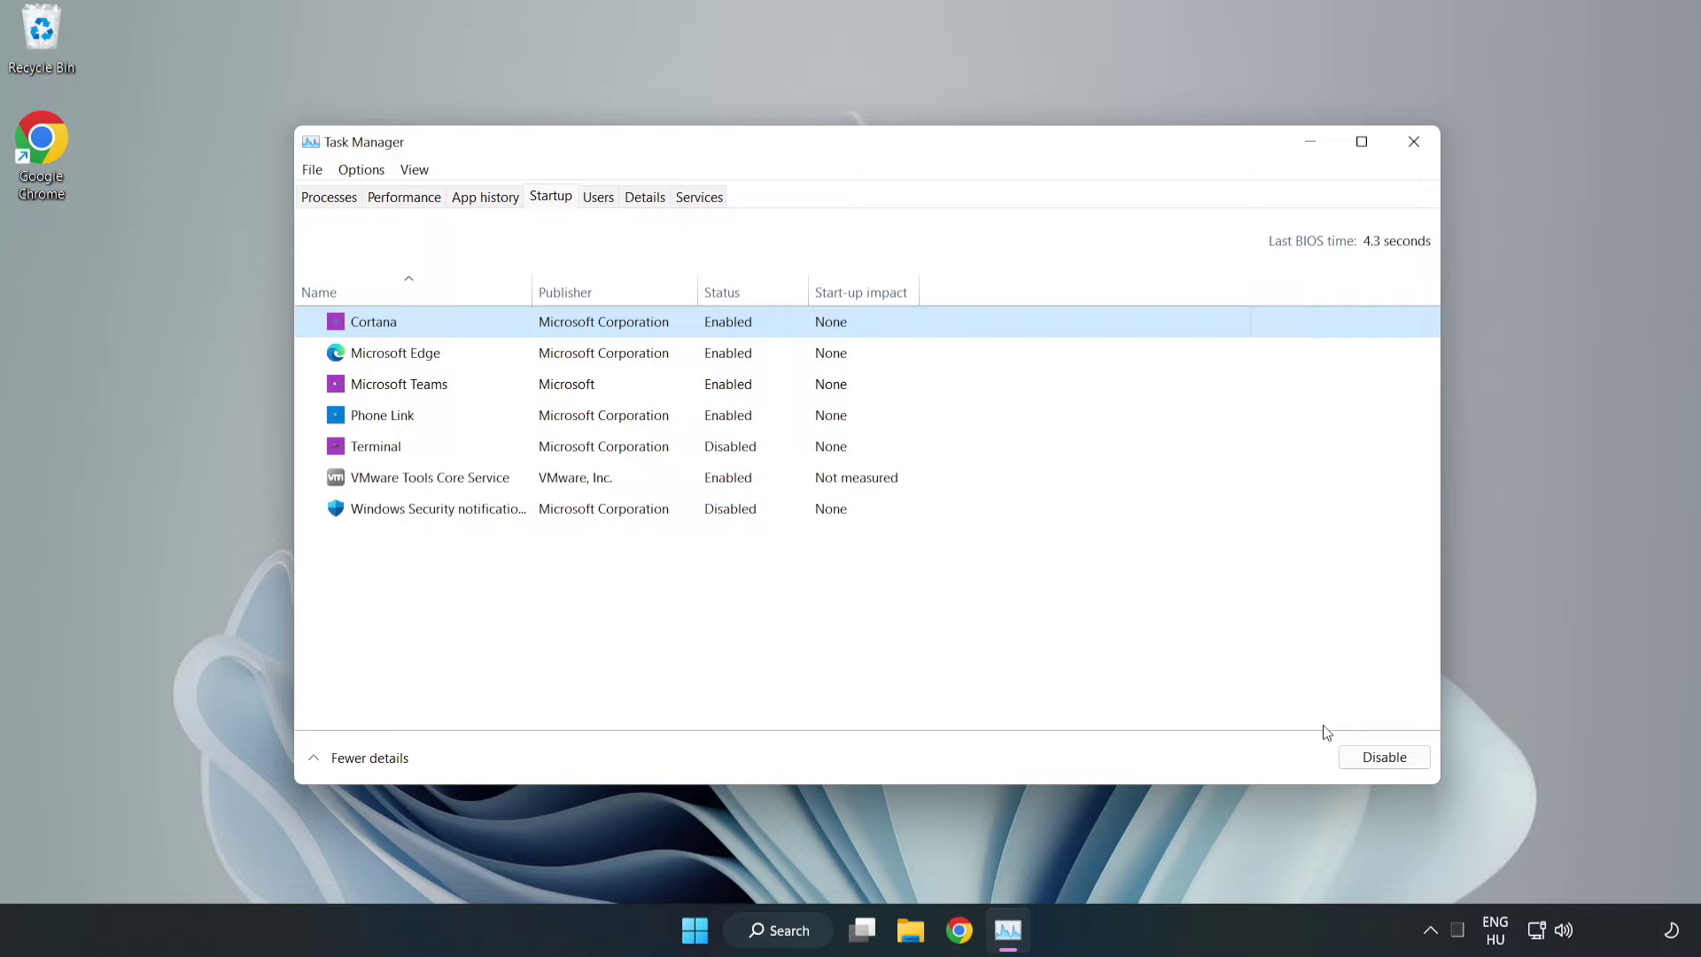
pyautogui.click(1384, 757)
pyautogui.click(740, 353)
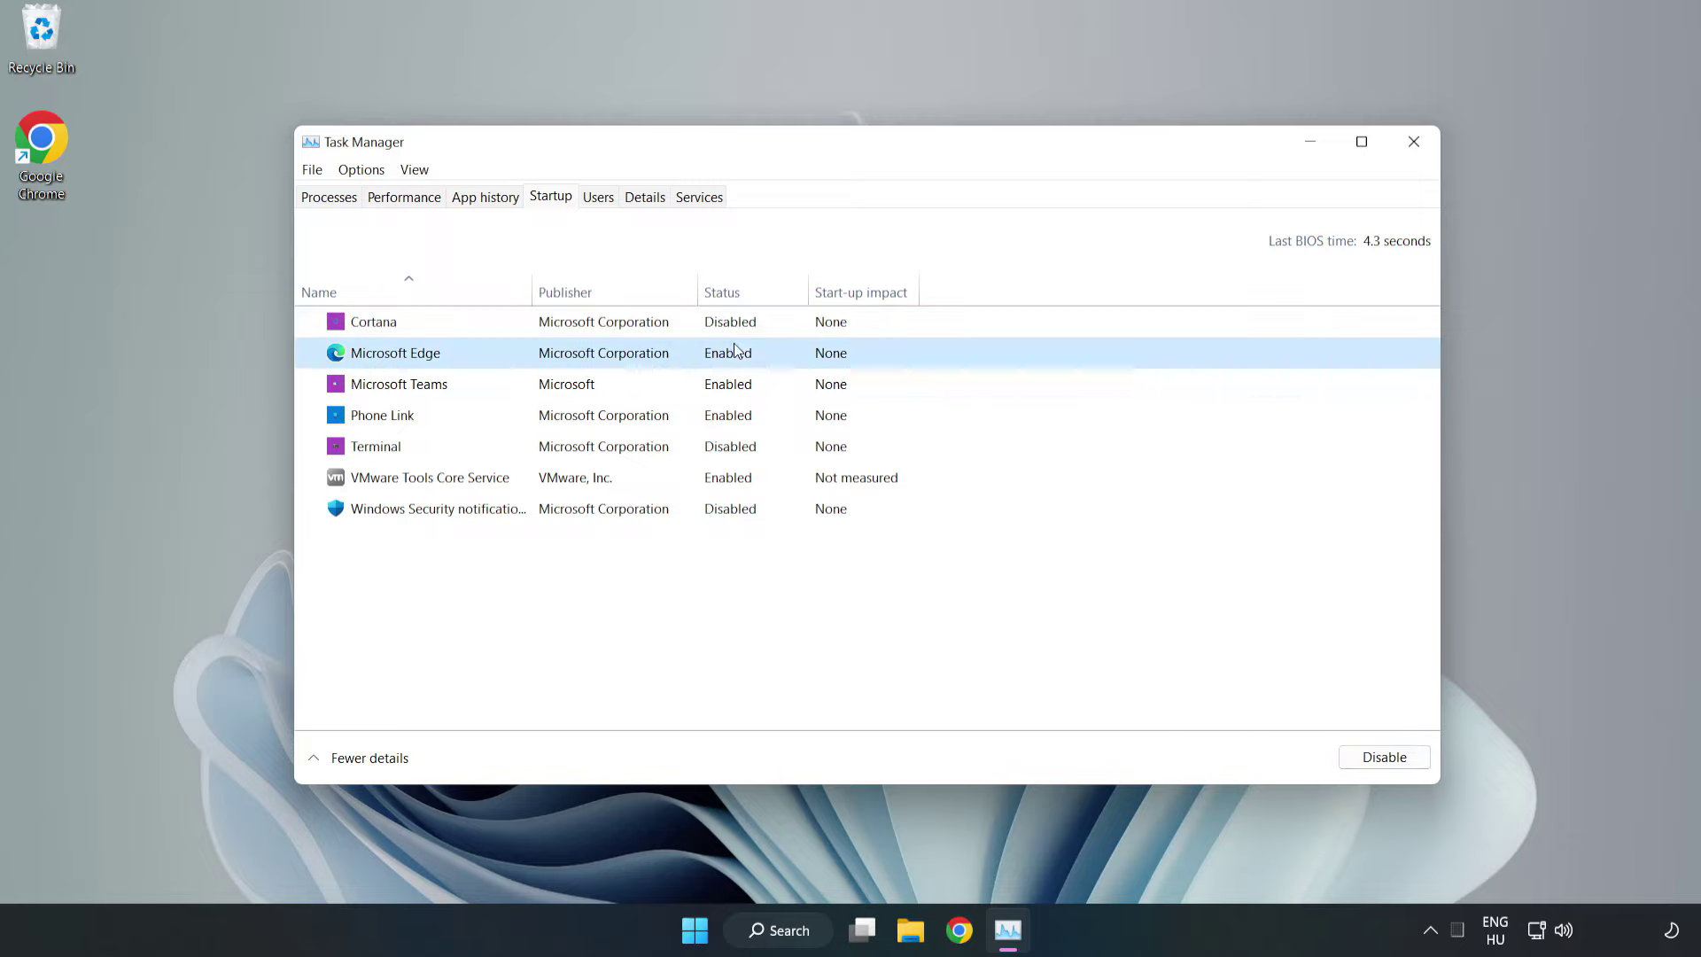
pyautogui.click(1384, 756)
pyautogui.click(586, 384)
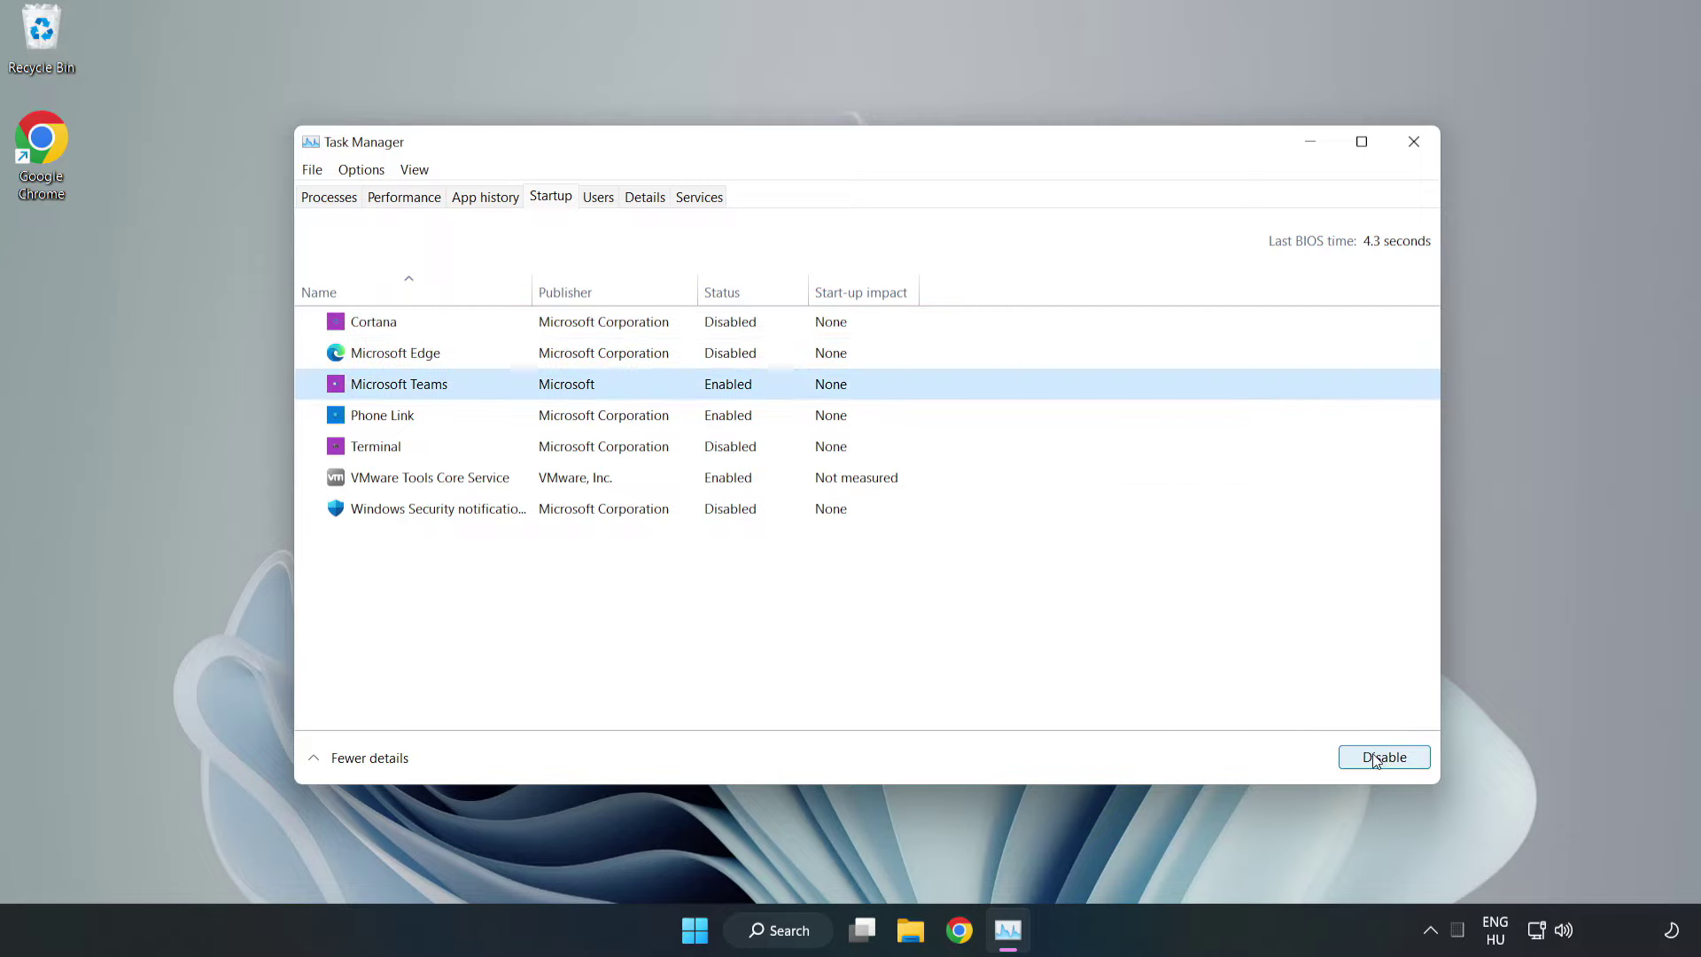
pyautogui.click(1376, 761)
pyautogui.click(571, 415)
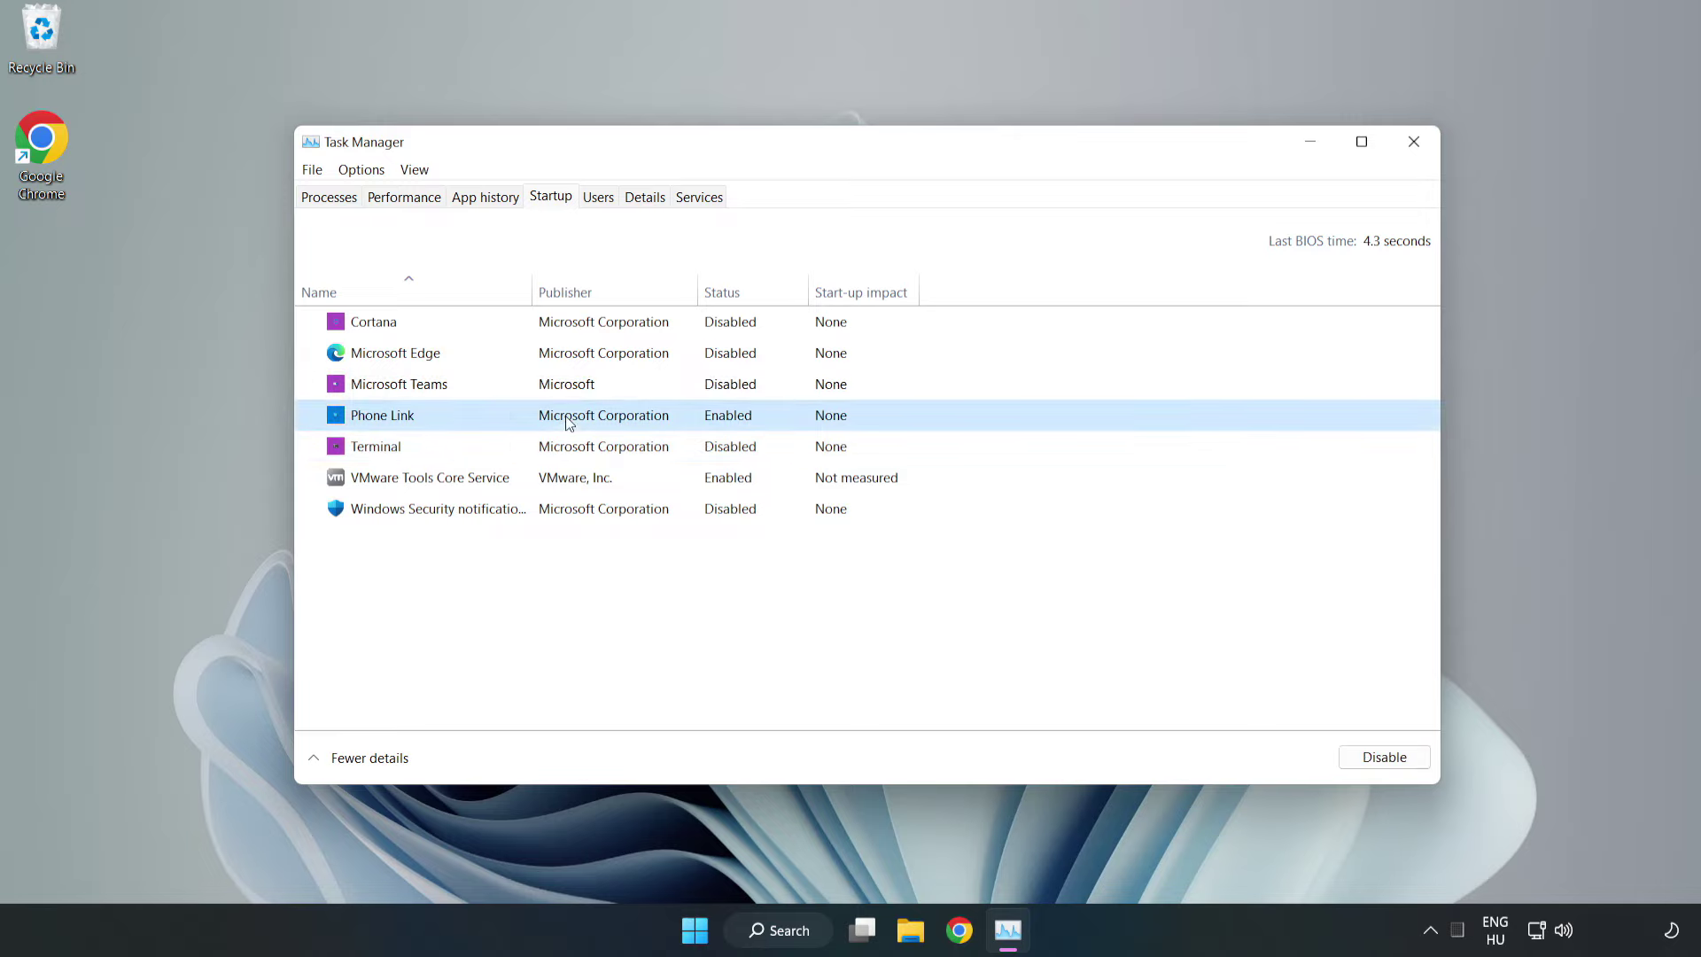
pyautogui.click(1363, 765)
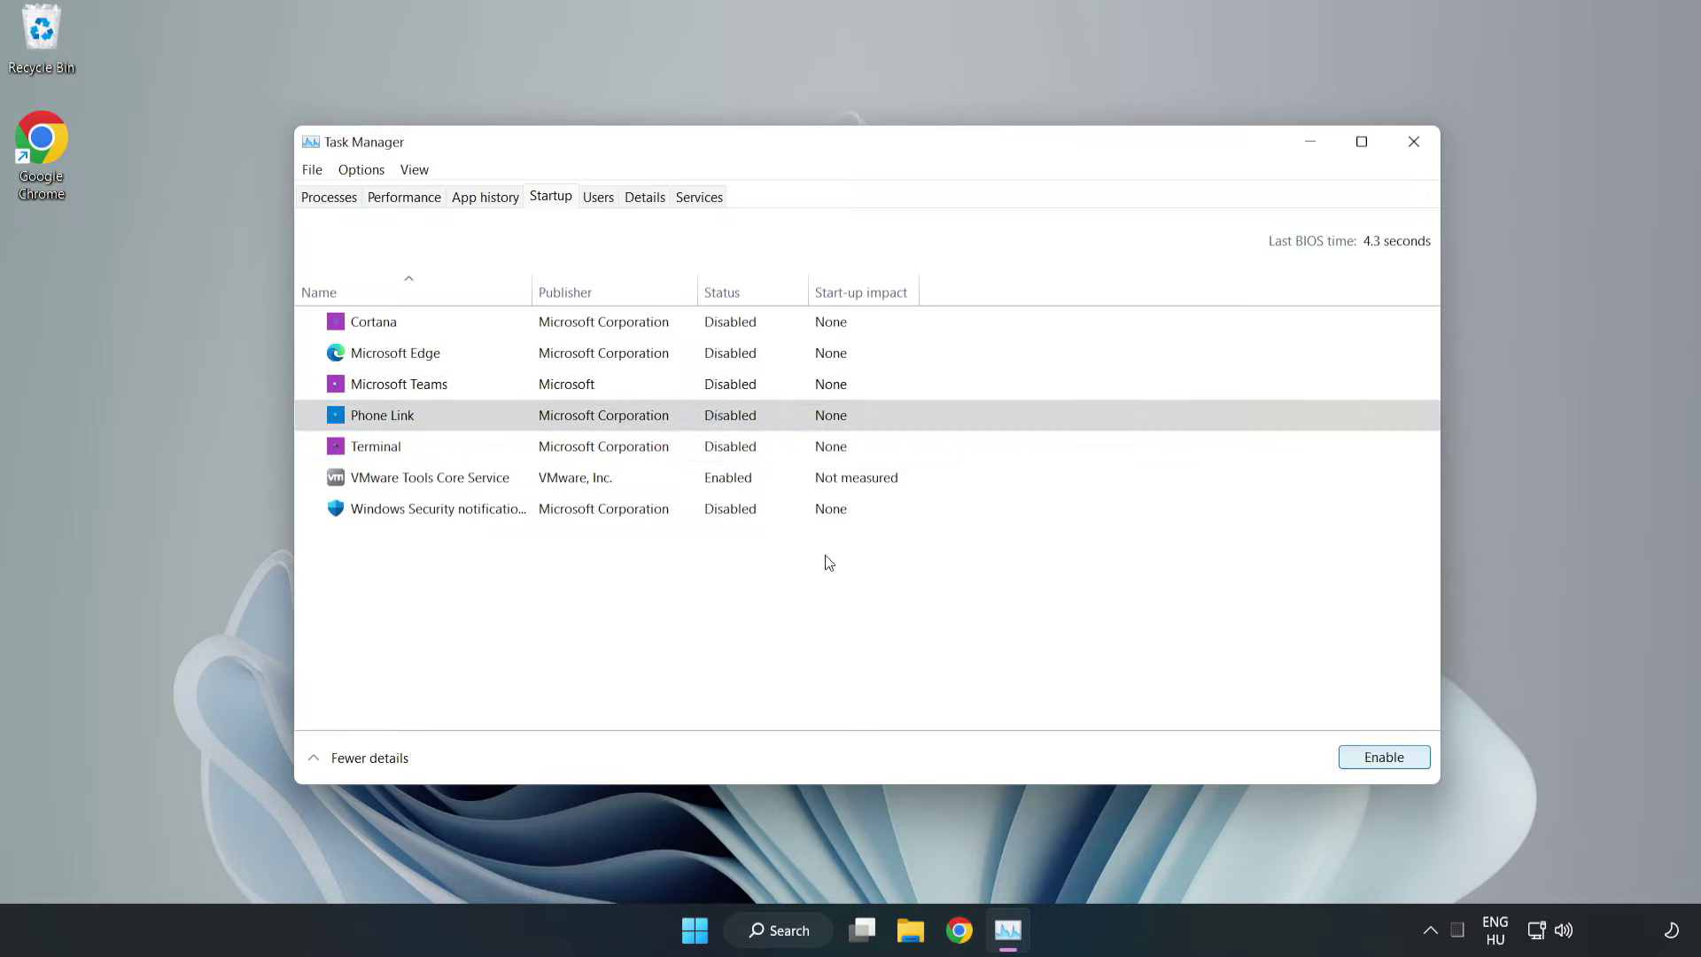
pyautogui.click(1416, 143)
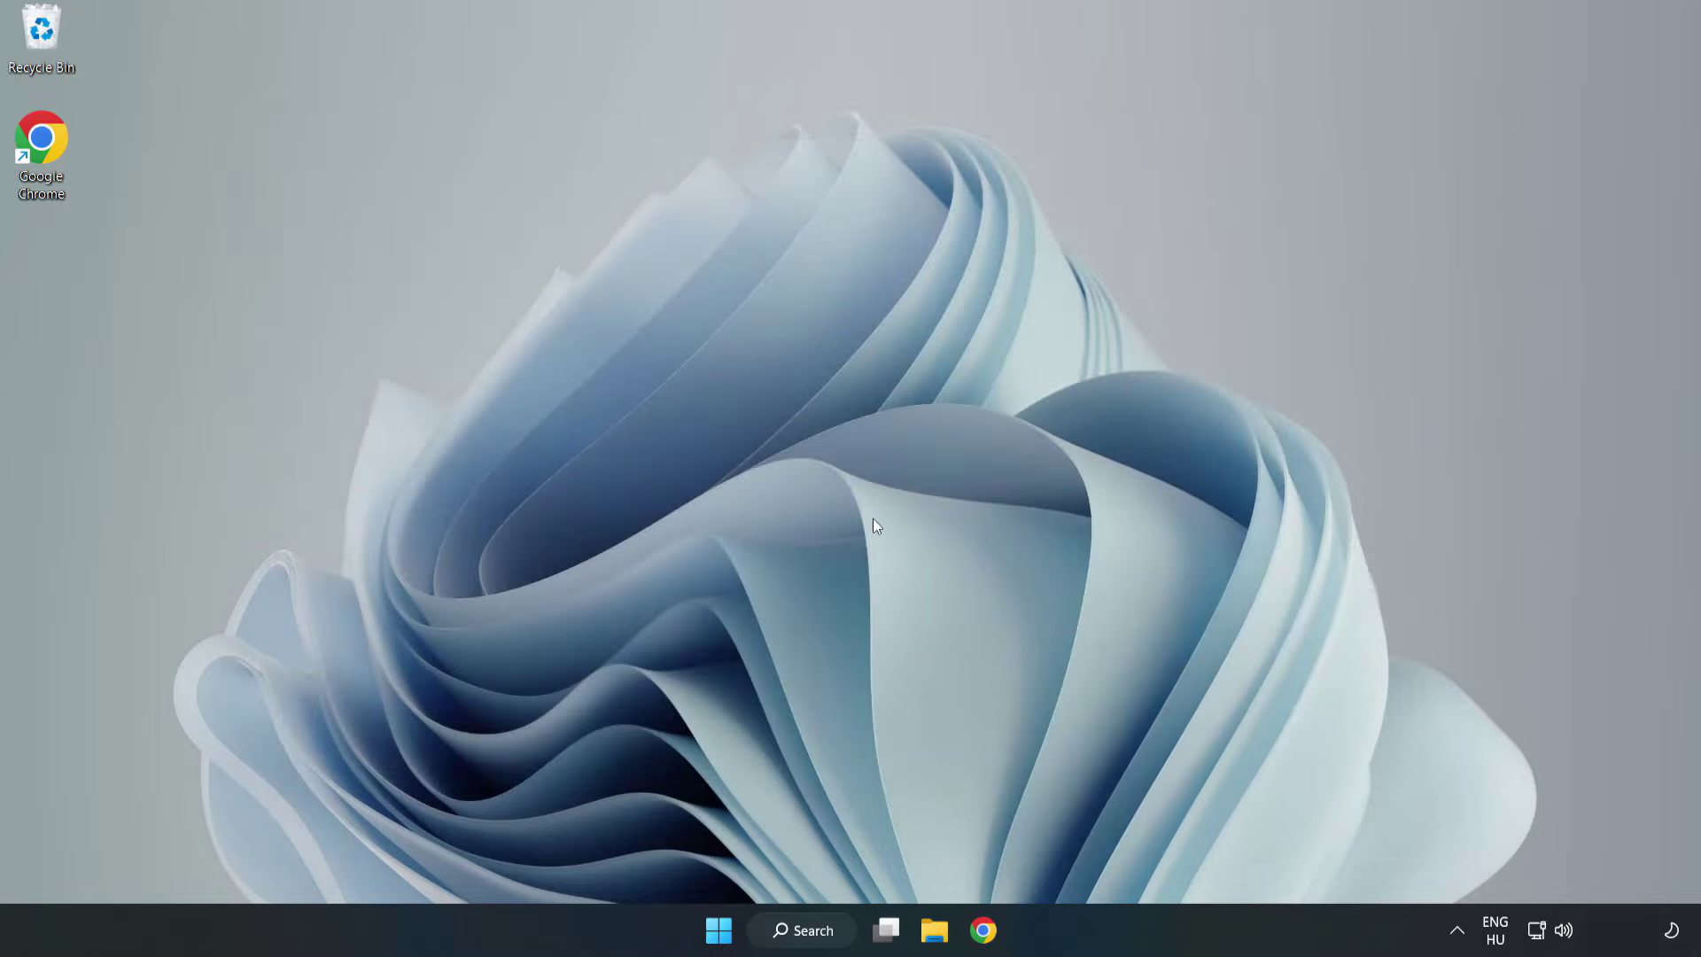
# Download dxwebsetup.exe, the DirectX End-User Runtime Web Installer, from the Download Center page in Chrome
pyautogui.click(983, 929)
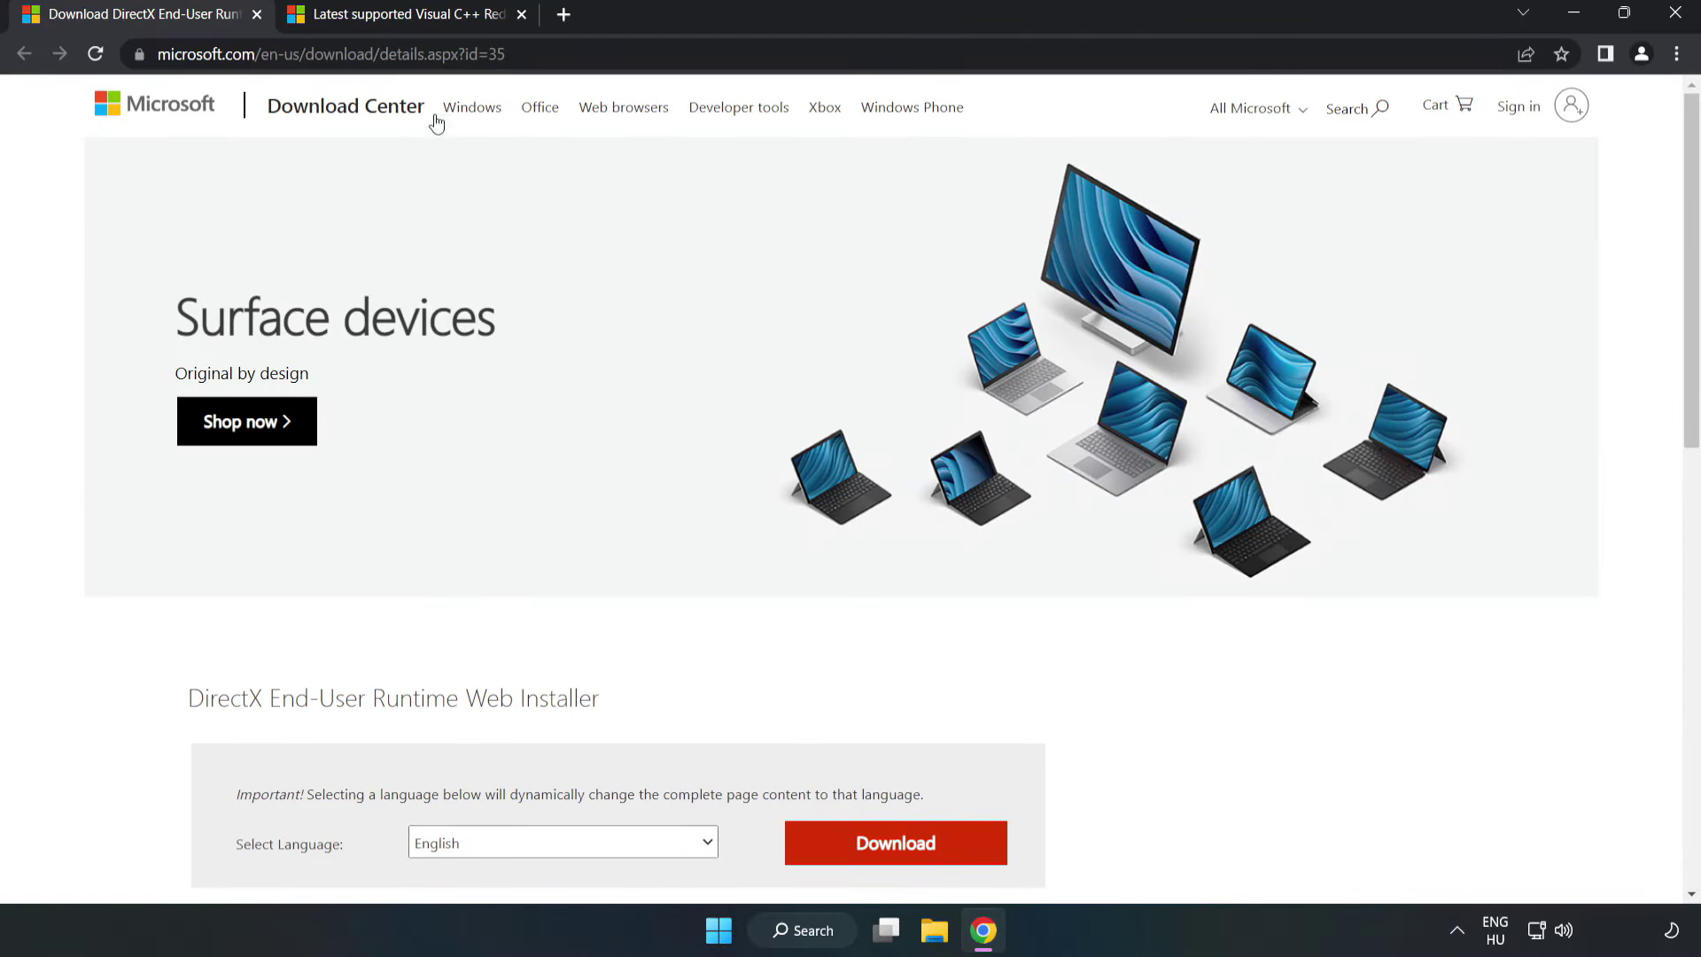
pyautogui.click(531, 59)
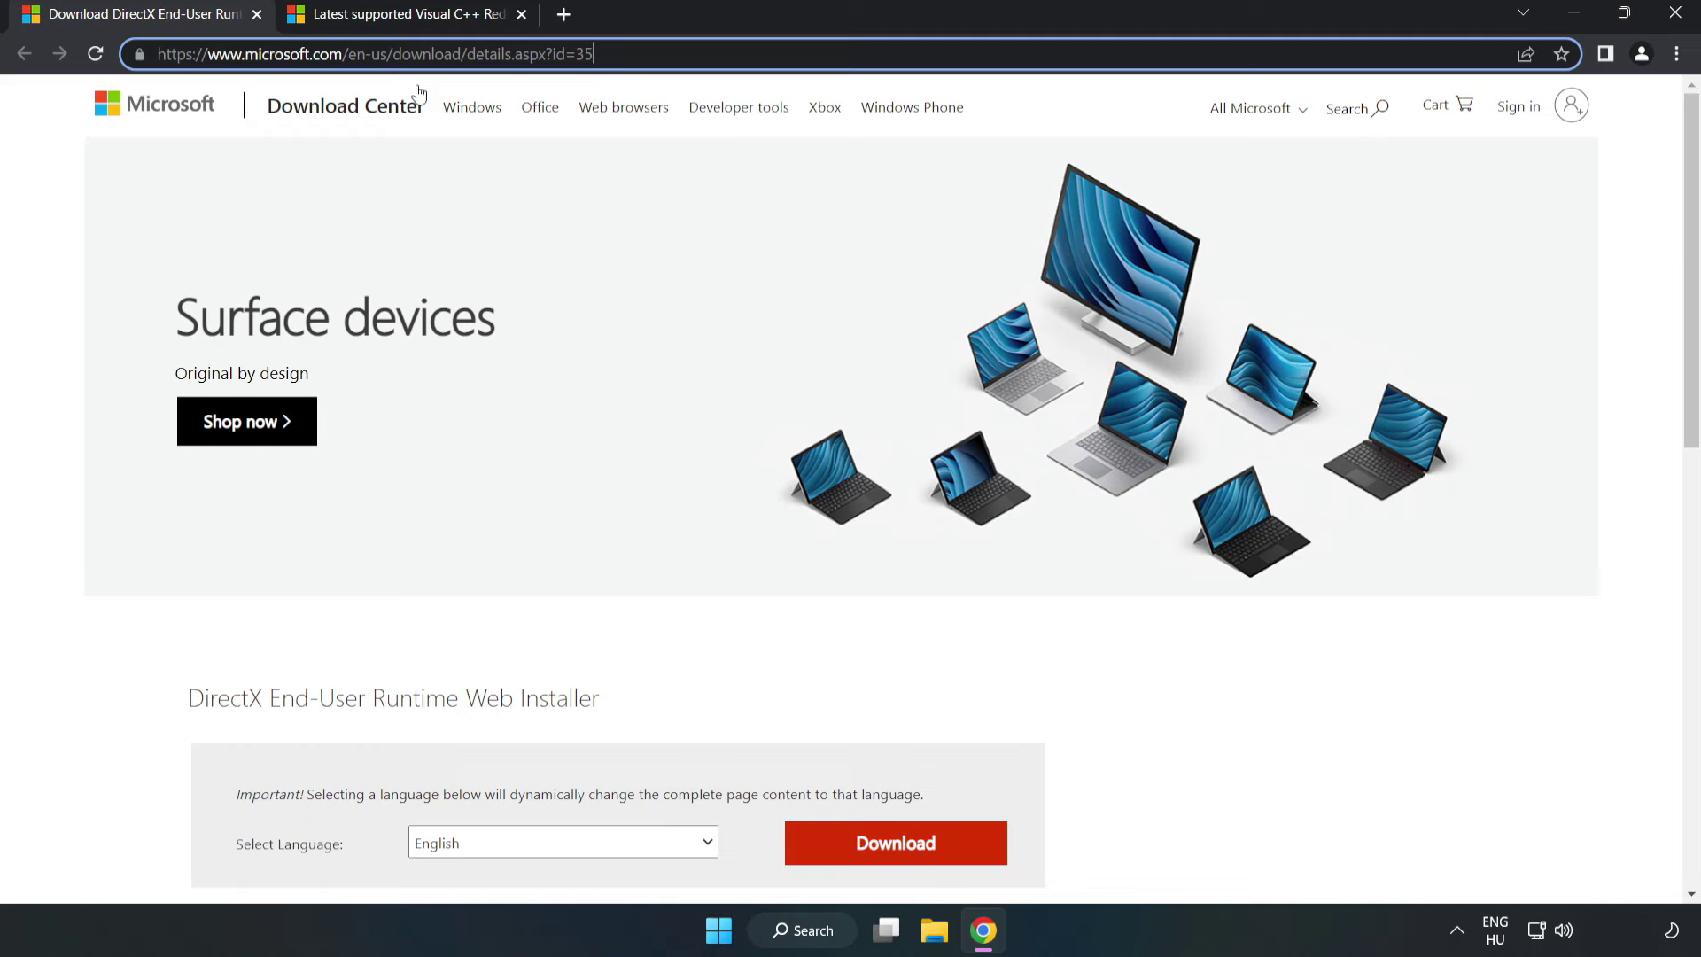
pyautogui.click(69, 203)
pyautogui.scroll(-2, 70, 202)
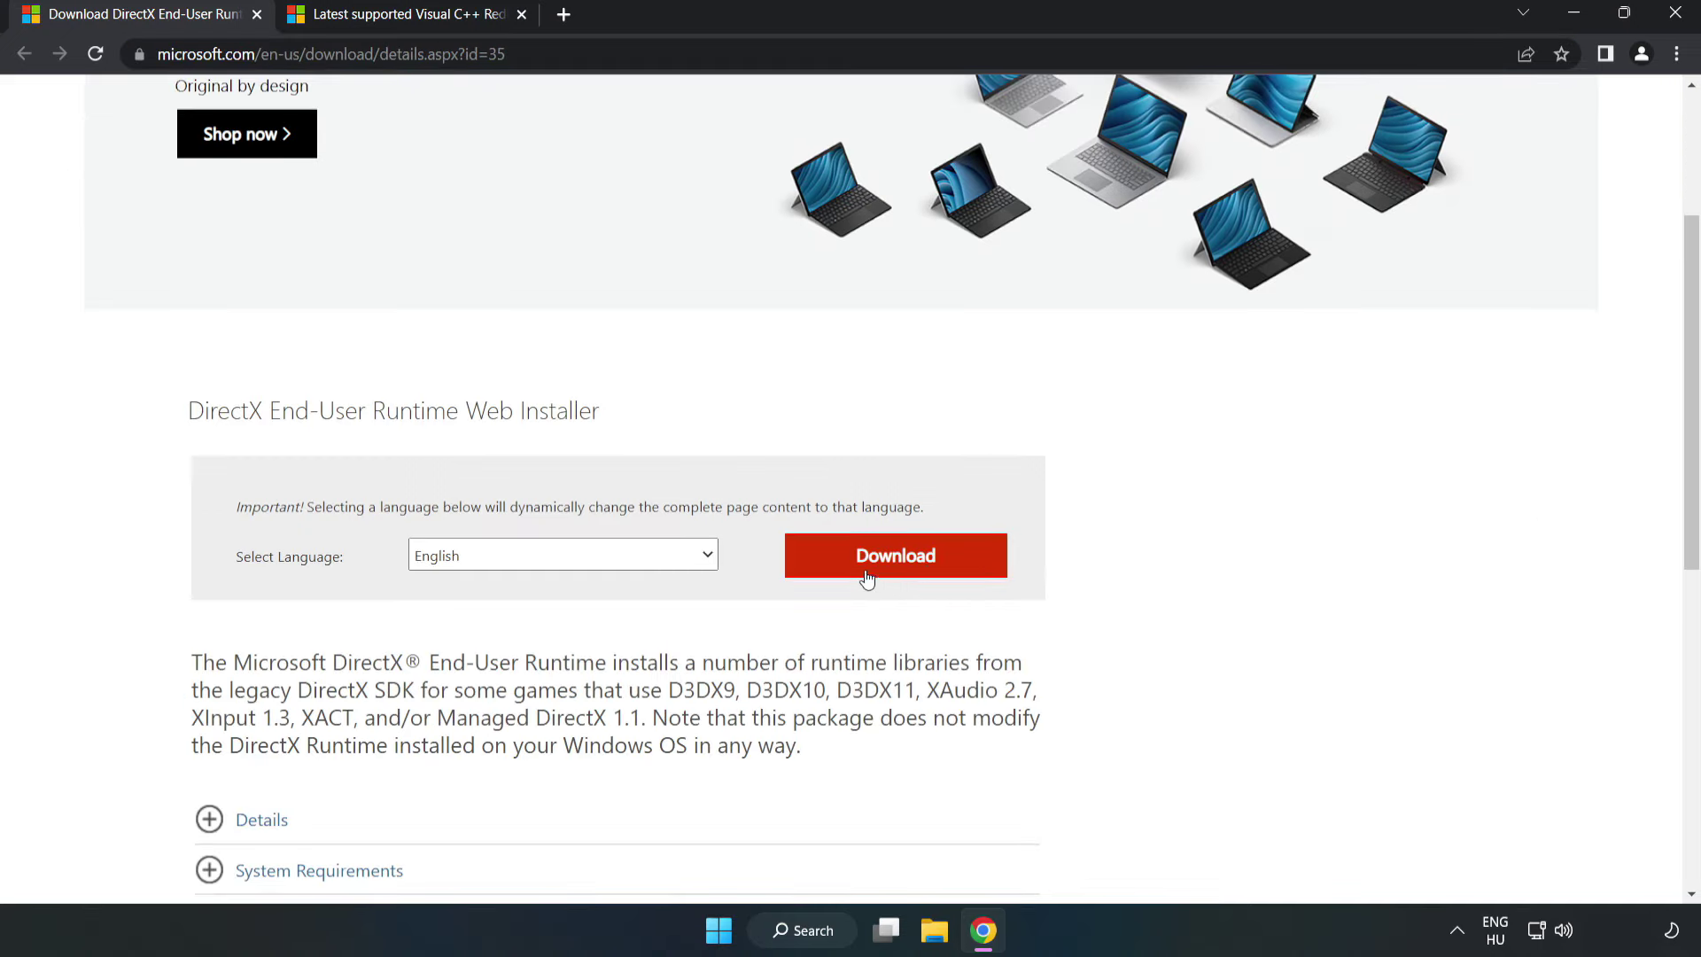
pyautogui.click(896, 559)
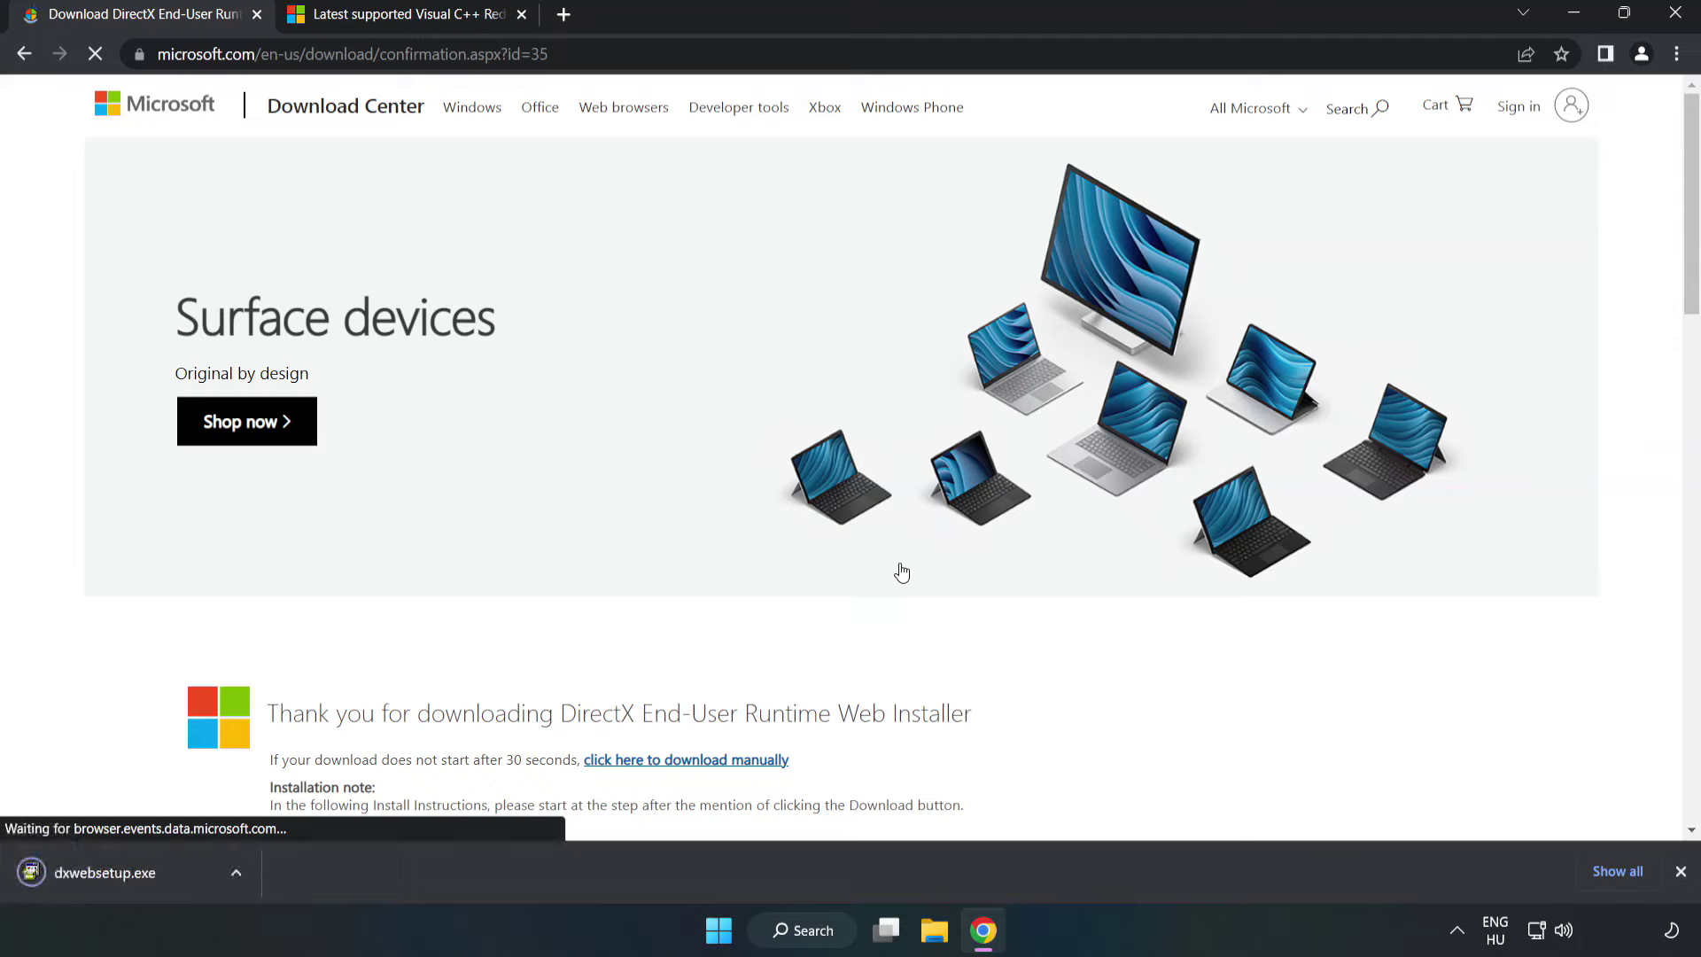
# Run dxwebsetup.exe with the license accepted and Bing Bar declined, then finish DirectX Setup
pyautogui.click(125, 873)
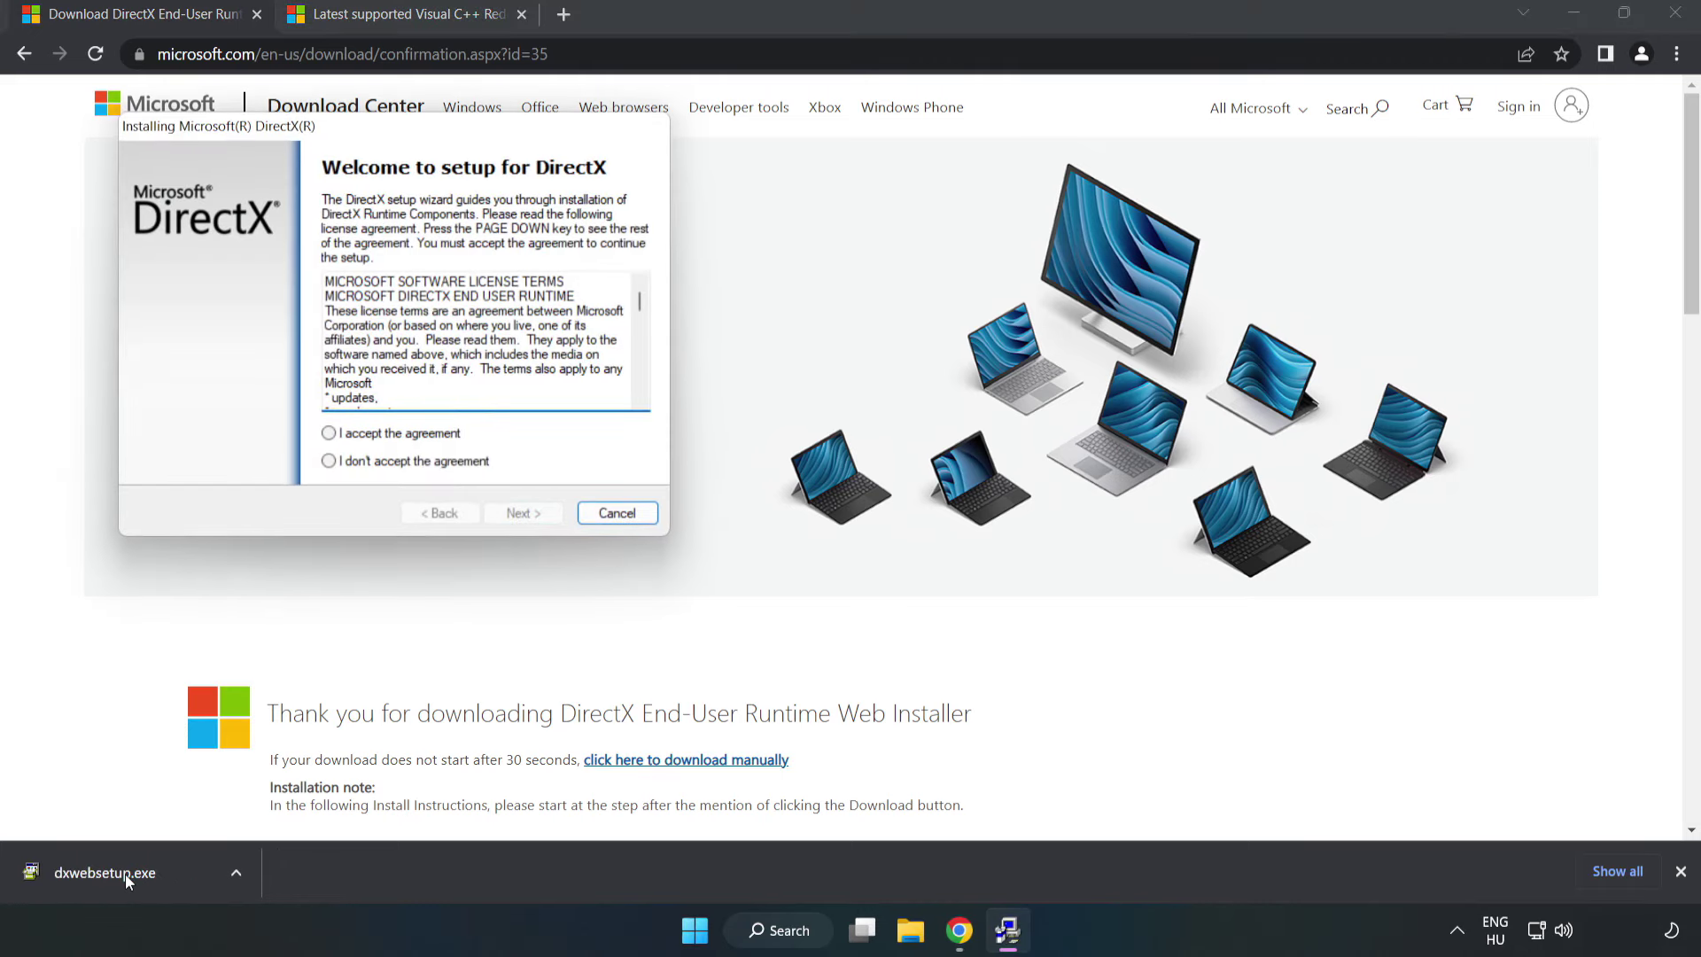
pyautogui.moveTo(387, 137); pyautogui.dragTo(830, 286)
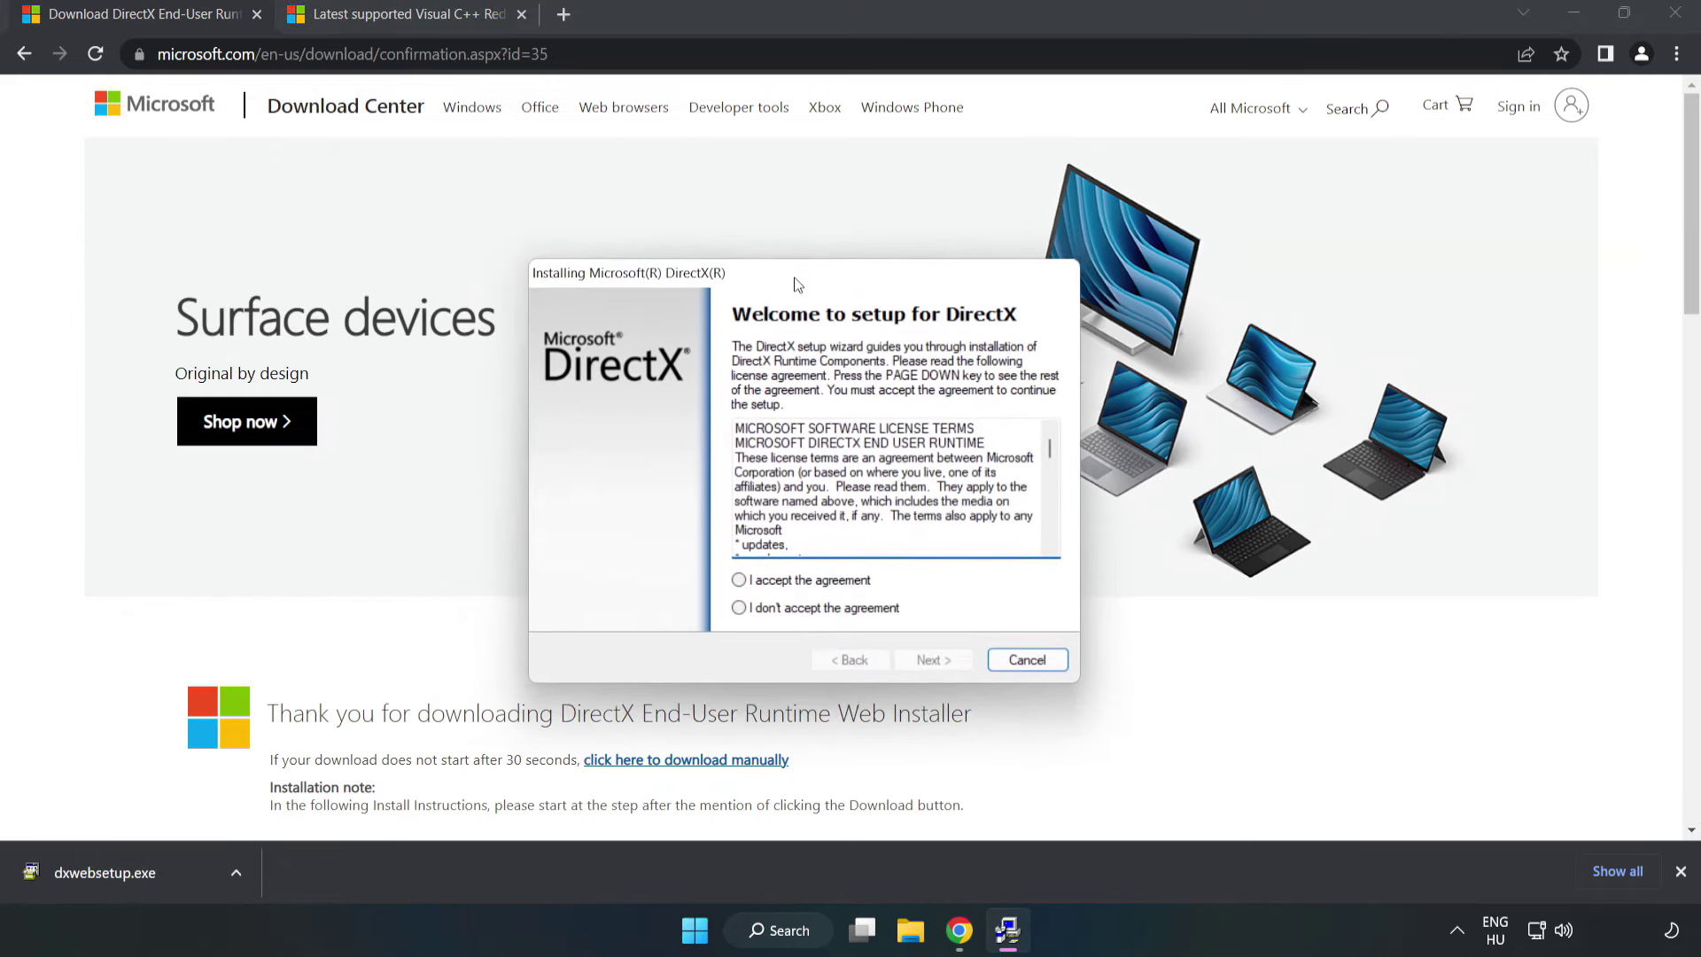
pyautogui.moveTo(1081, 453); pyautogui.dragTo(1079, 538)
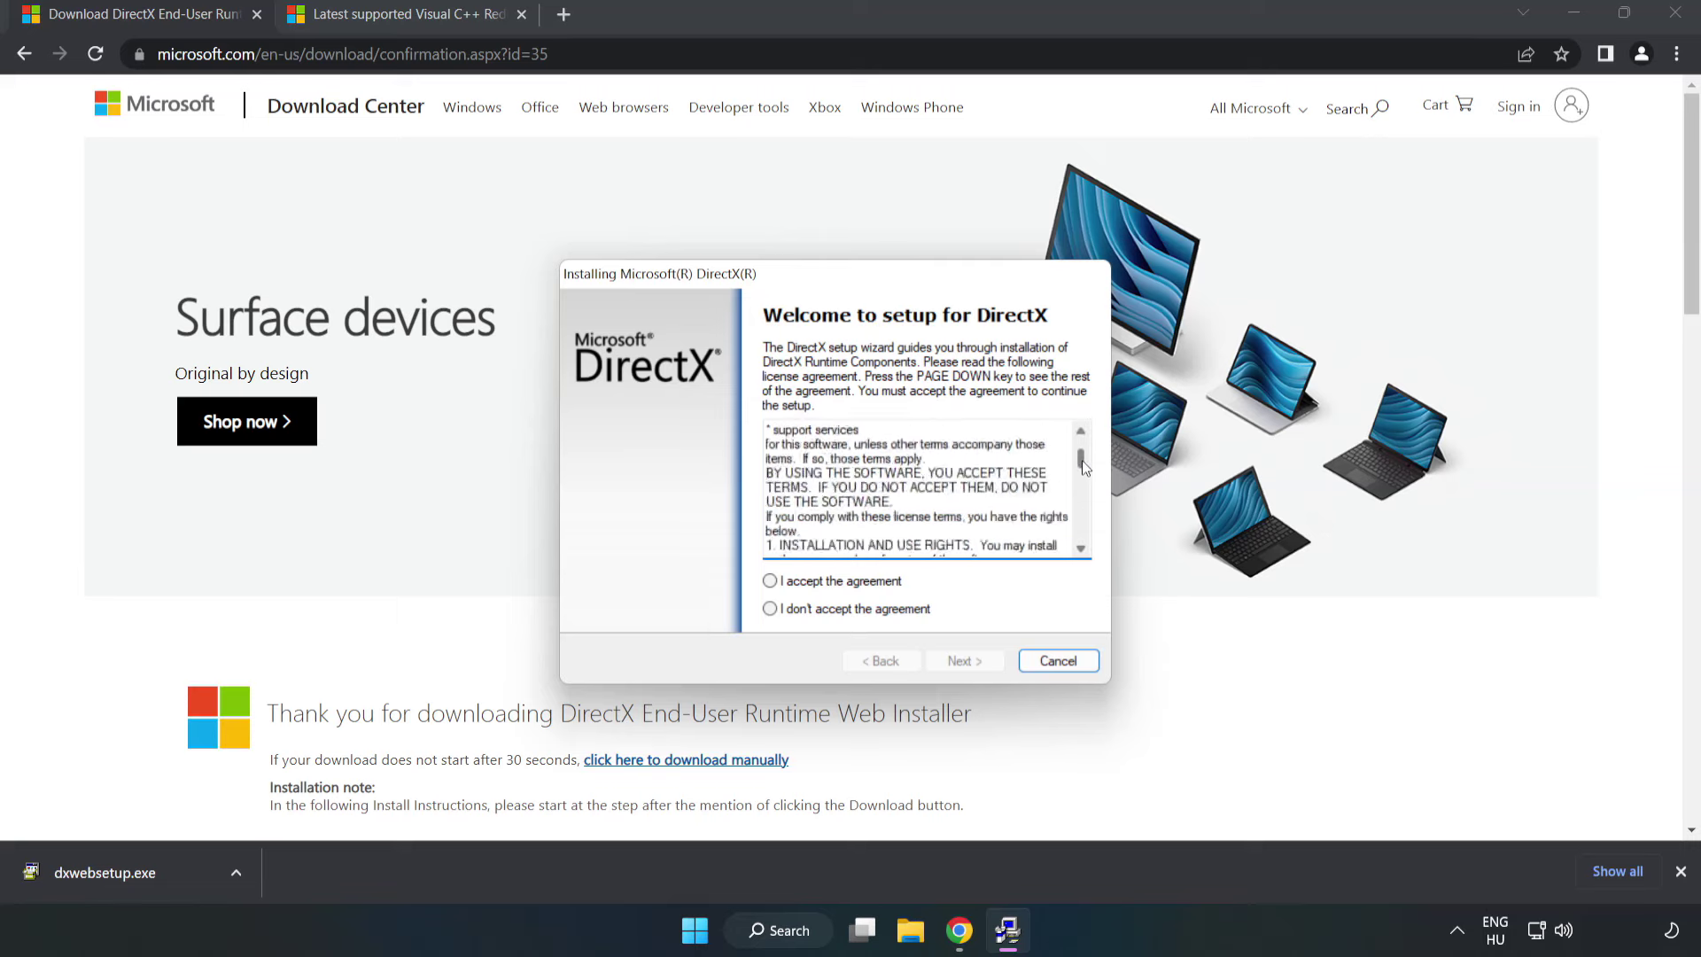
pyautogui.click(770, 580)
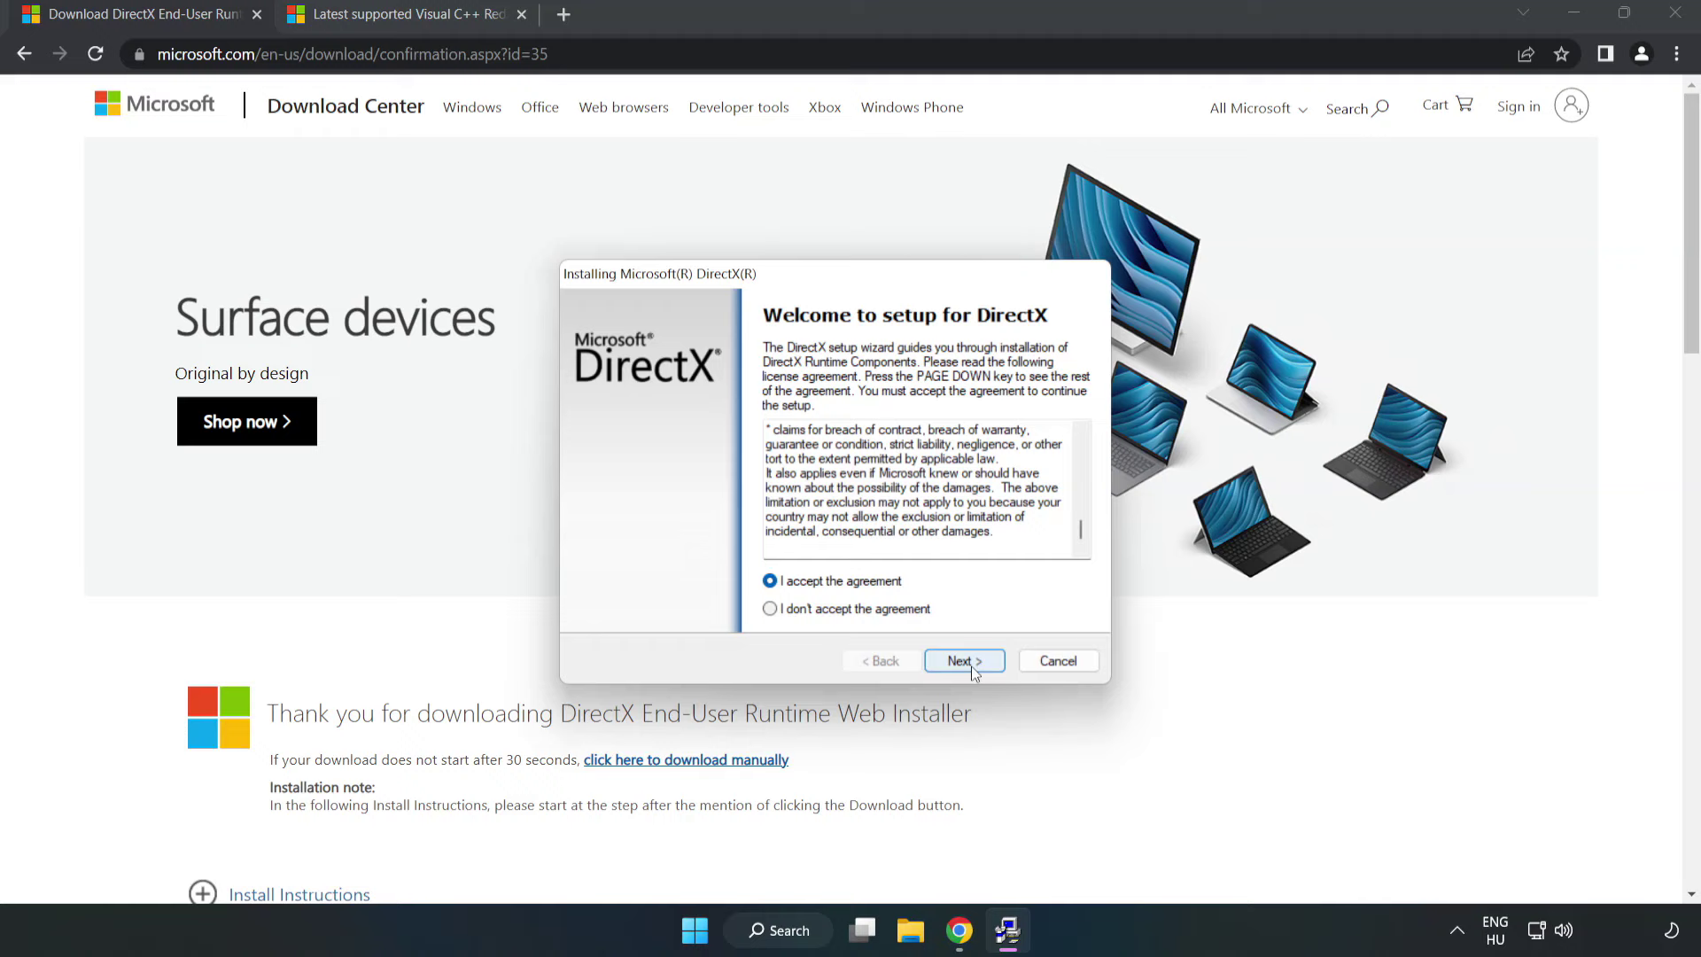
pyautogui.click(972, 666)
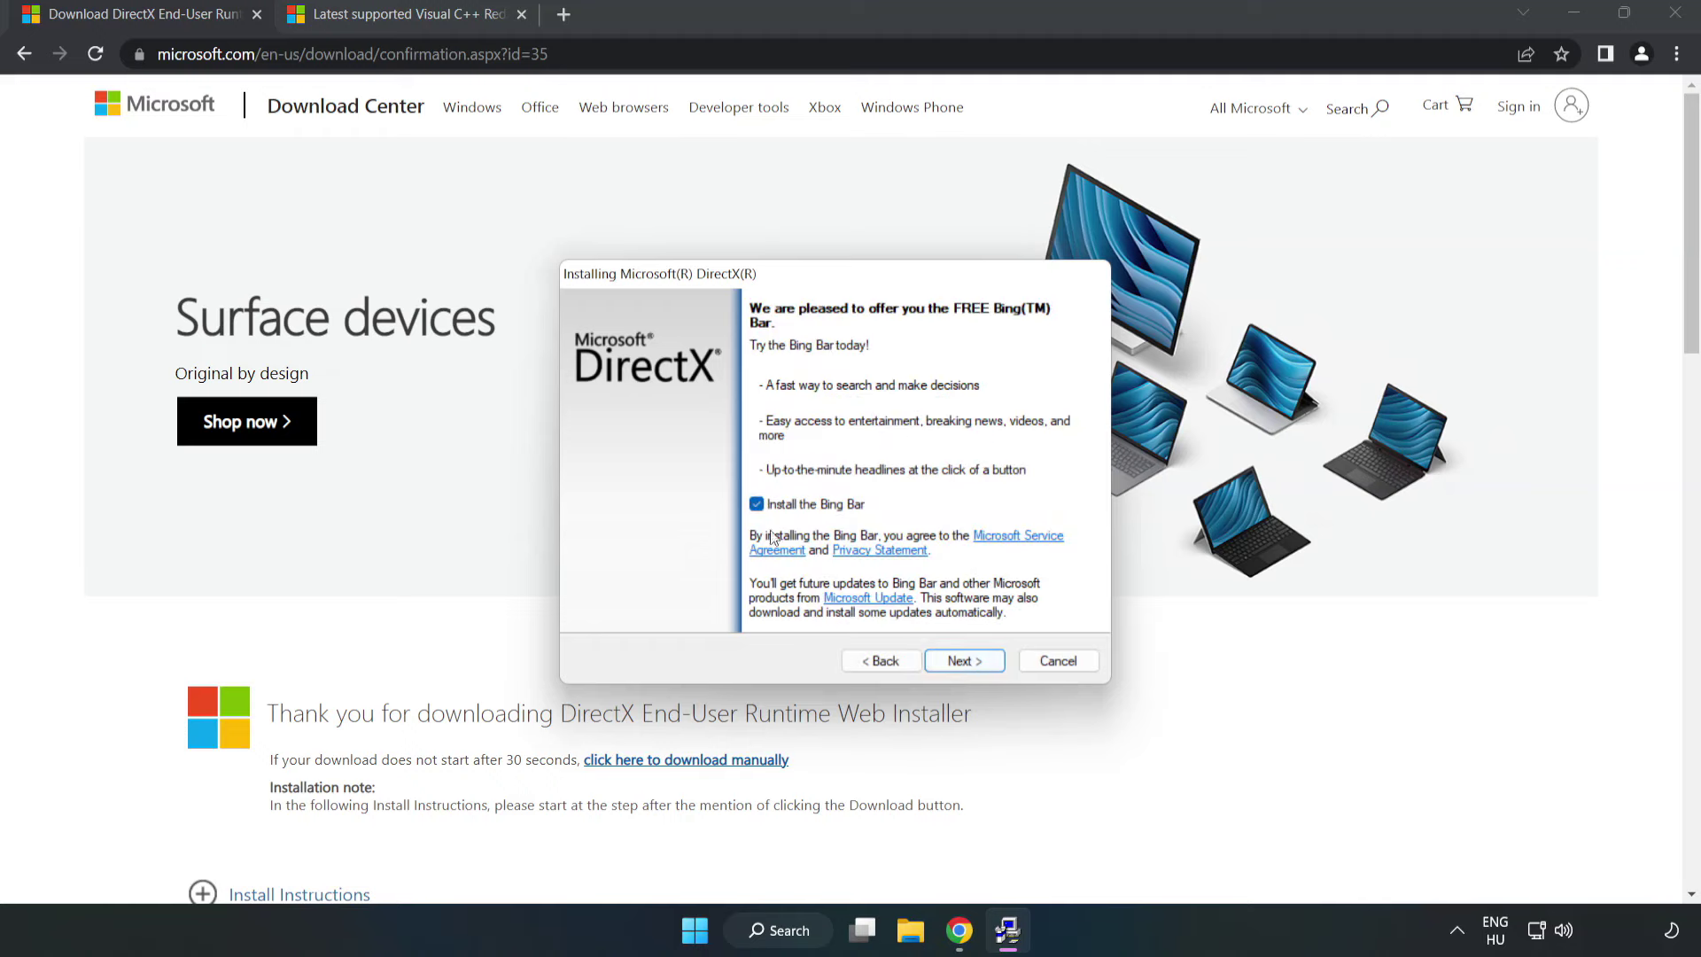
pyautogui.click(961, 663)
pyautogui.click(977, 662)
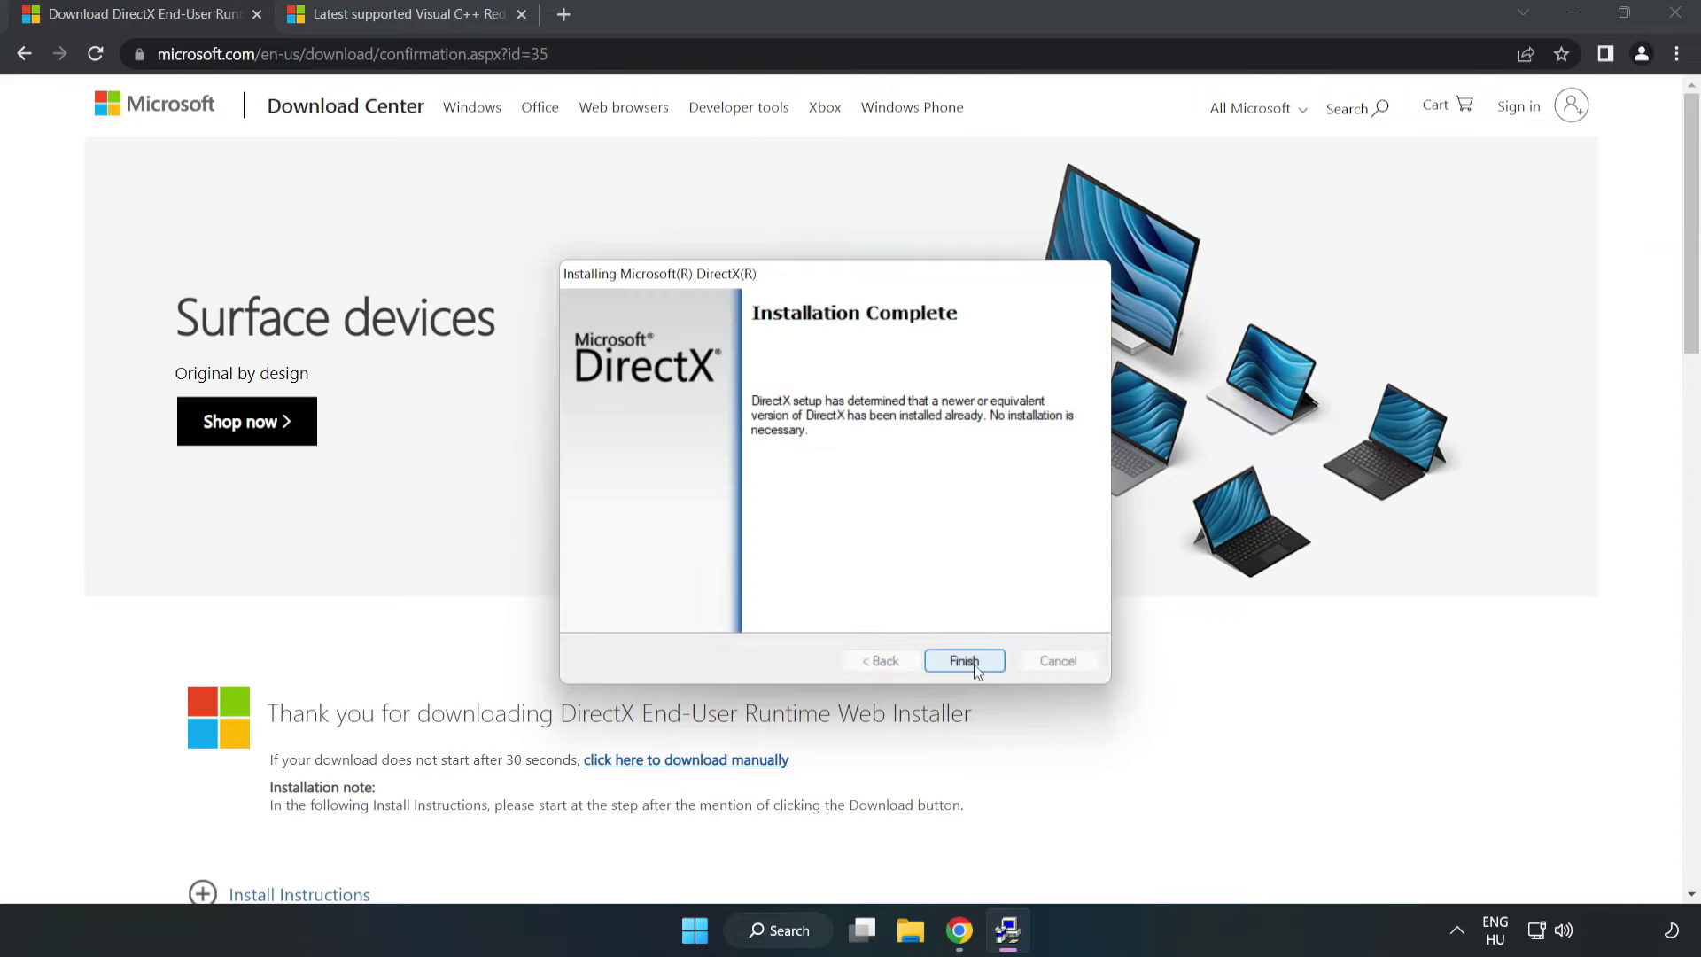
pyautogui.click(970, 664)
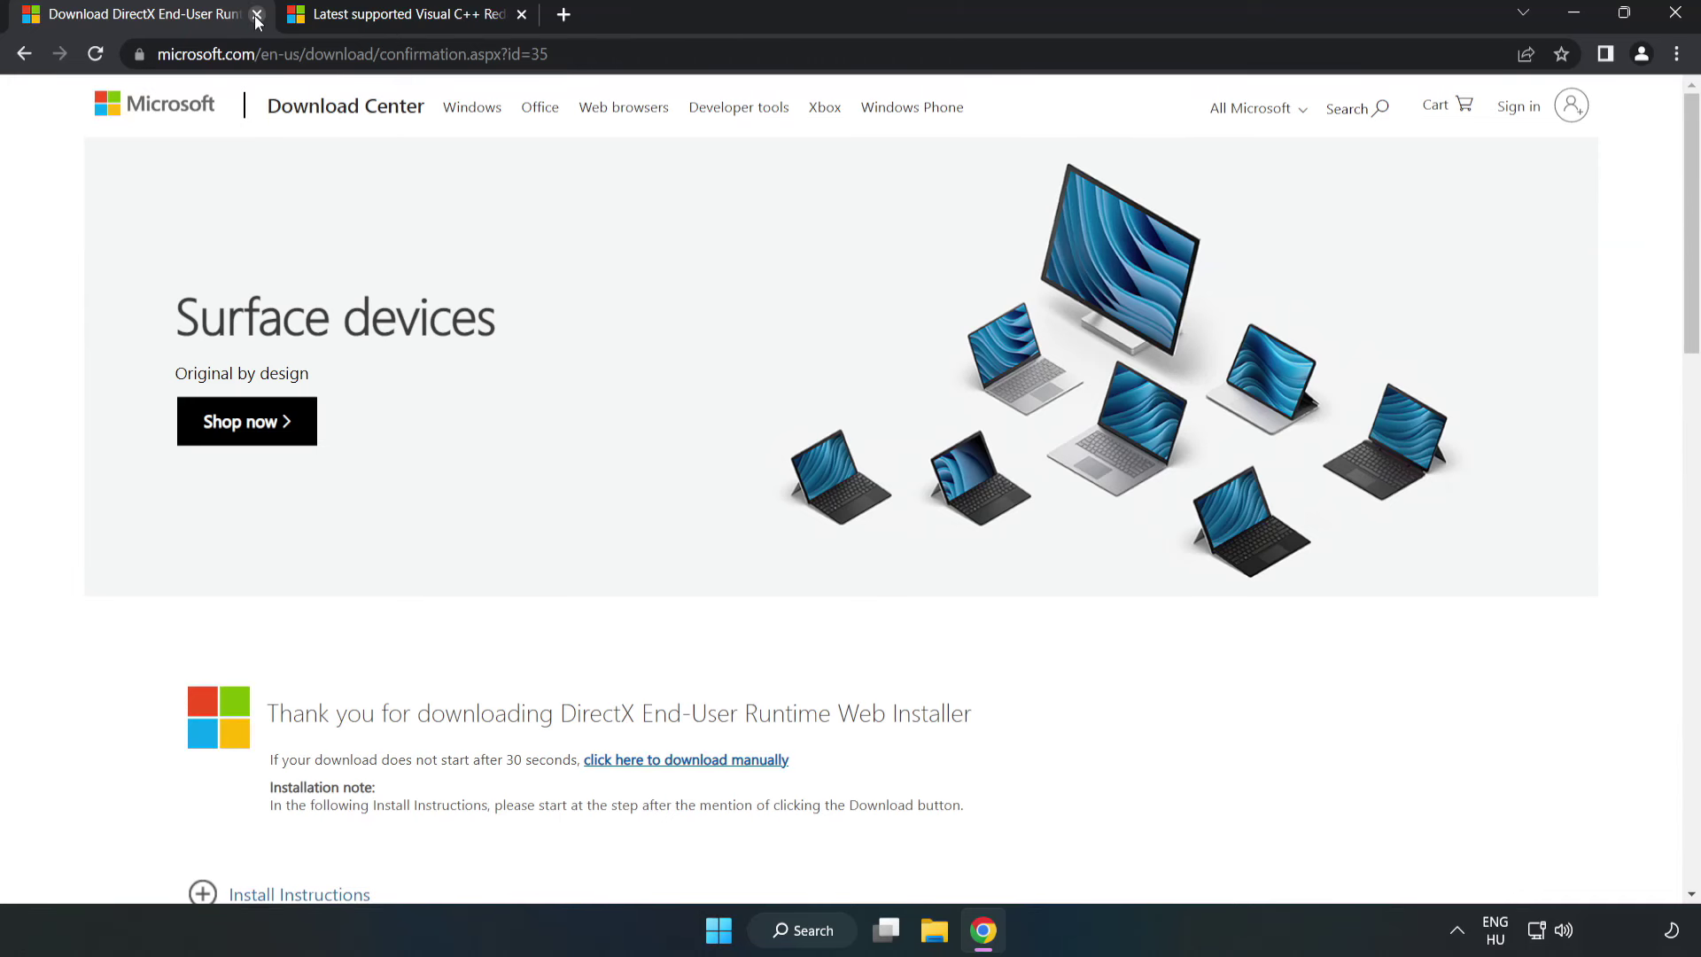
# Download vc_redist.arm64.exe, vc_redist.x86.exe and vc_redist.x64.exe from the Visual C++ Redistributable page
pyautogui.click(293, 14)
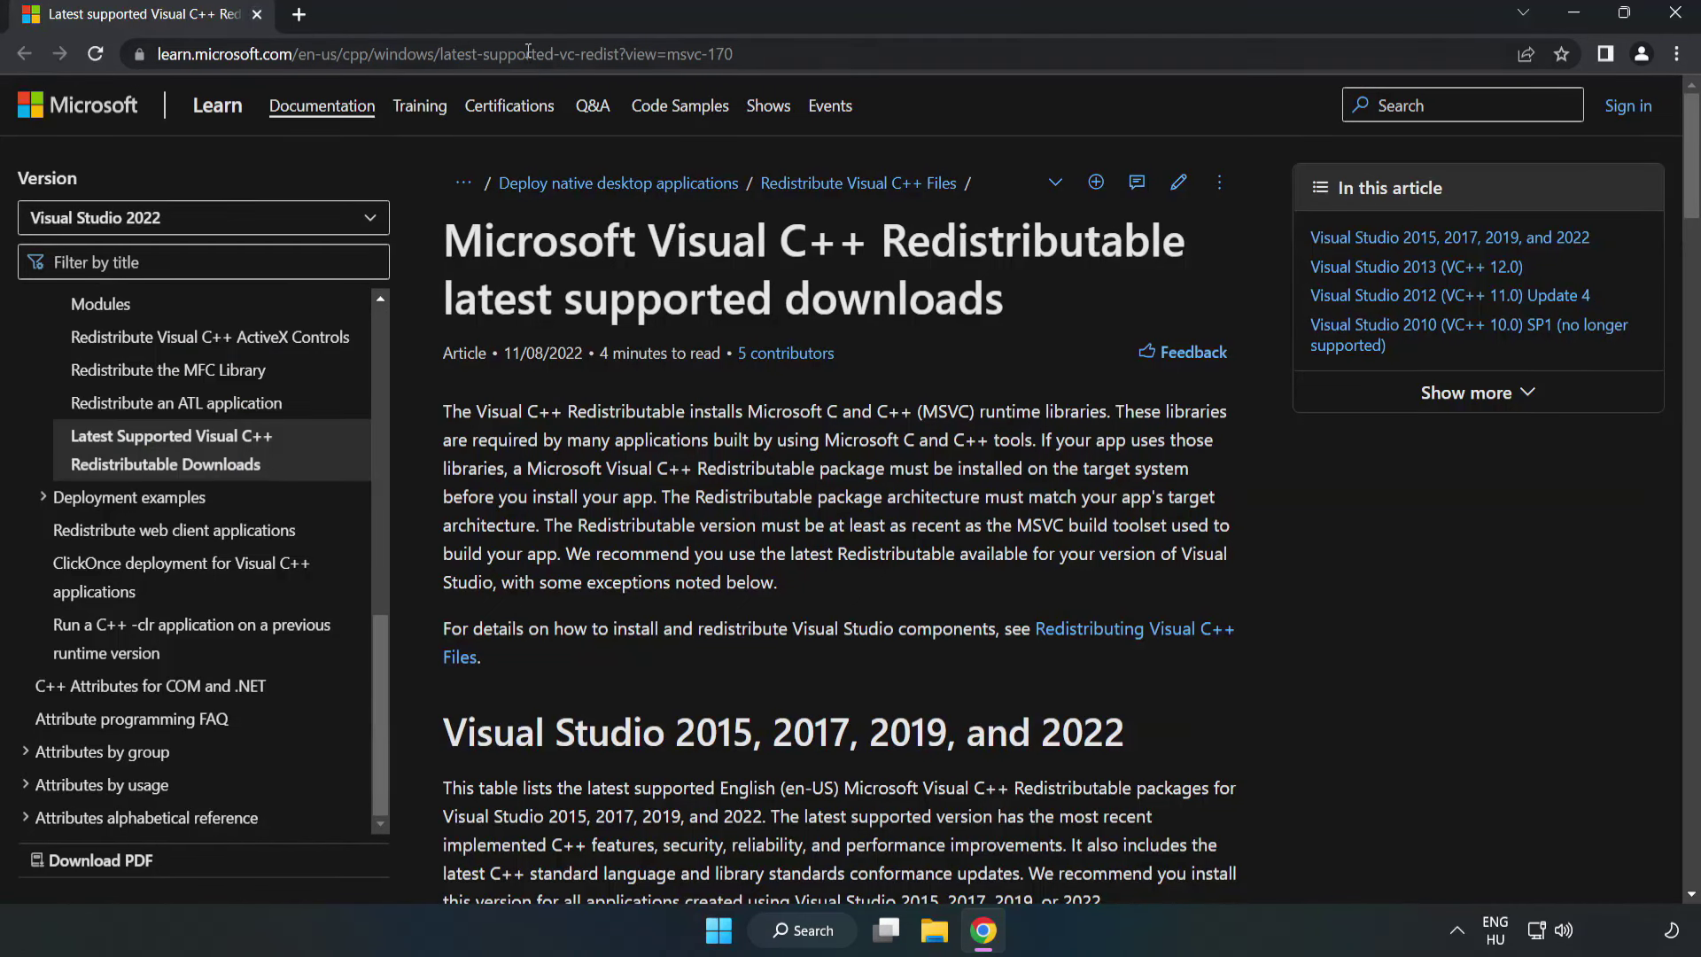
pyautogui.click(738, 54)
pyautogui.moveTo(735, 53); pyautogui.dragTo(614, 54)
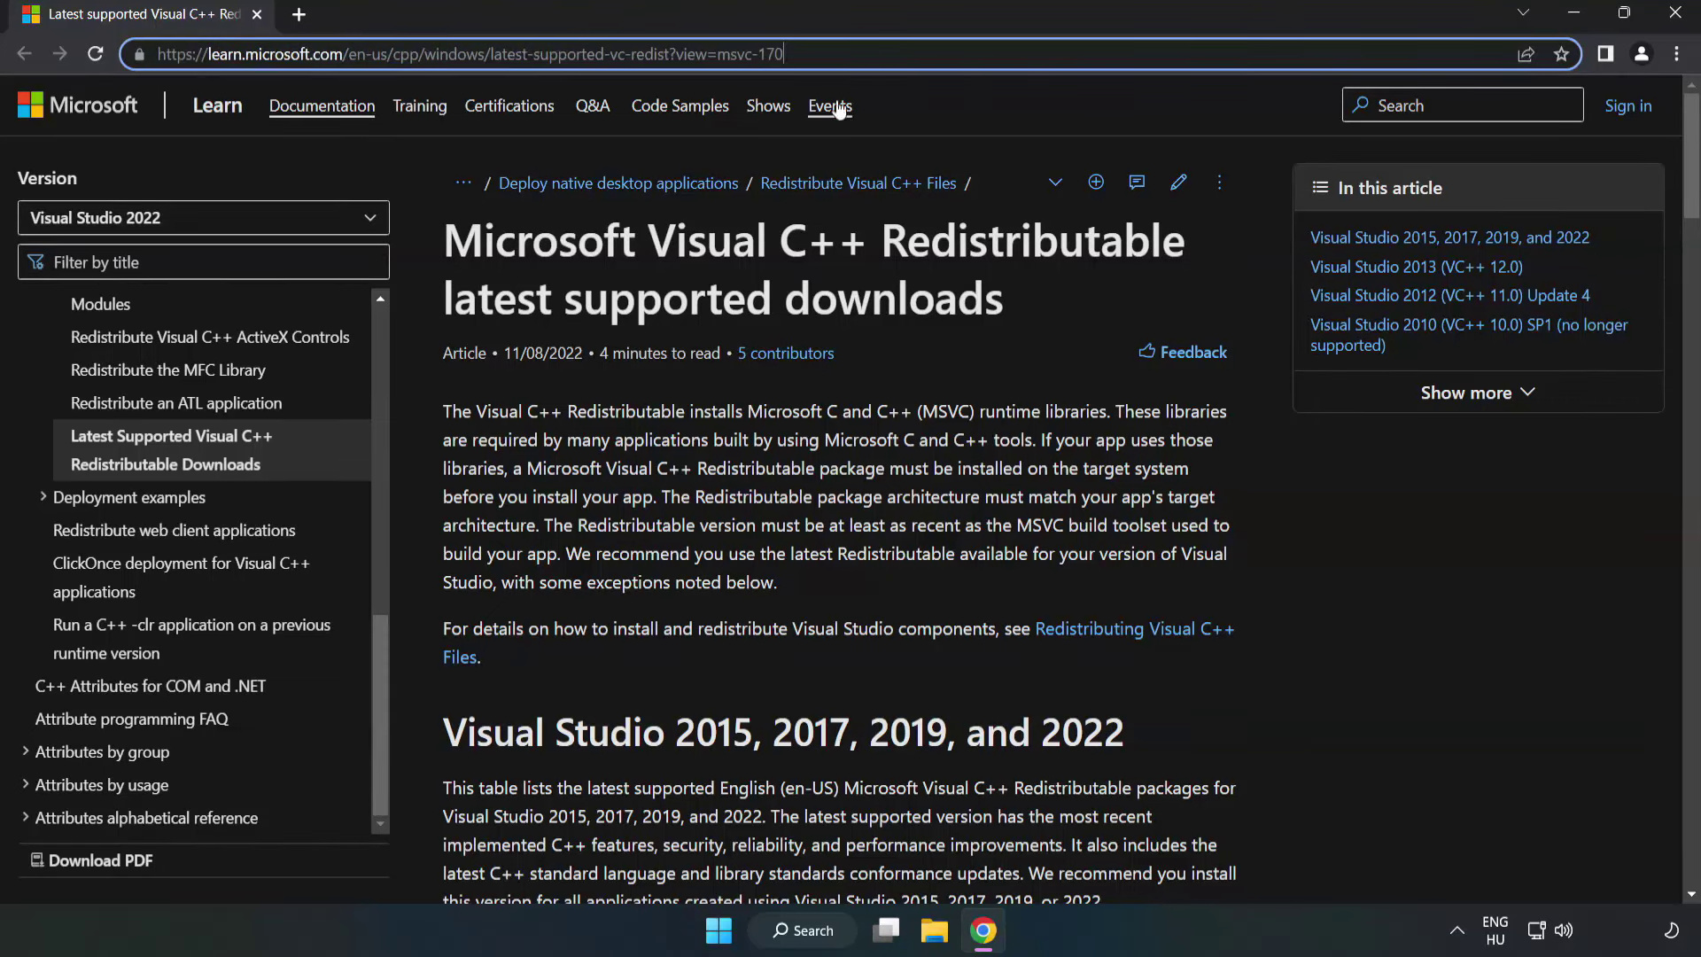
pyautogui.click(675, 320)
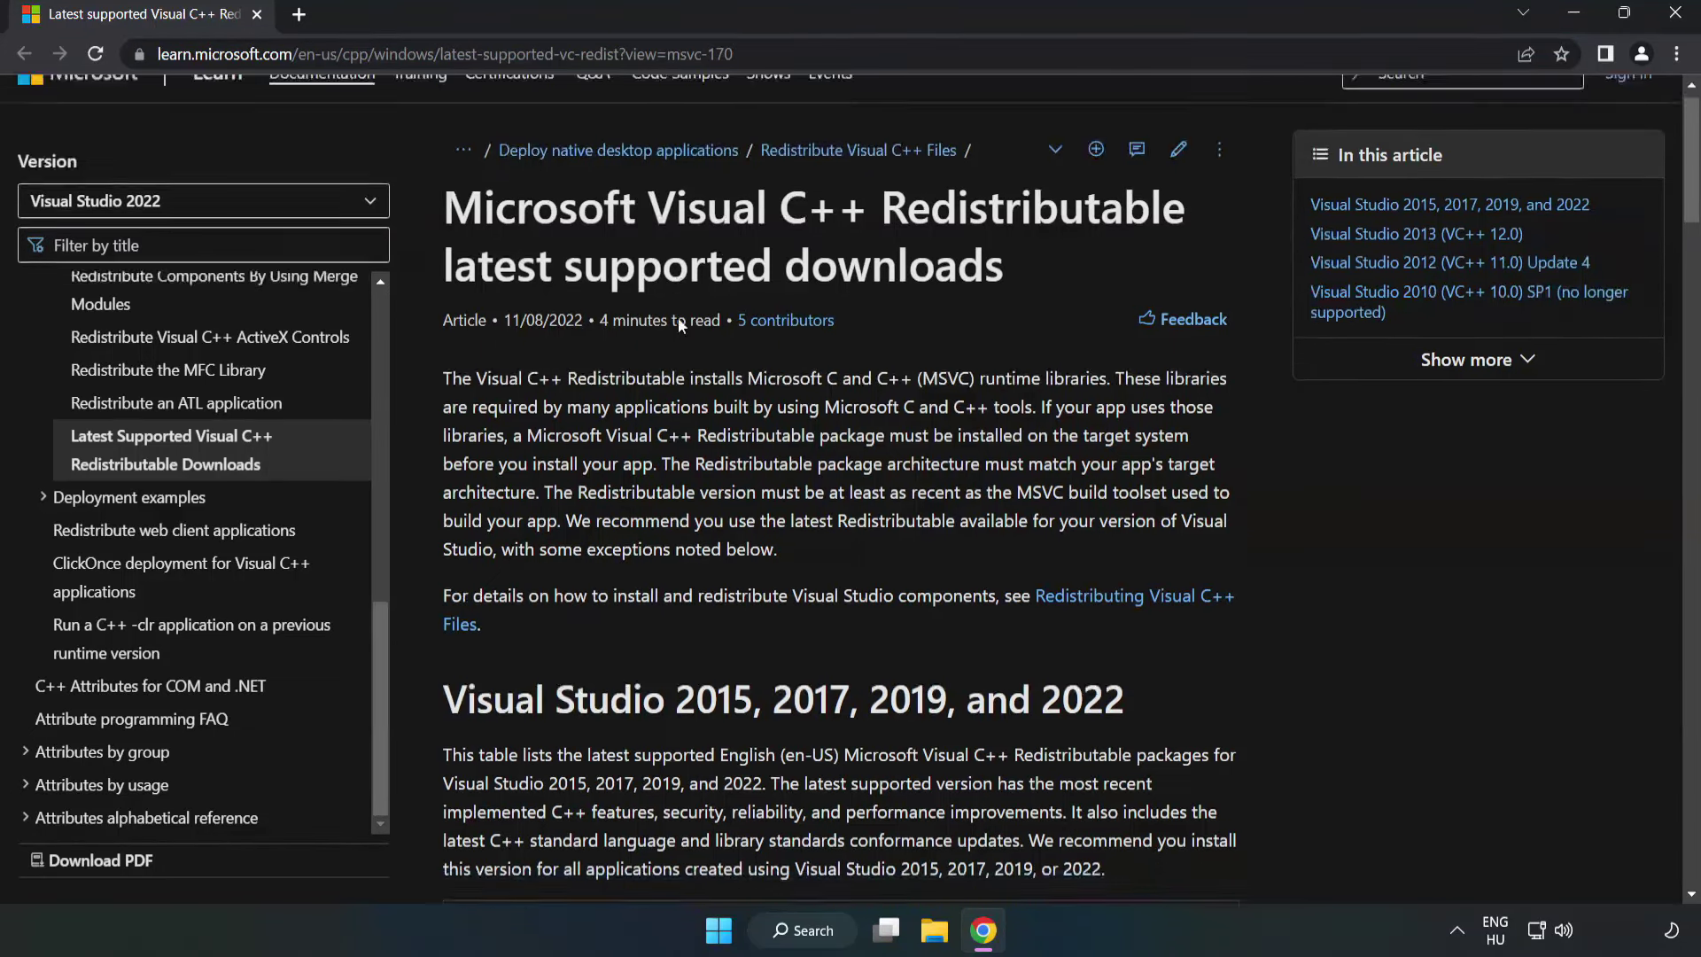
pyautogui.scroll(-3, 678, 320)
pyautogui.scroll(-2, 678, 319)
pyautogui.scroll(-2, 683, 335)
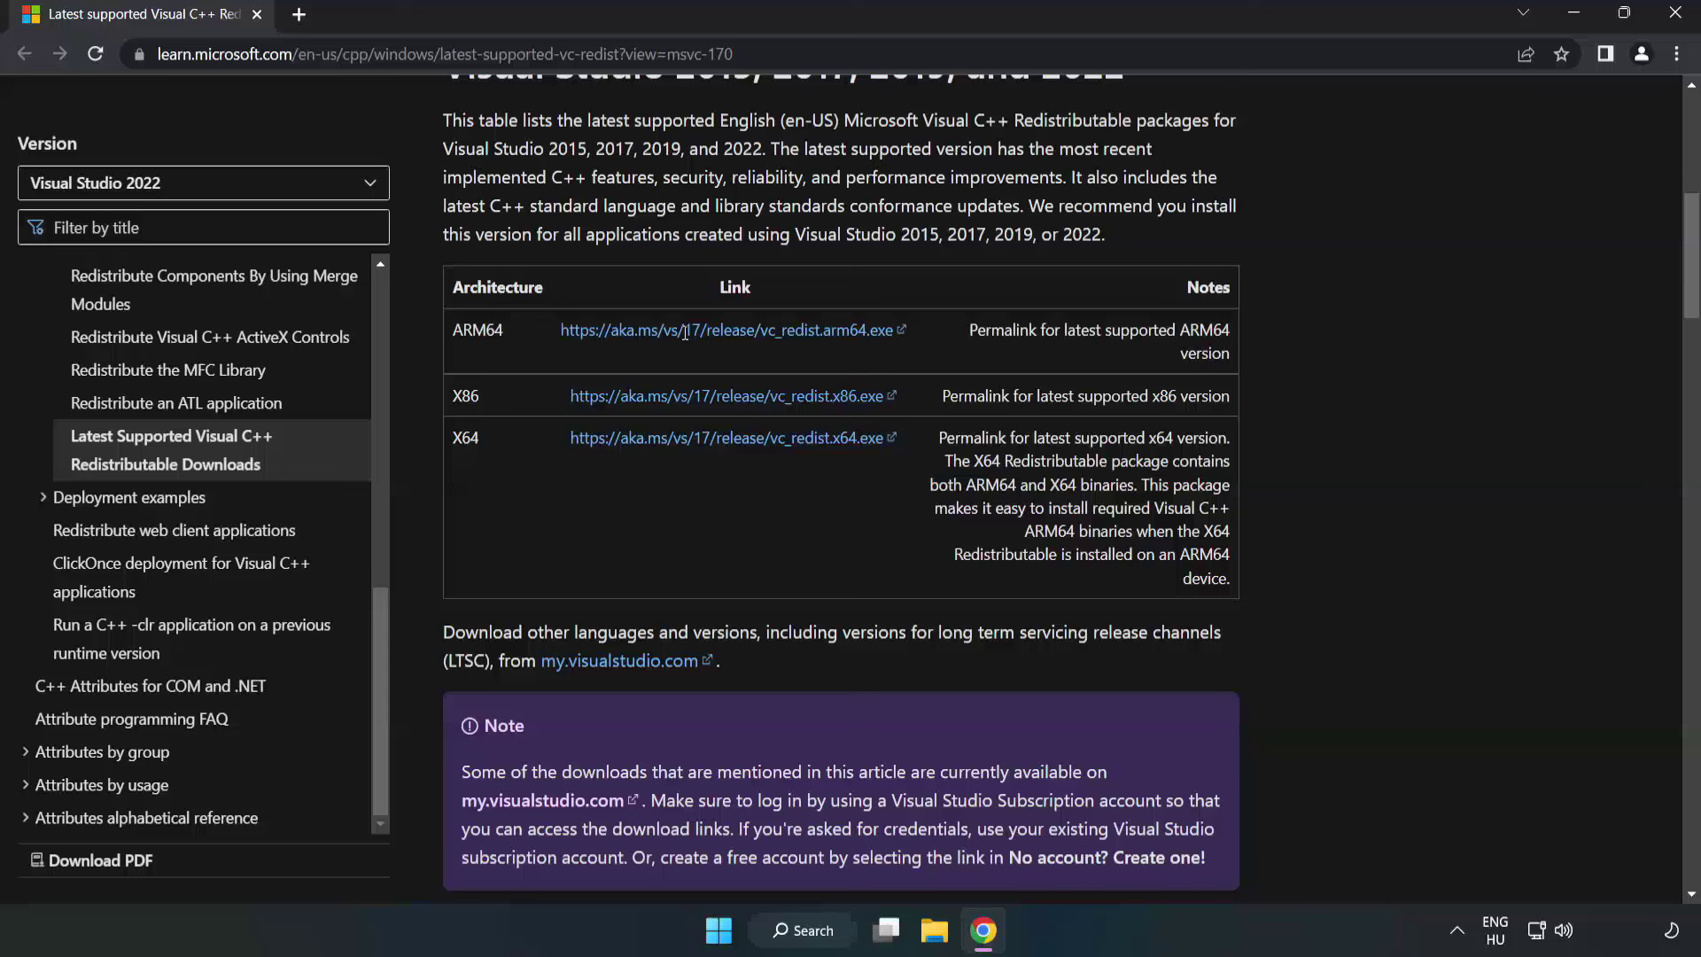
pyautogui.scroll(2, 684, 335)
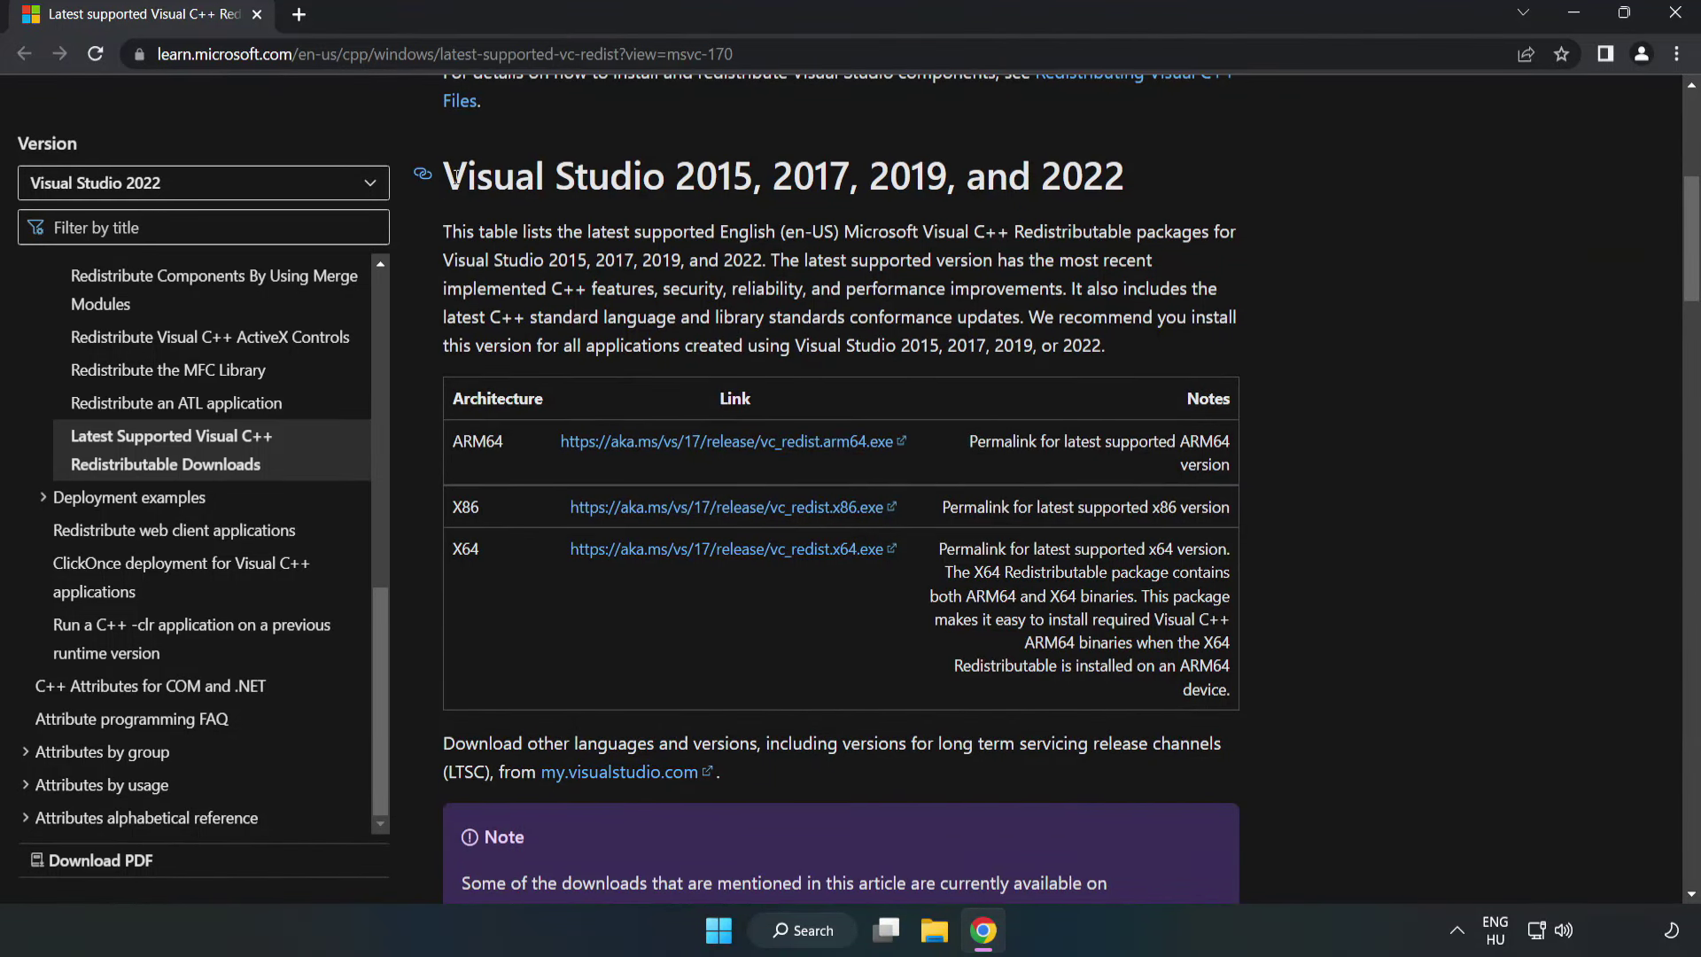
pyautogui.moveTo(444, 174); pyautogui.dragTo(1125, 175)
pyautogui.click(1053, 223)
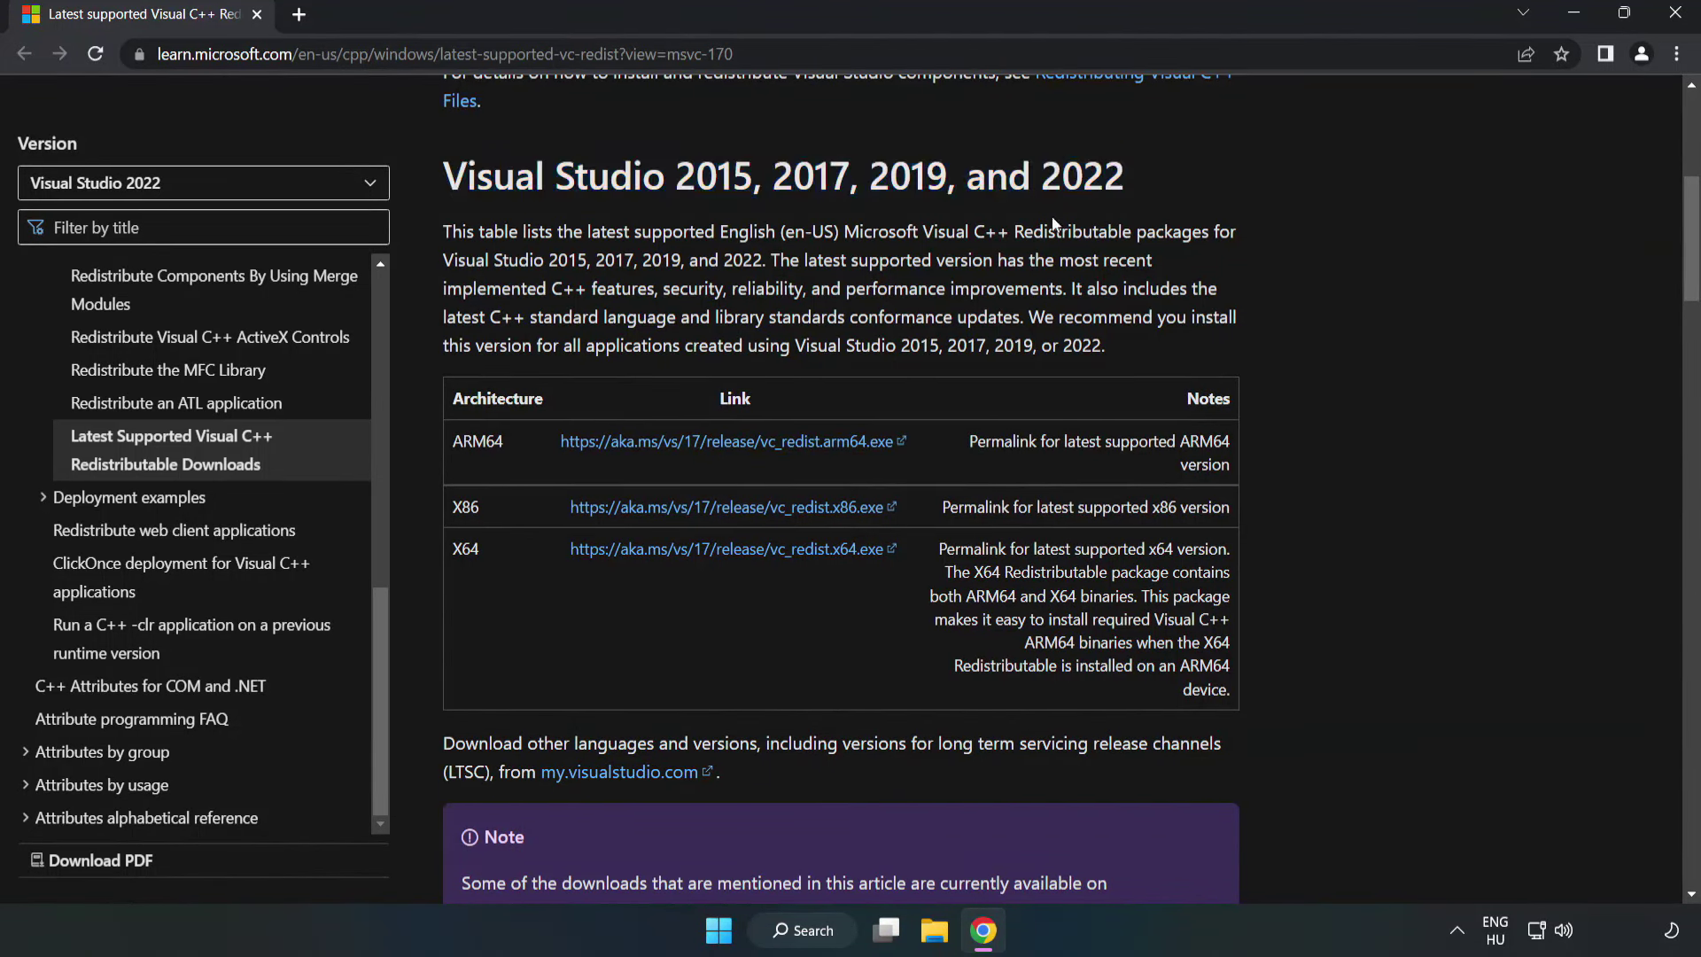
pyautogui.click(689, 446)
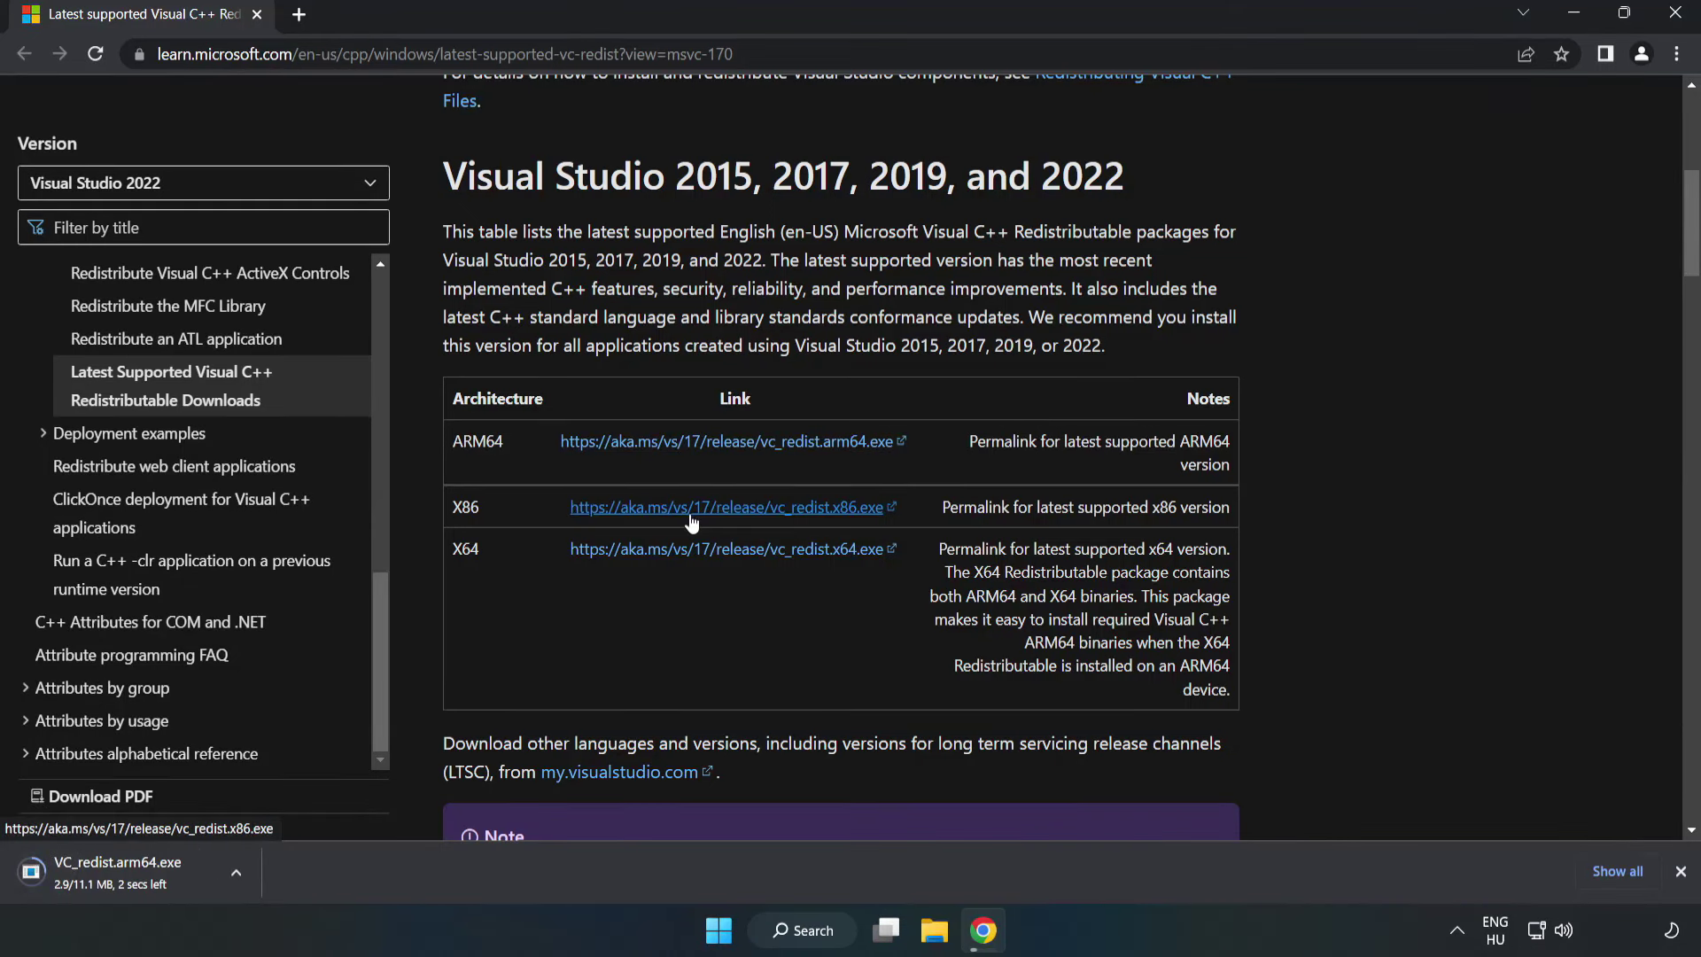
pyautogui.click(691, 510)
pyautogui.click(713, 551)
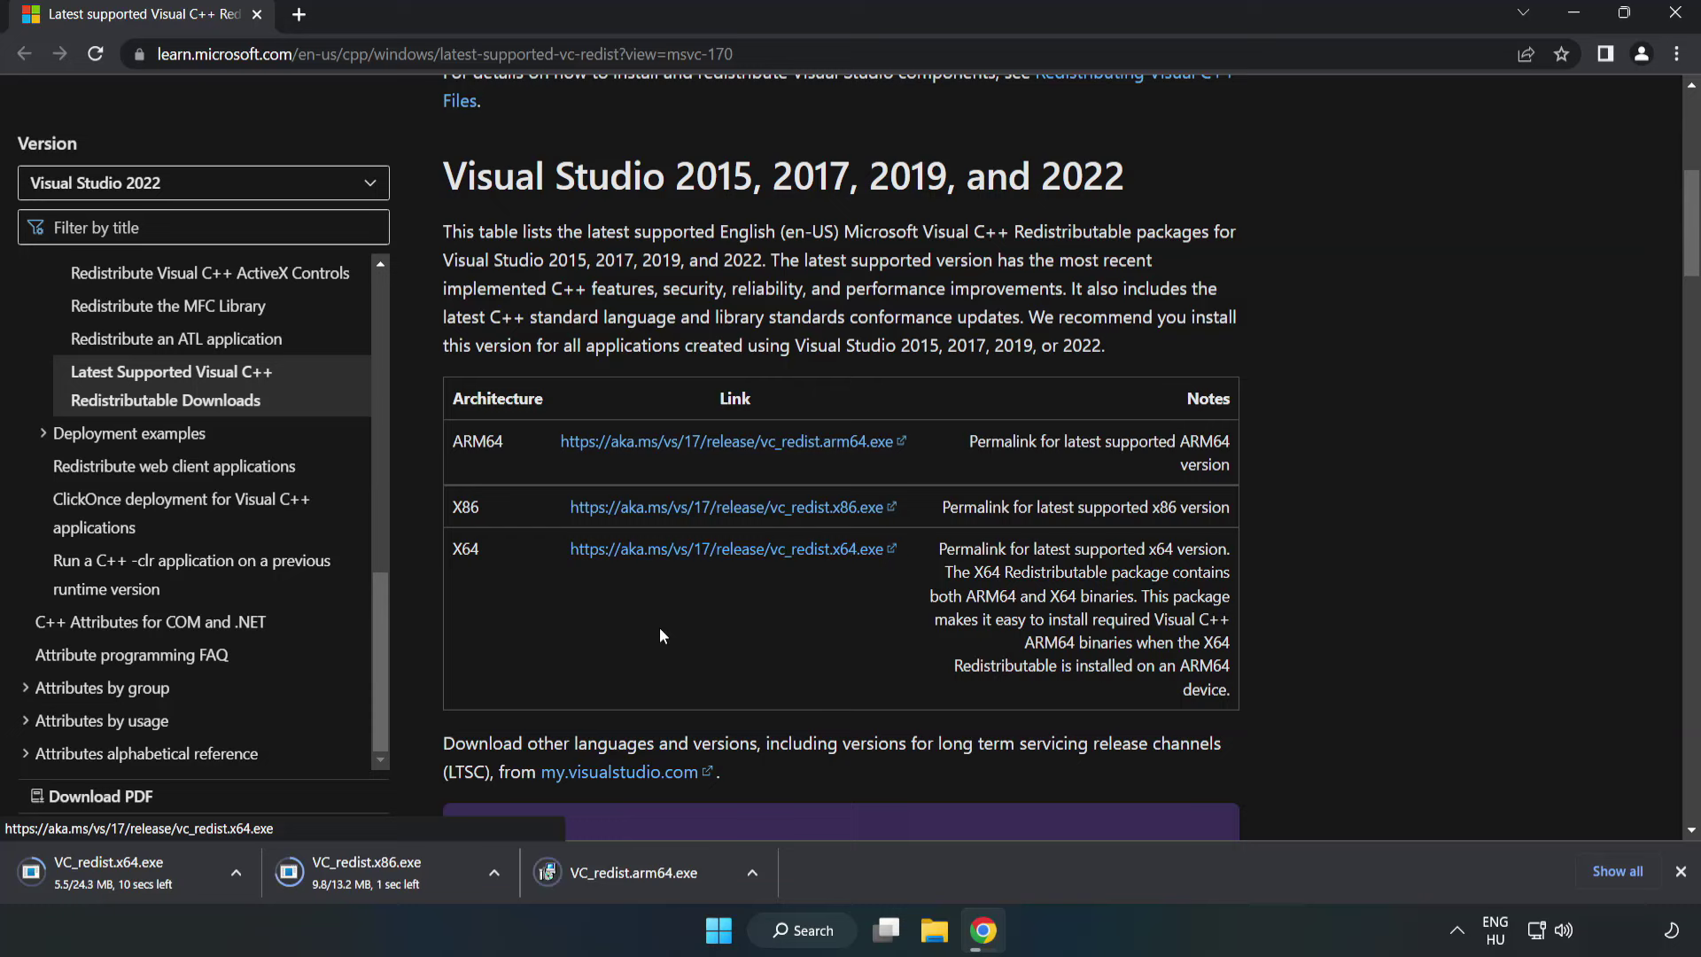
pyautogui.click(649, 874)
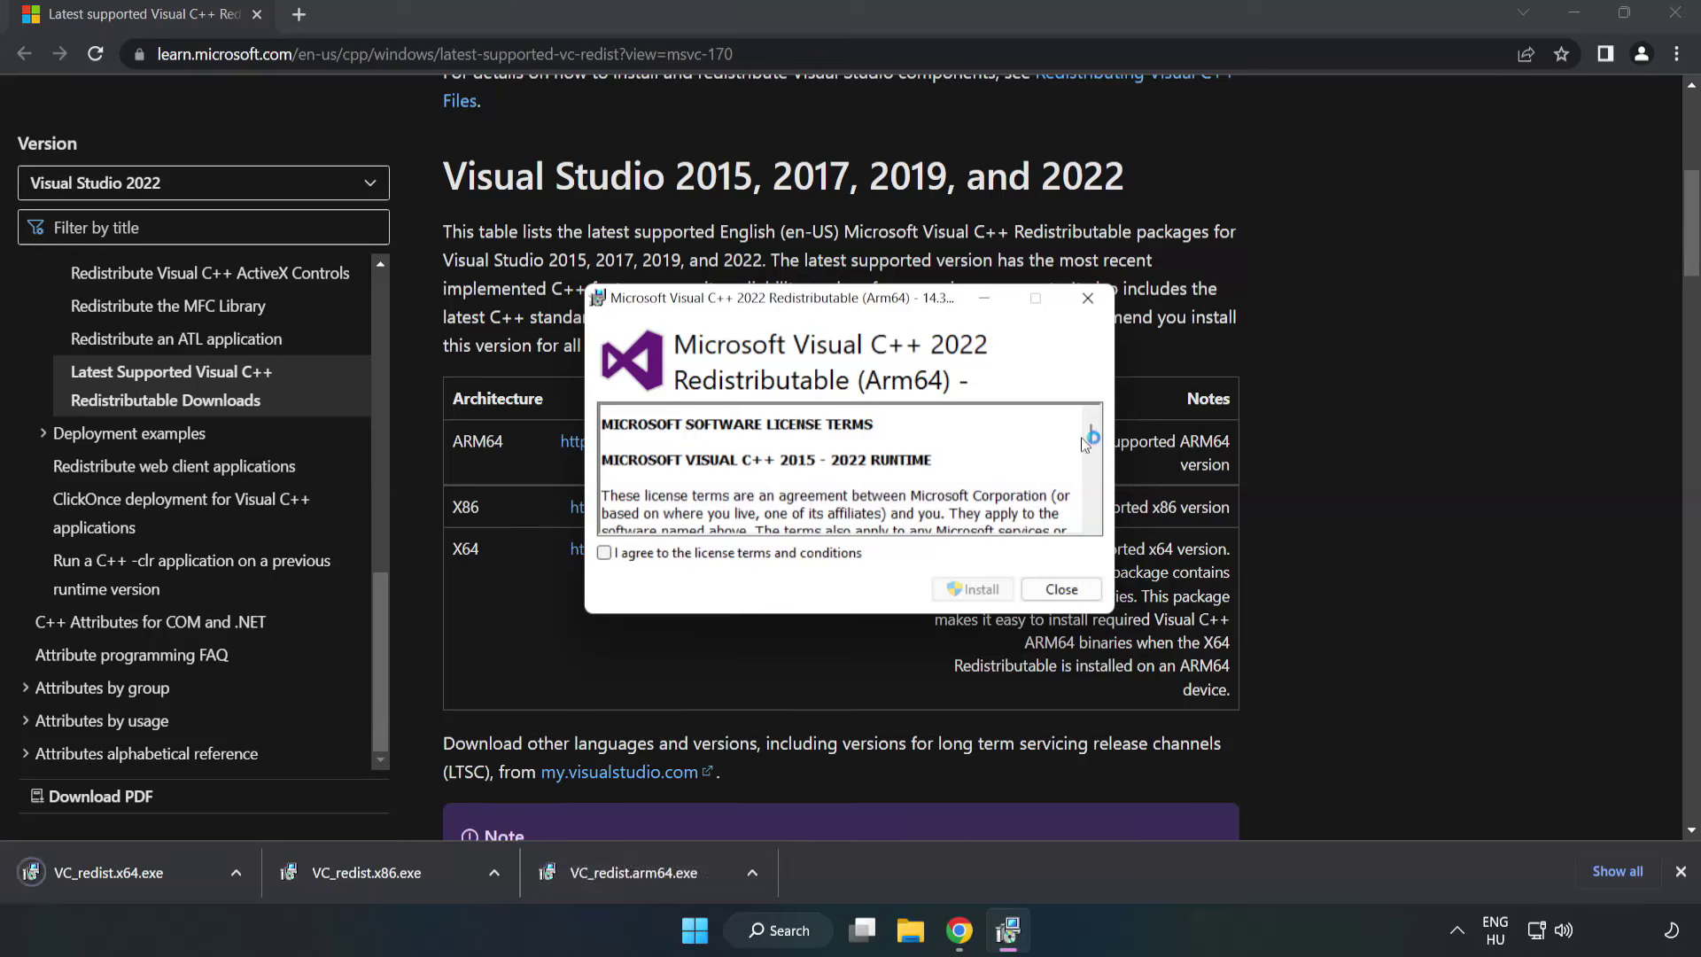
pyautogui.moveTo(1092, 434); pyautogui.dragTo(1093, 518)
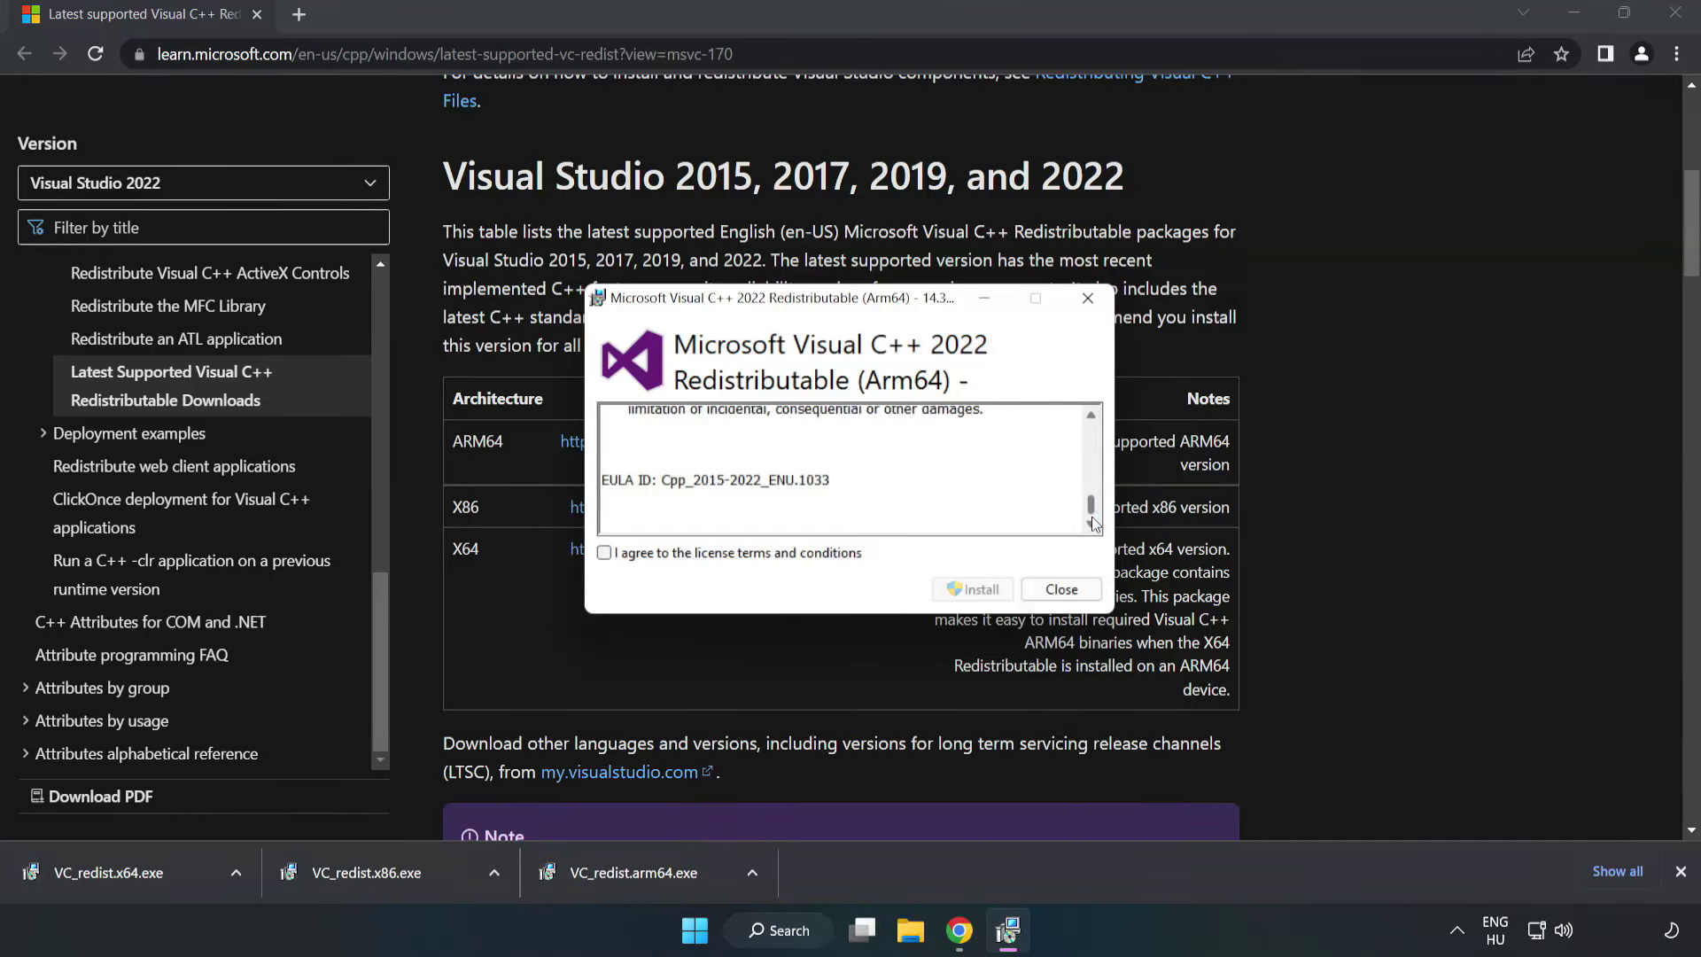
pyautogui.click(605, 554)
pyautogui.click(977, 591)
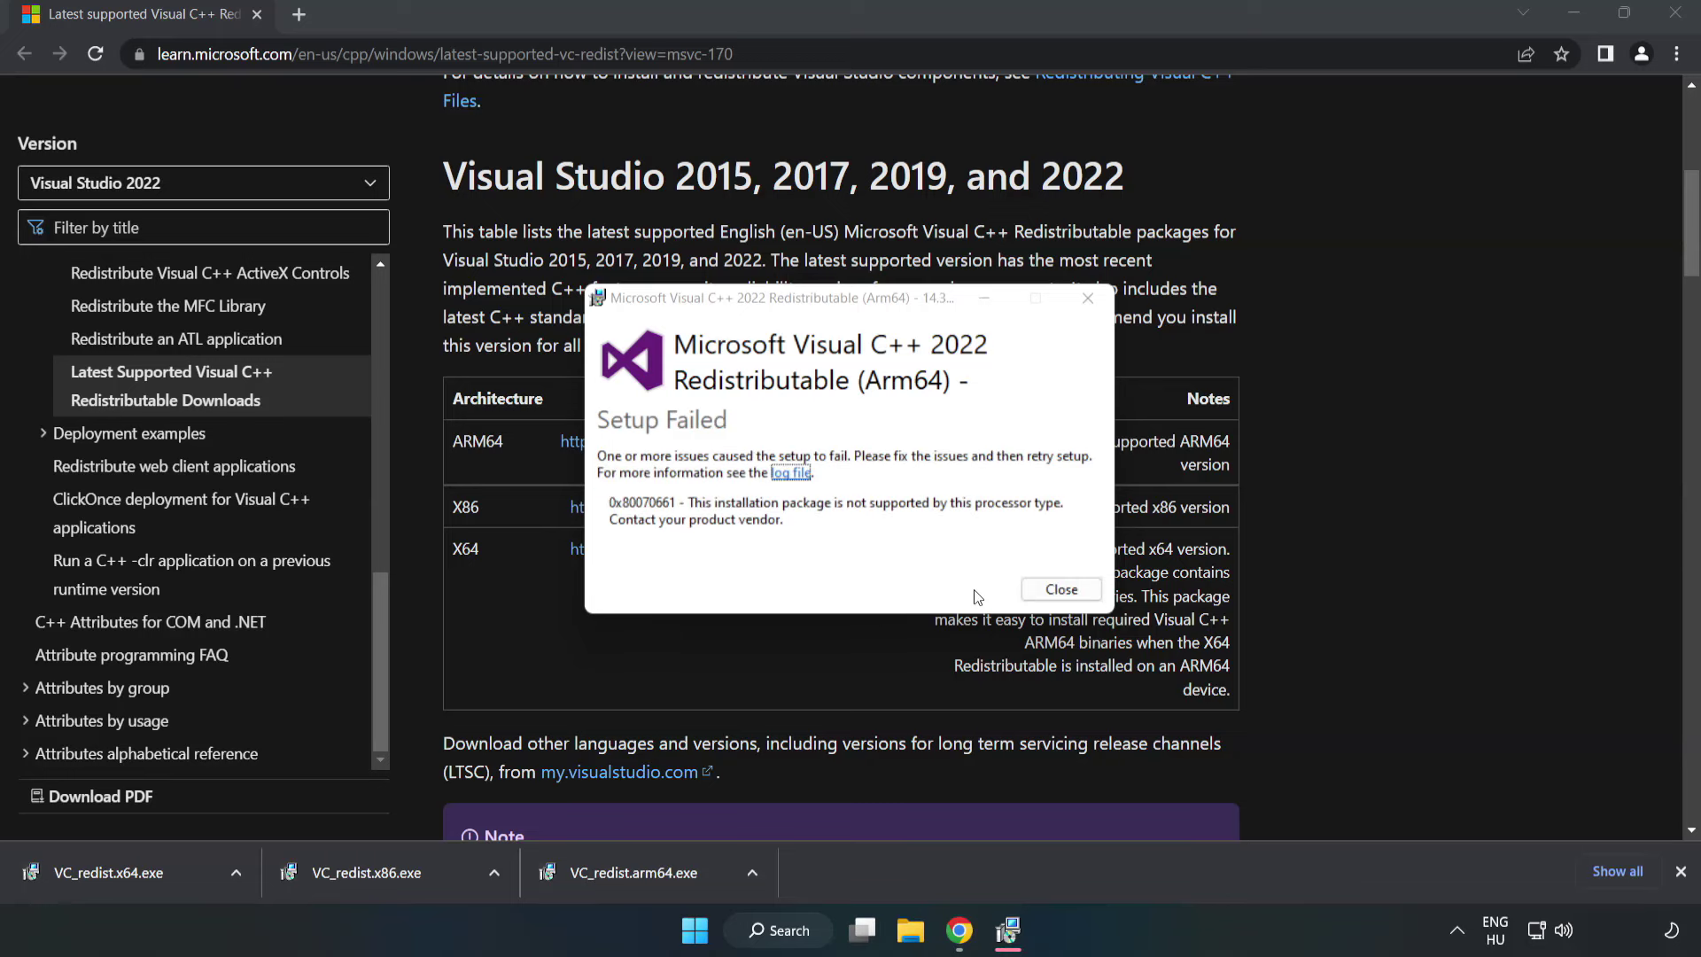
pyautogui.click(1061, 590)
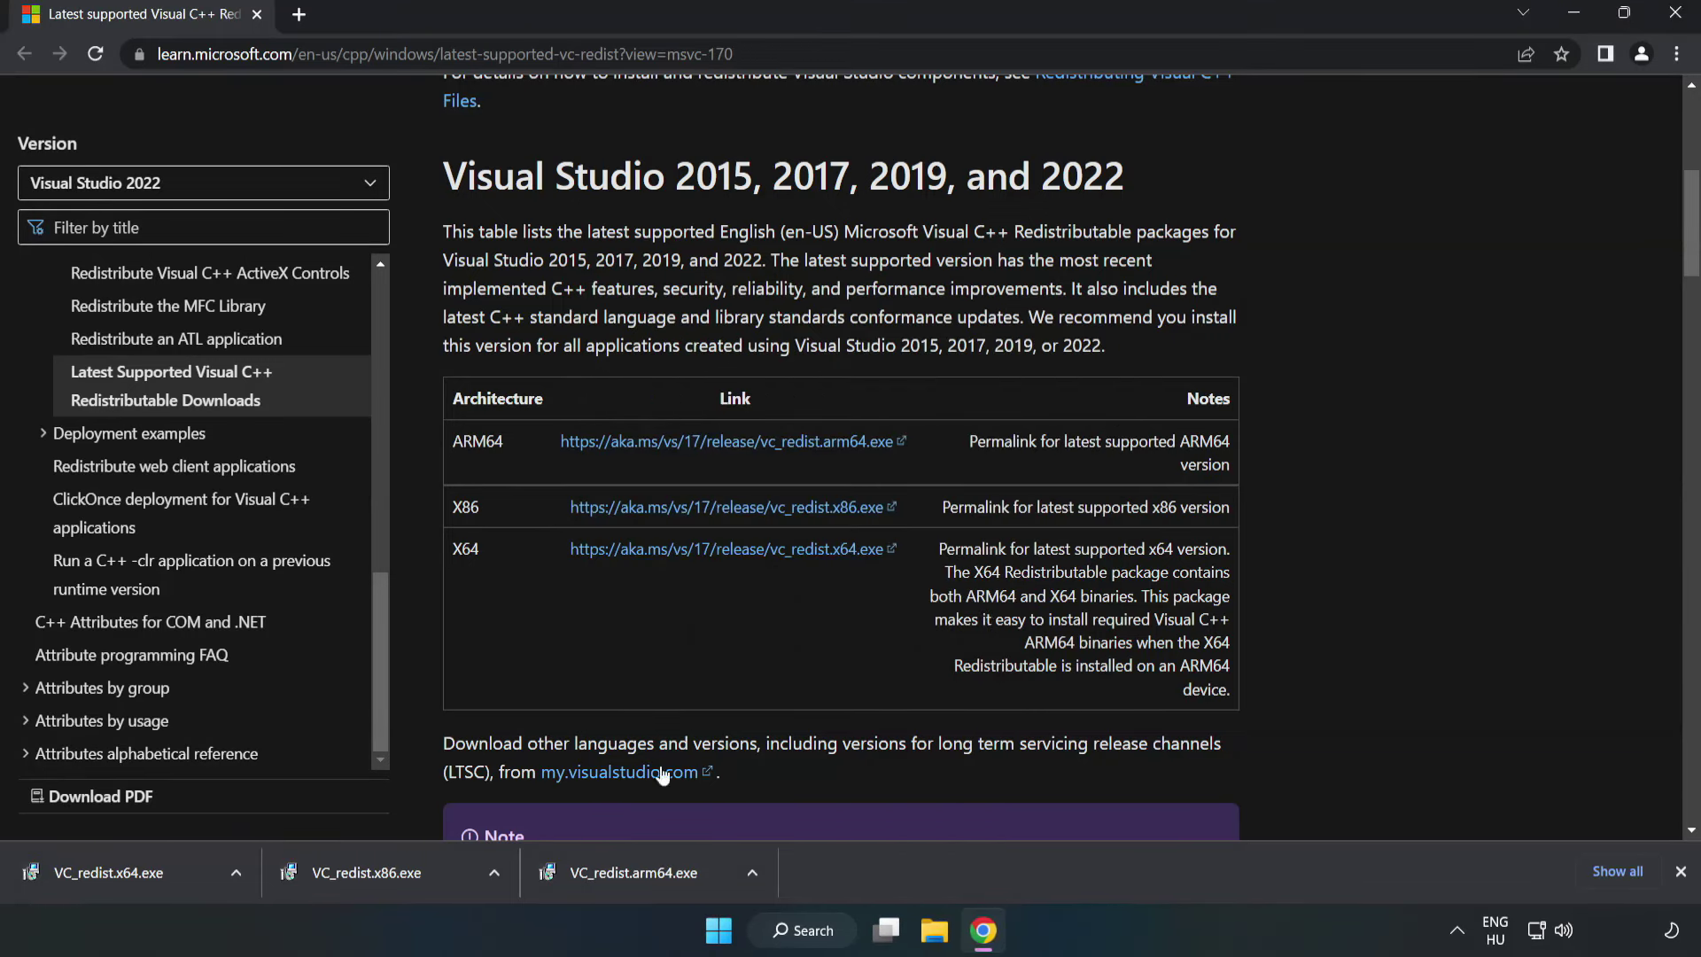
# Install Visual C++ Redistributable x86 14.34.31931 from VC_redist.x86.exe, accepting the license terms
pyautogui.click(366, 873)
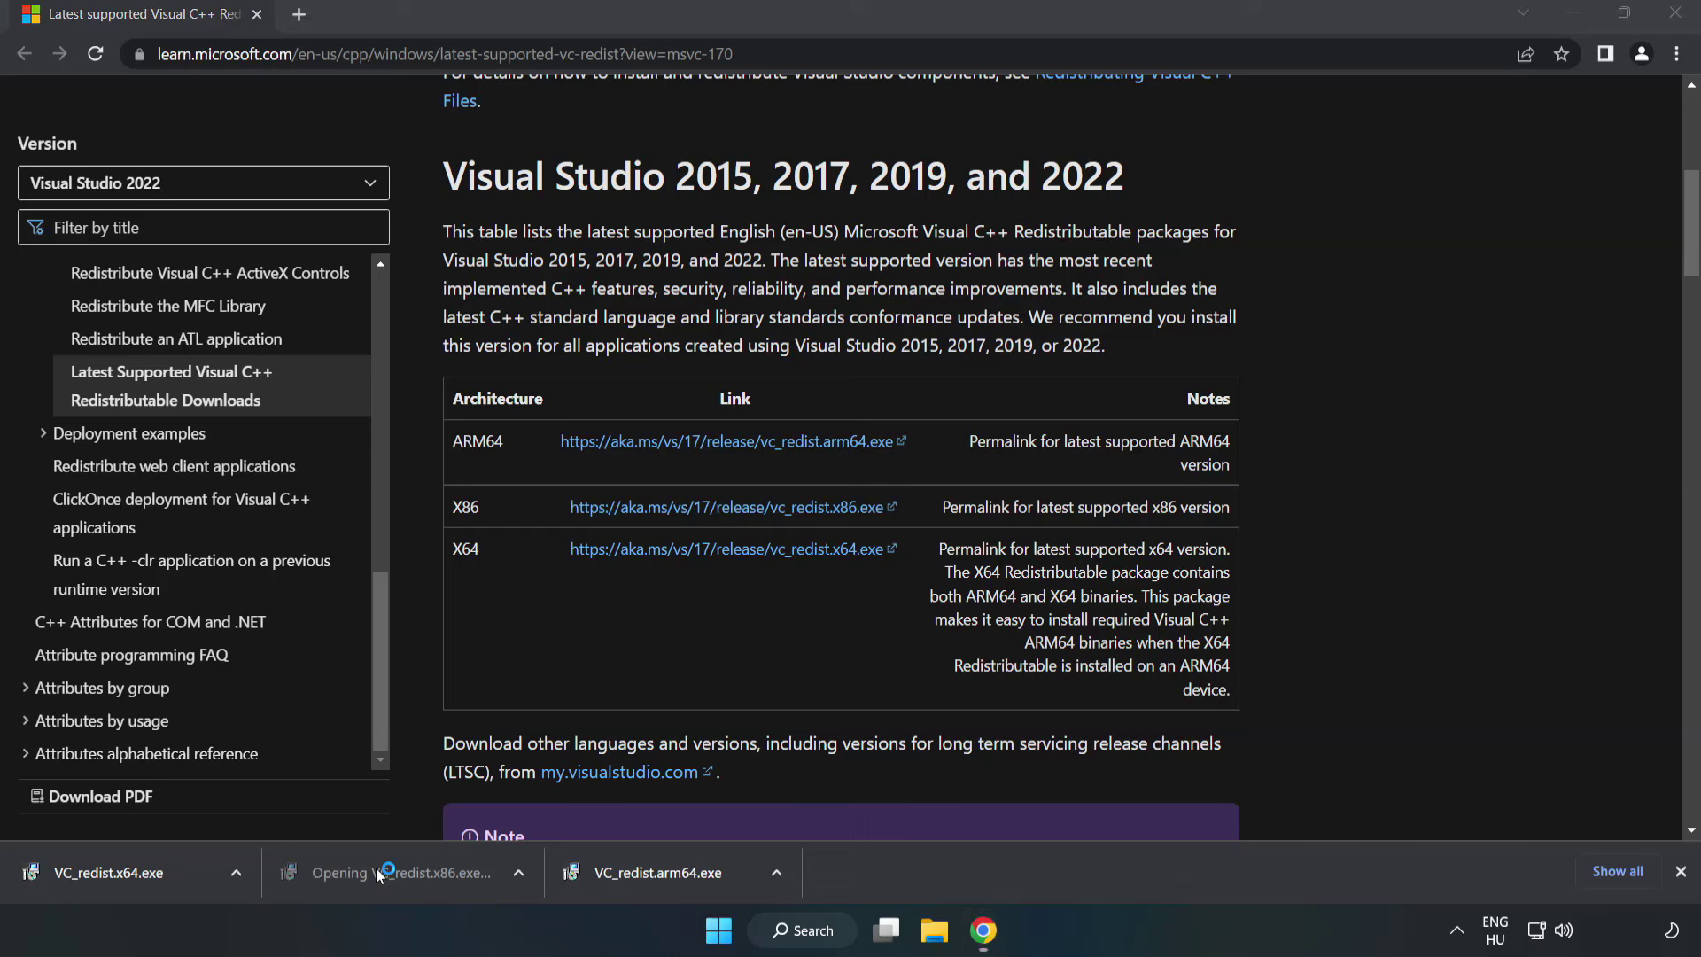
pyautogui.moveTo(1091, 436); pyautogui.dragTo(1091, 524)
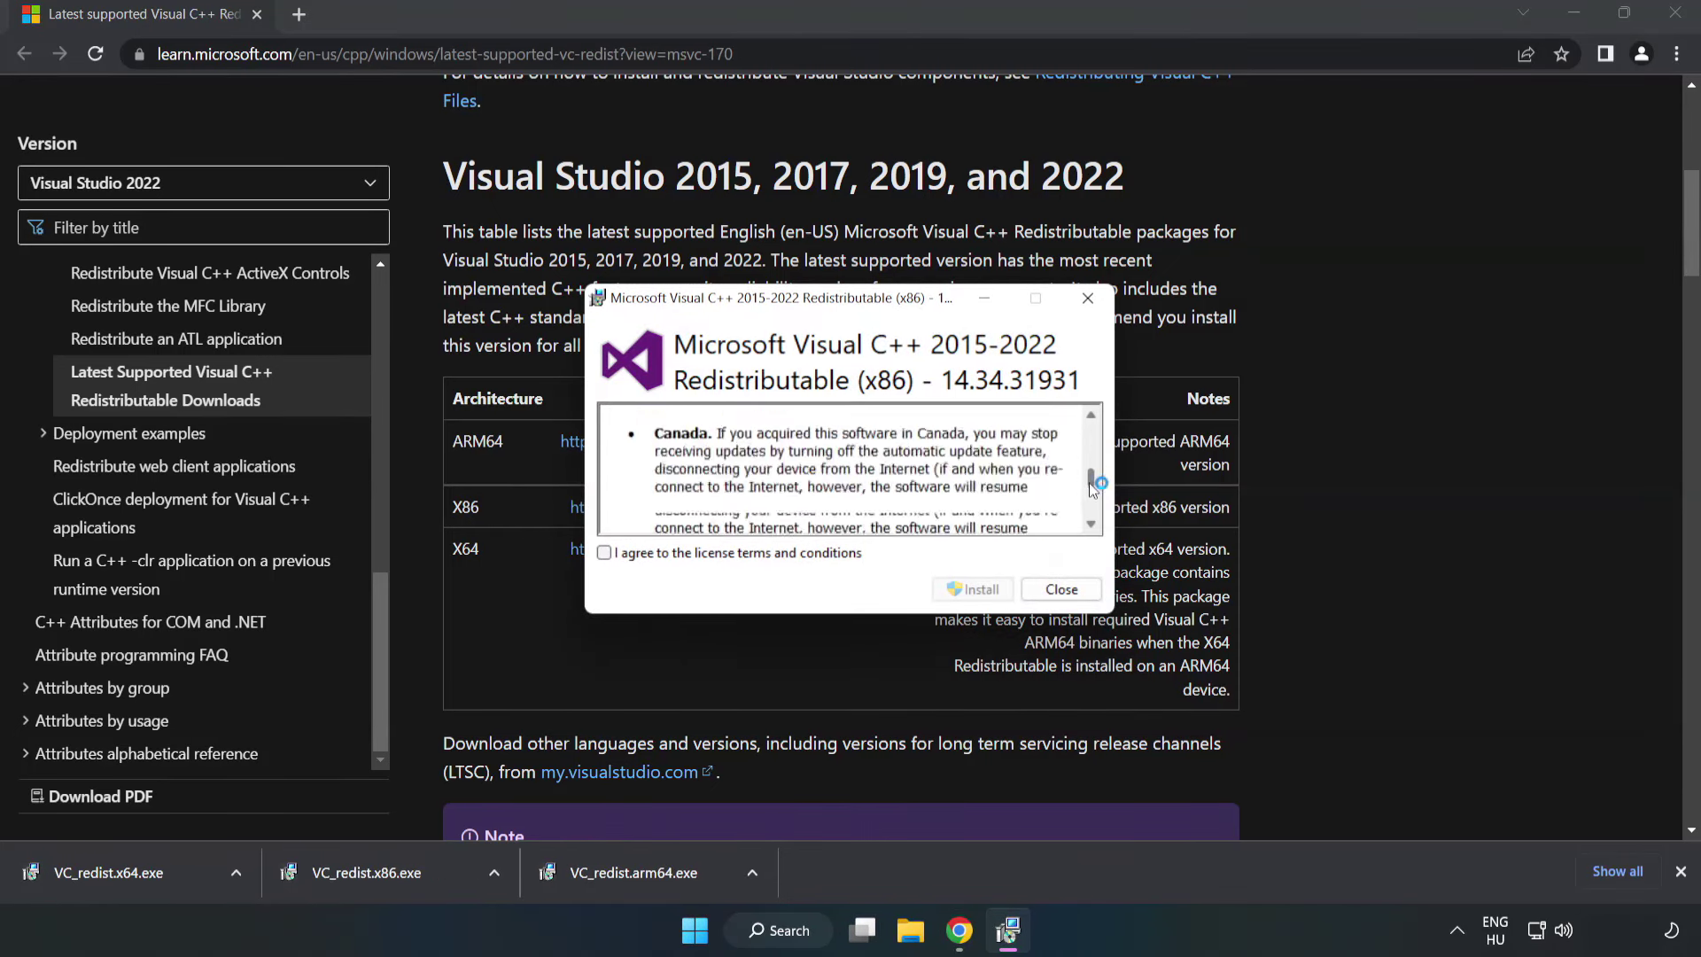
pyautogui.click(605, 553)
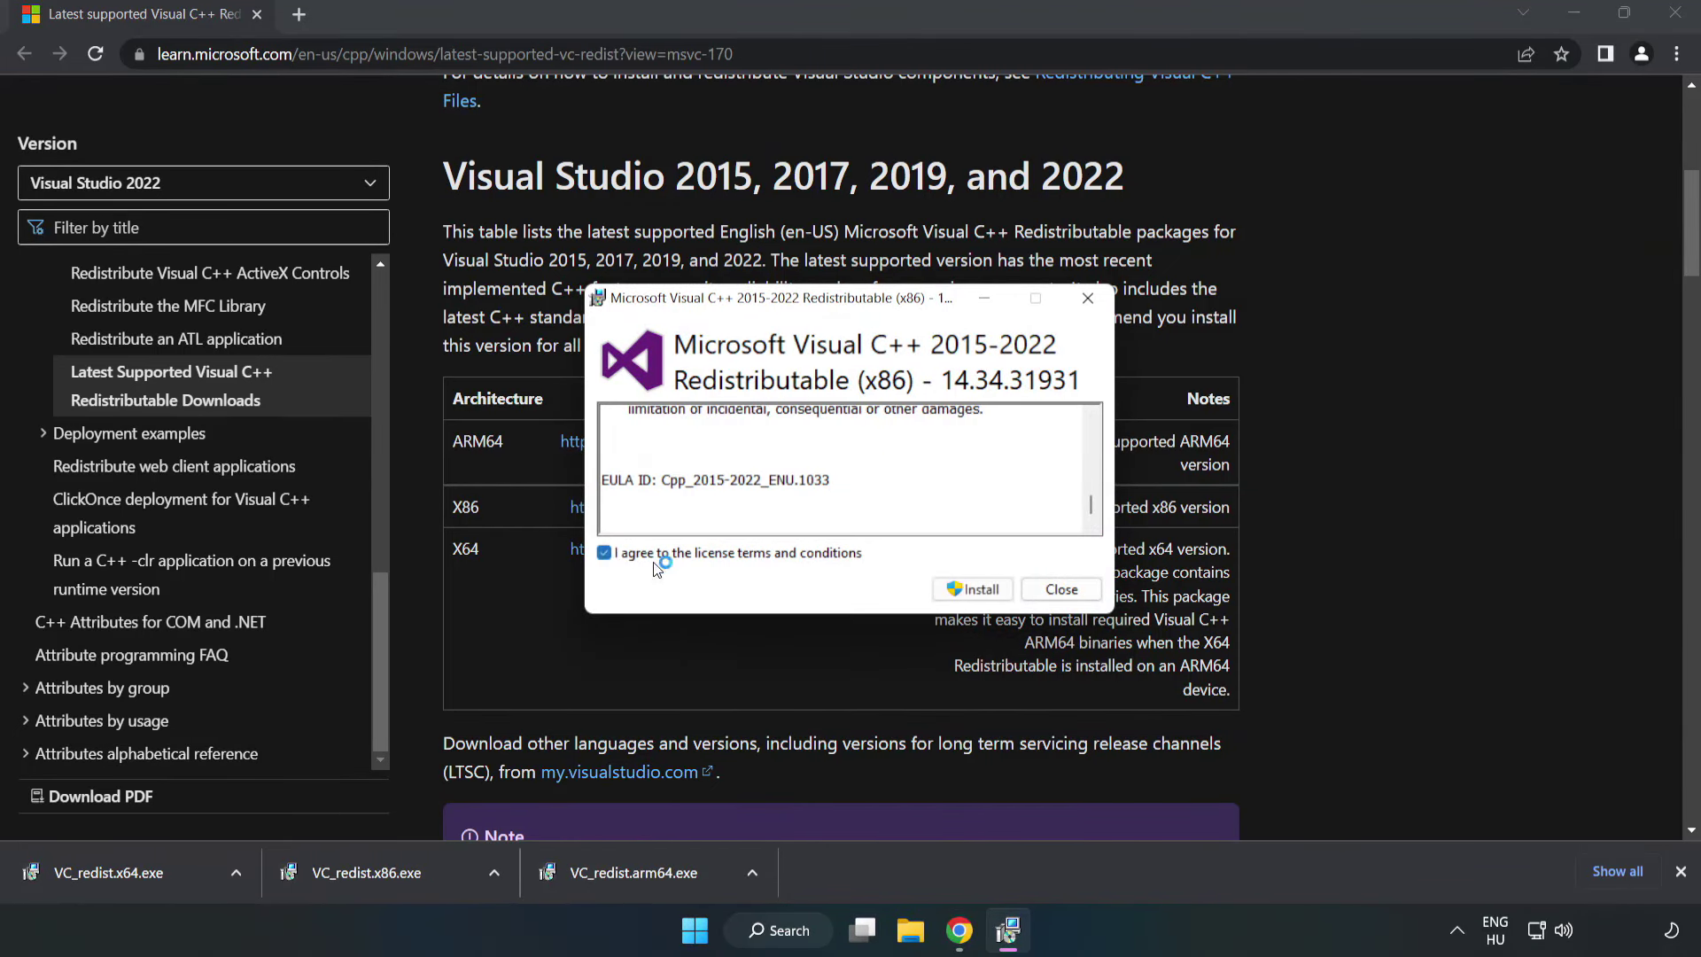
pyautogui.click(973, 590)
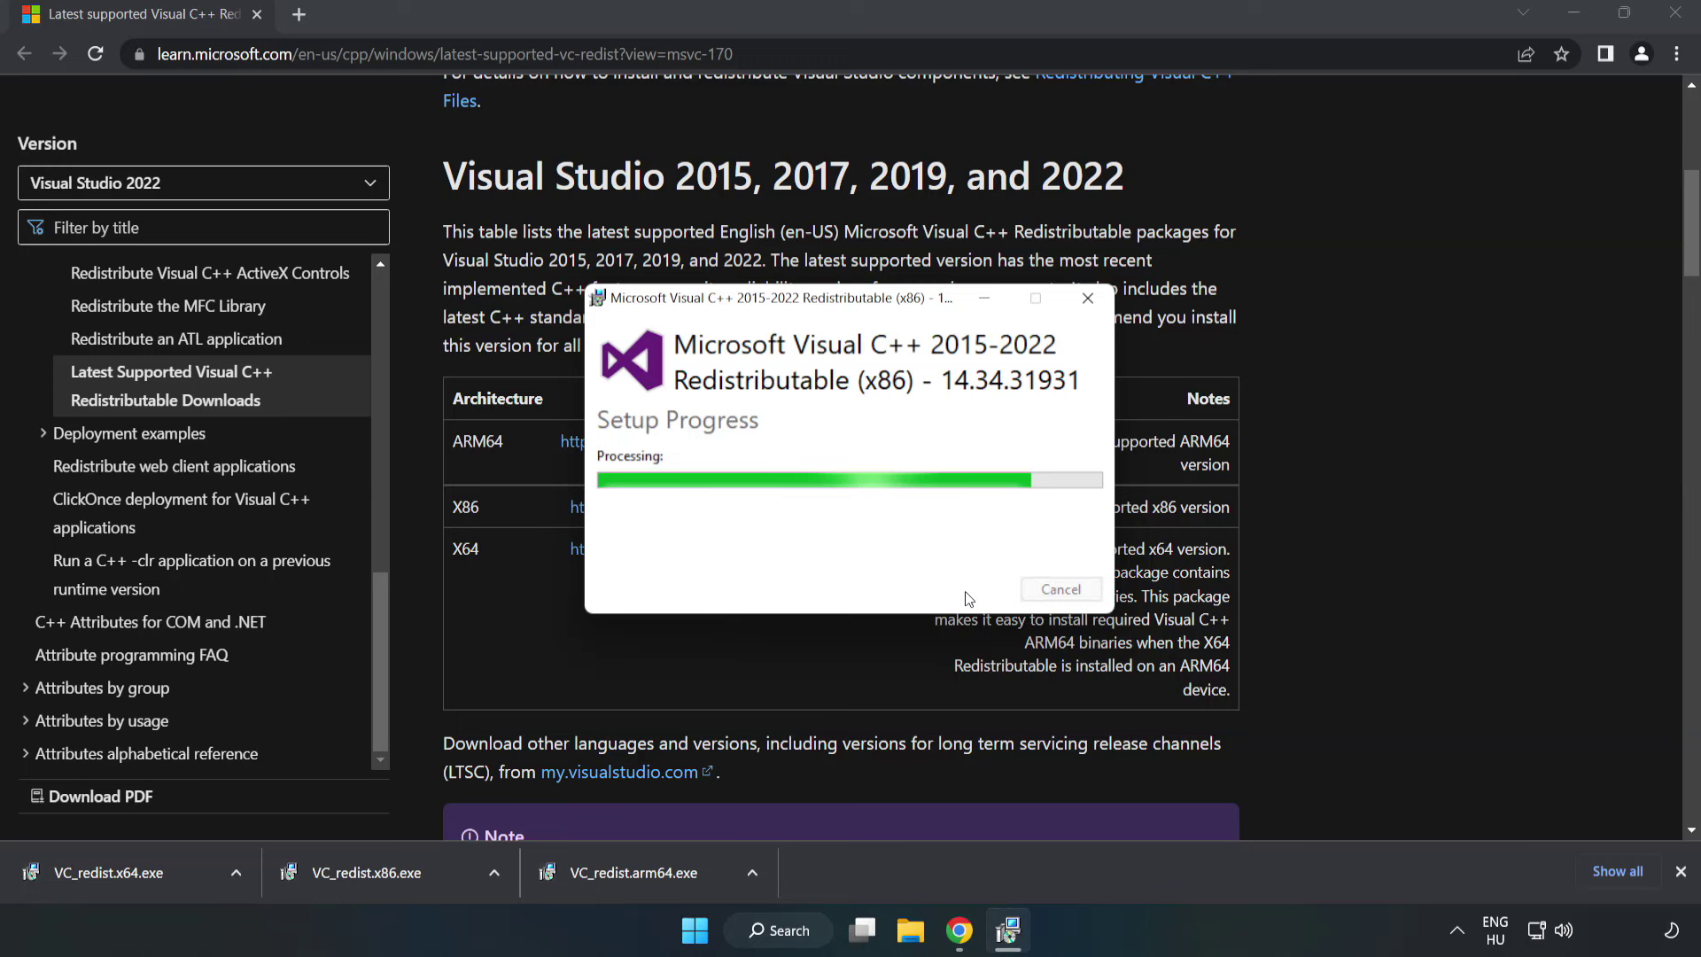
pyautogui.click(1061, 590)
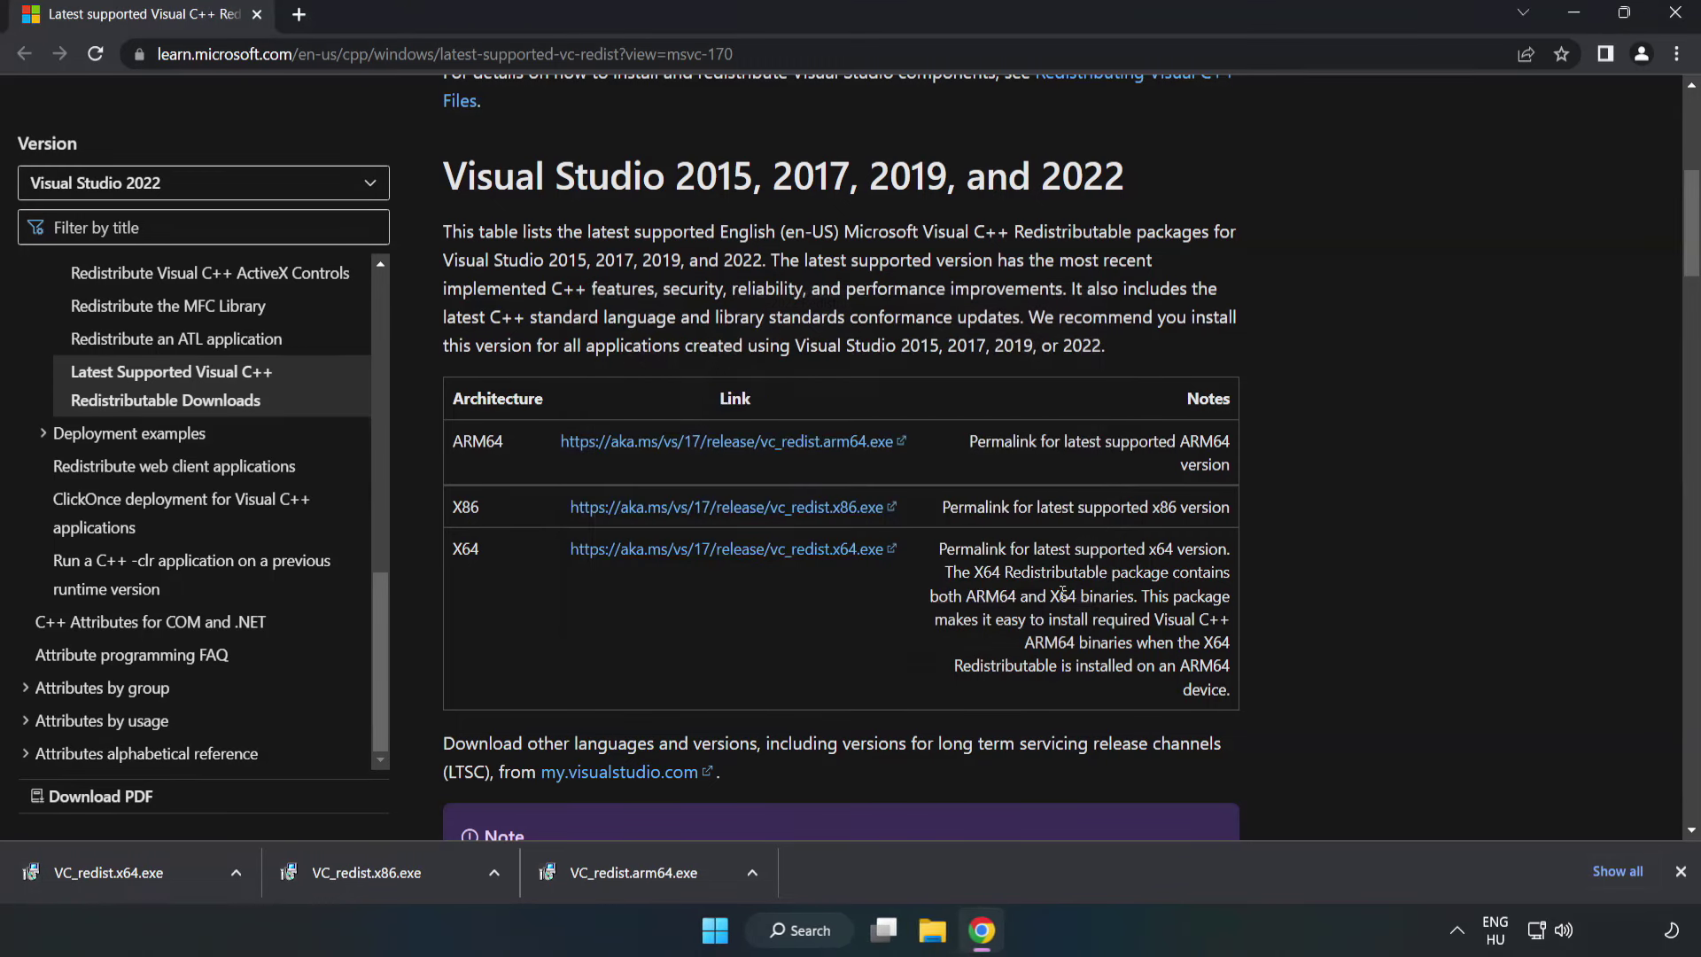
# Install Visual C++ Redistributable x64 14.34.31931 from VC_redist.x64.exe, accepting the license terms
pyautogui.click(92, 866)
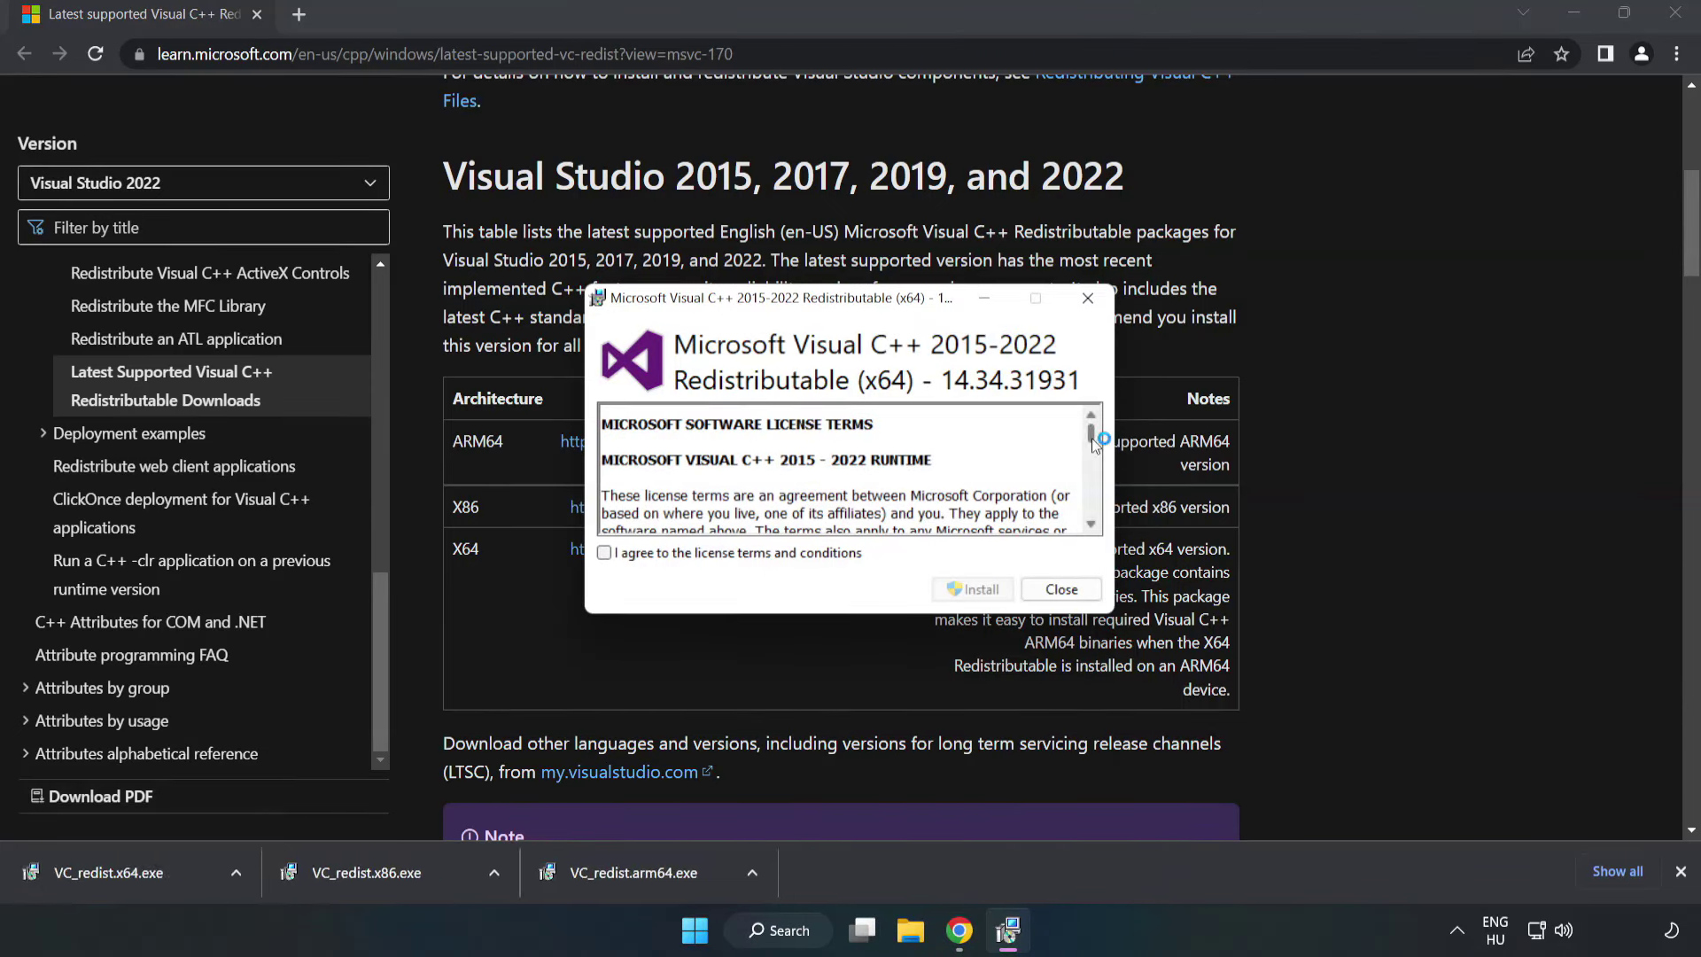
pyautogui.moveTo(1091, 436); pyautogui.dragTo(1093, 517)
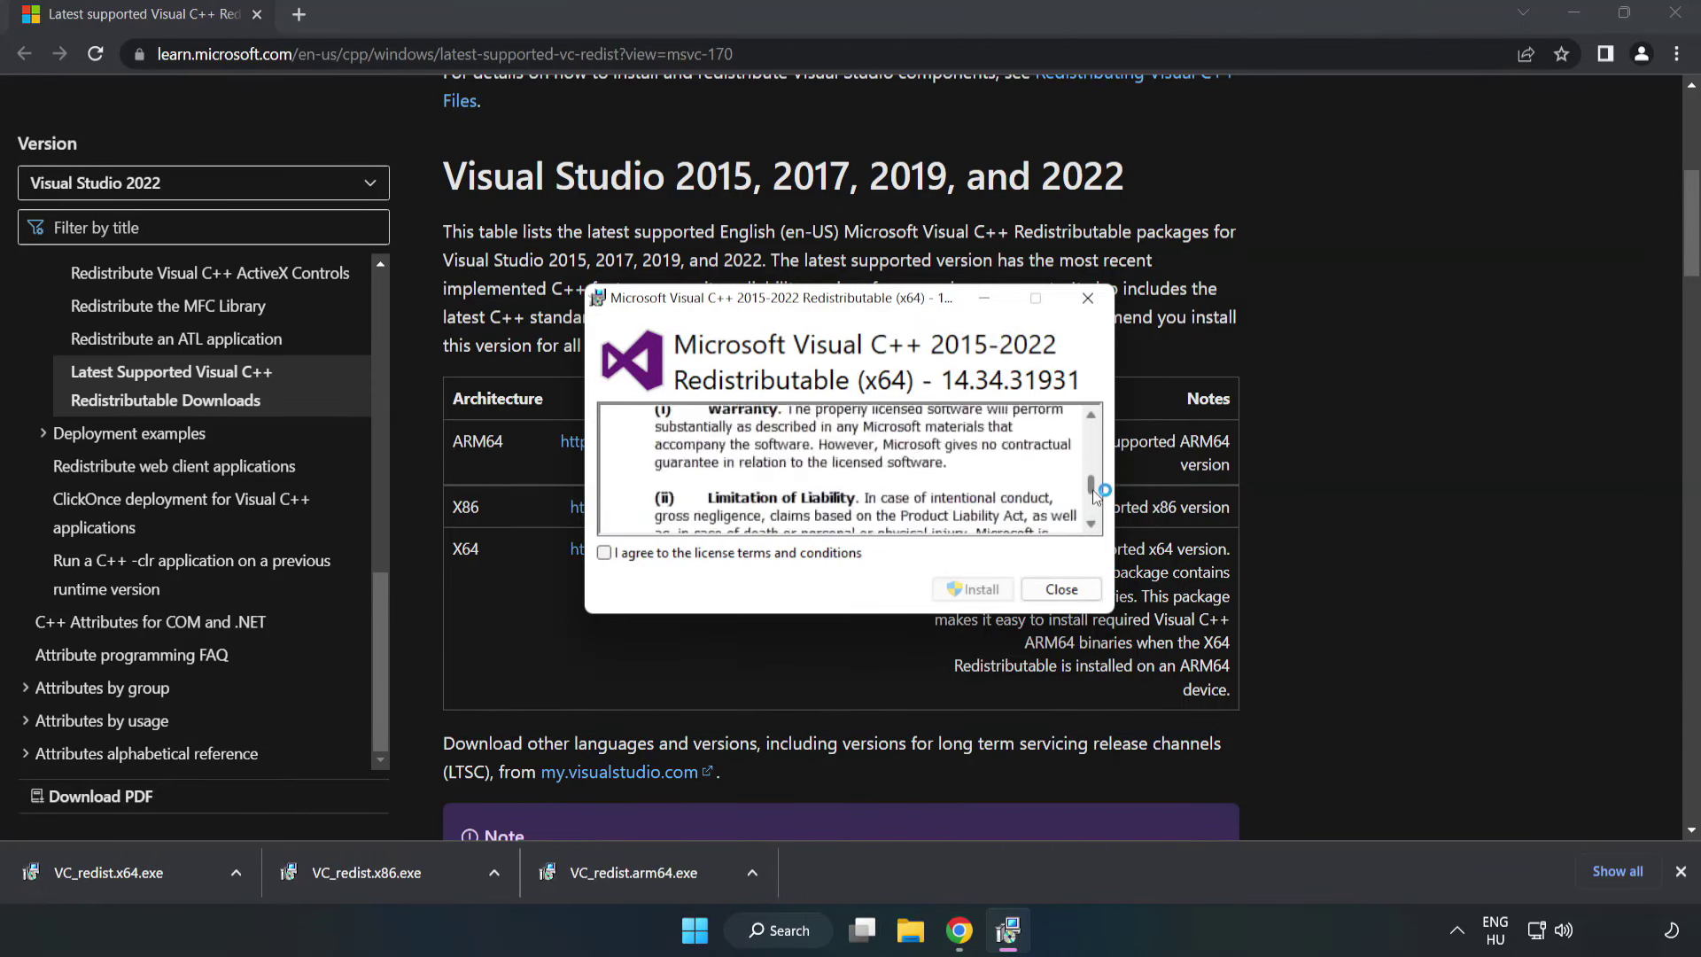
pyautogui.click(604, 553)
pyautogui.click(973, 590)
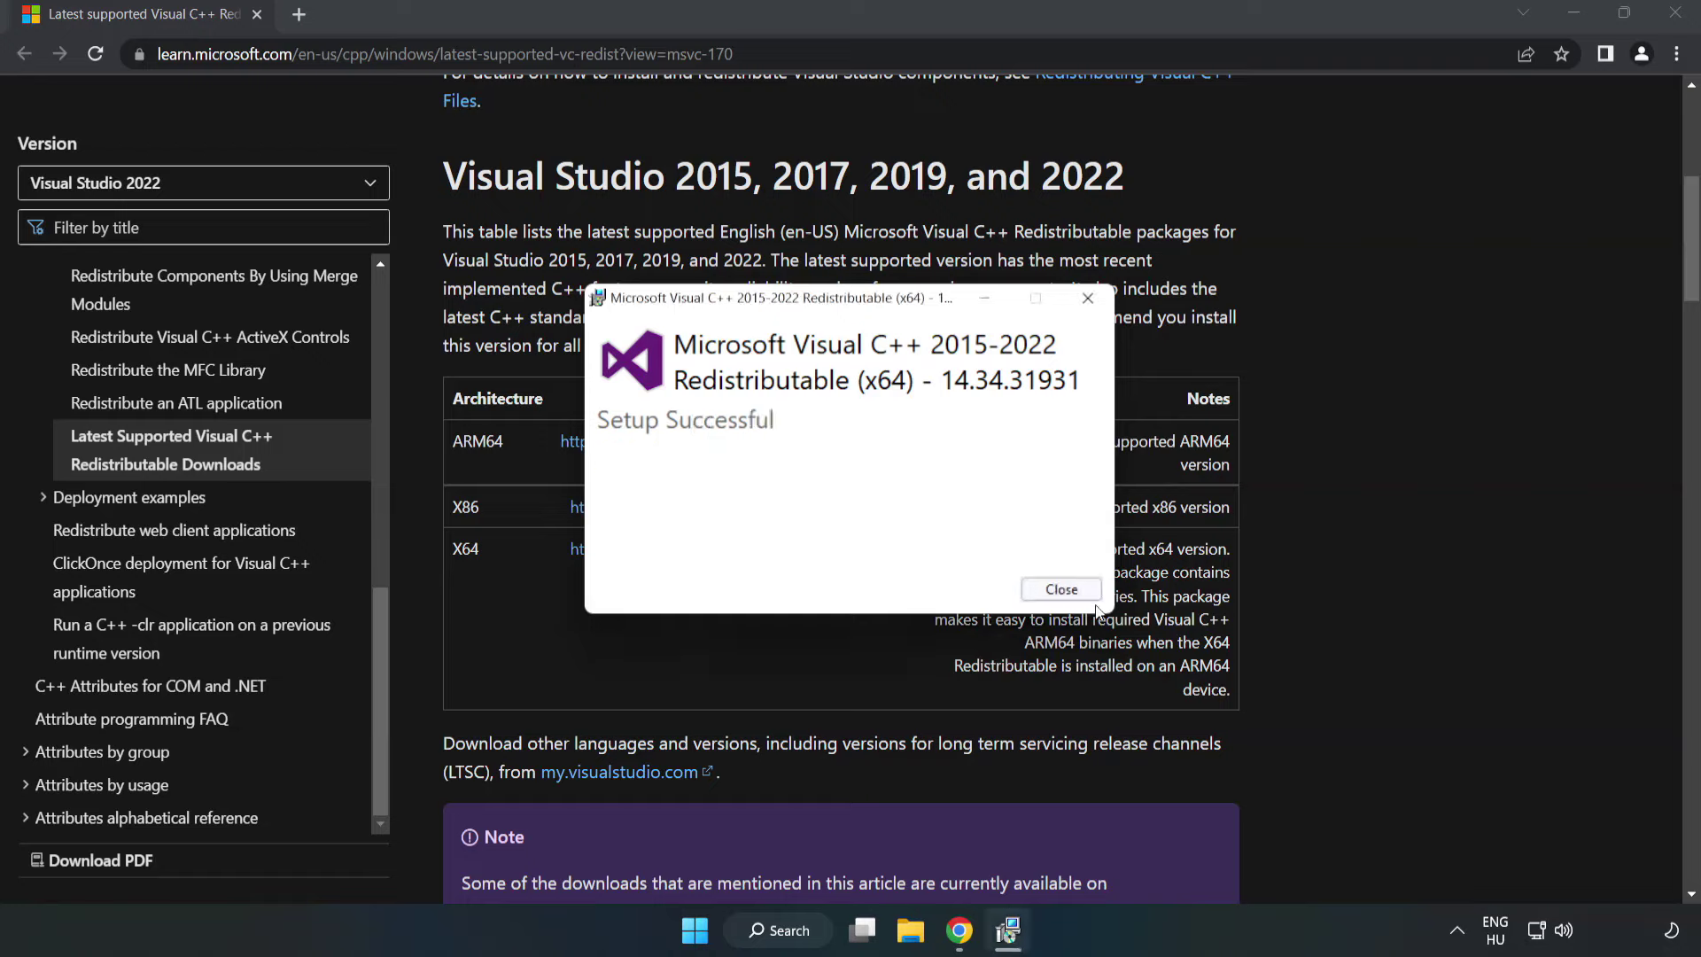
pyautogui.click(1063, 589)
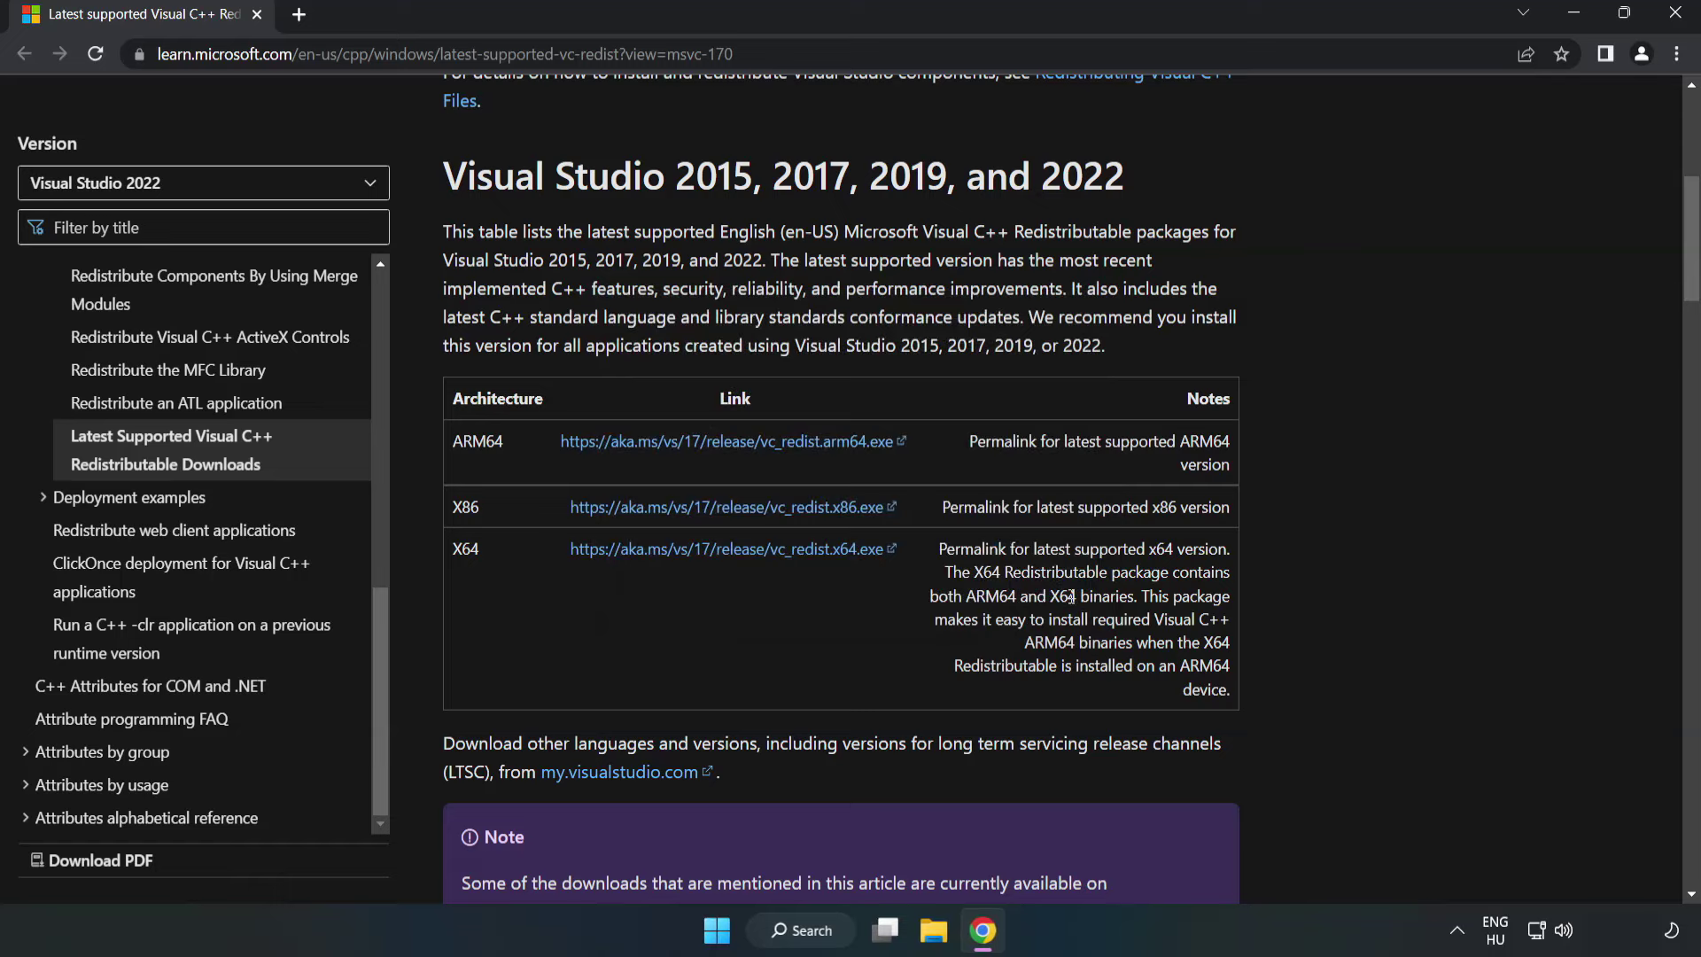
# Close Chrome and launch Command Prompt as administrator from Windows search for 'cmd'
pyautogui.click(1678, 16)
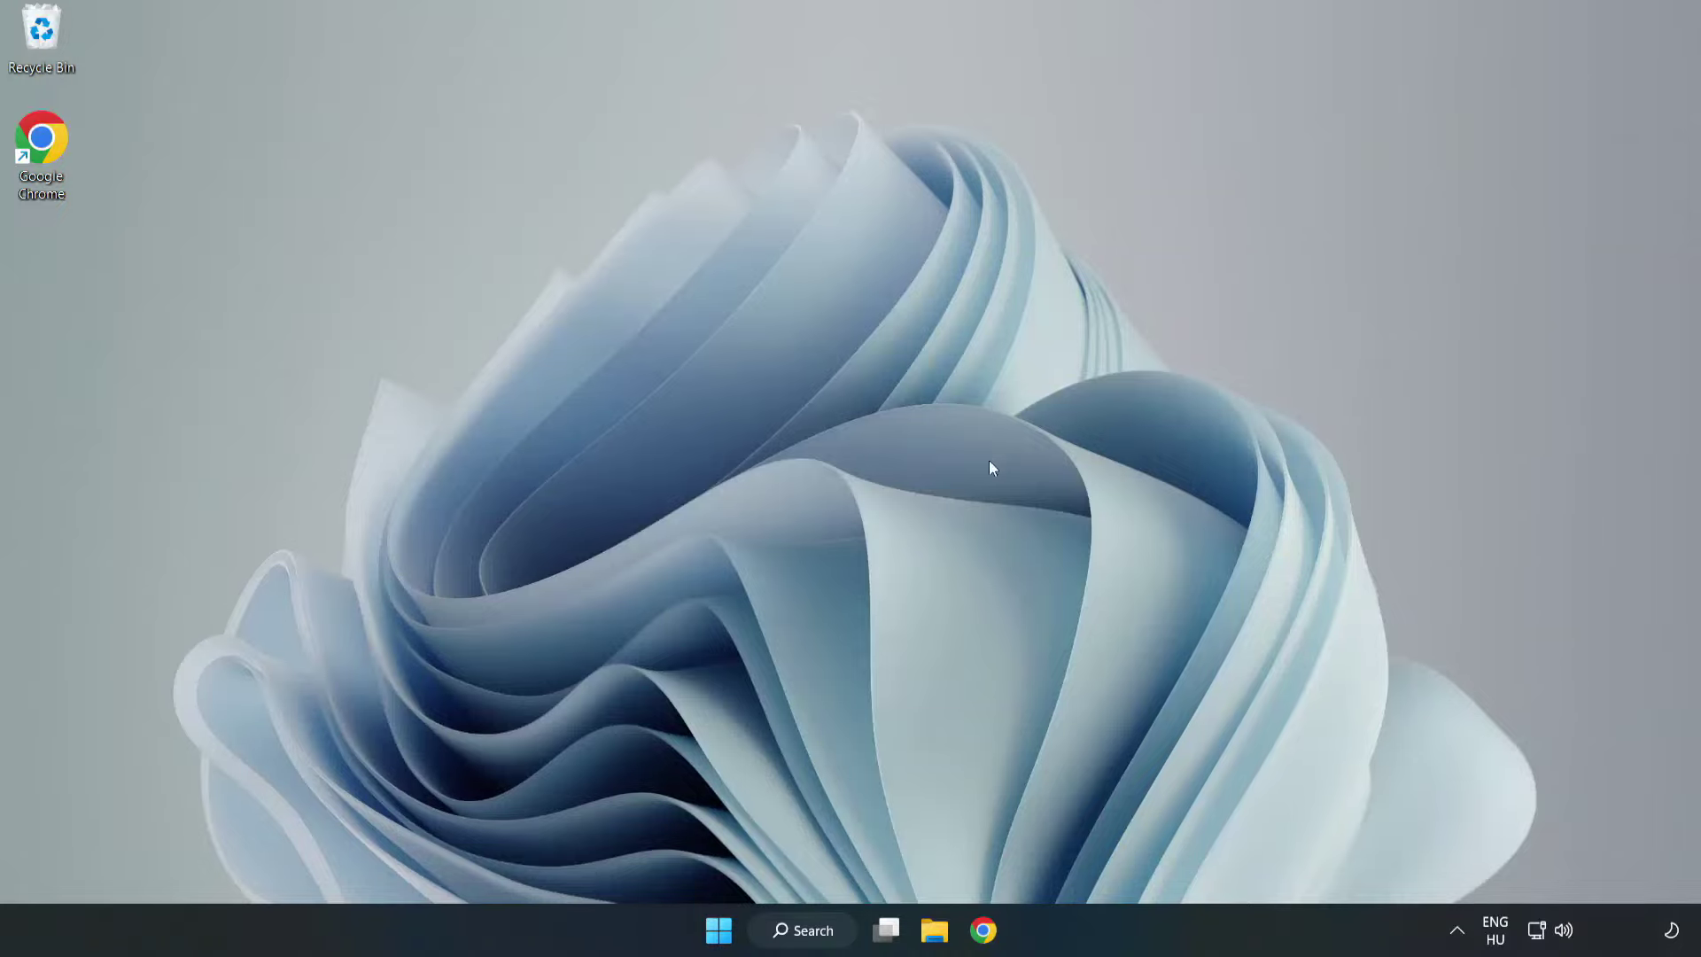
pyautogui.click(806, 932)
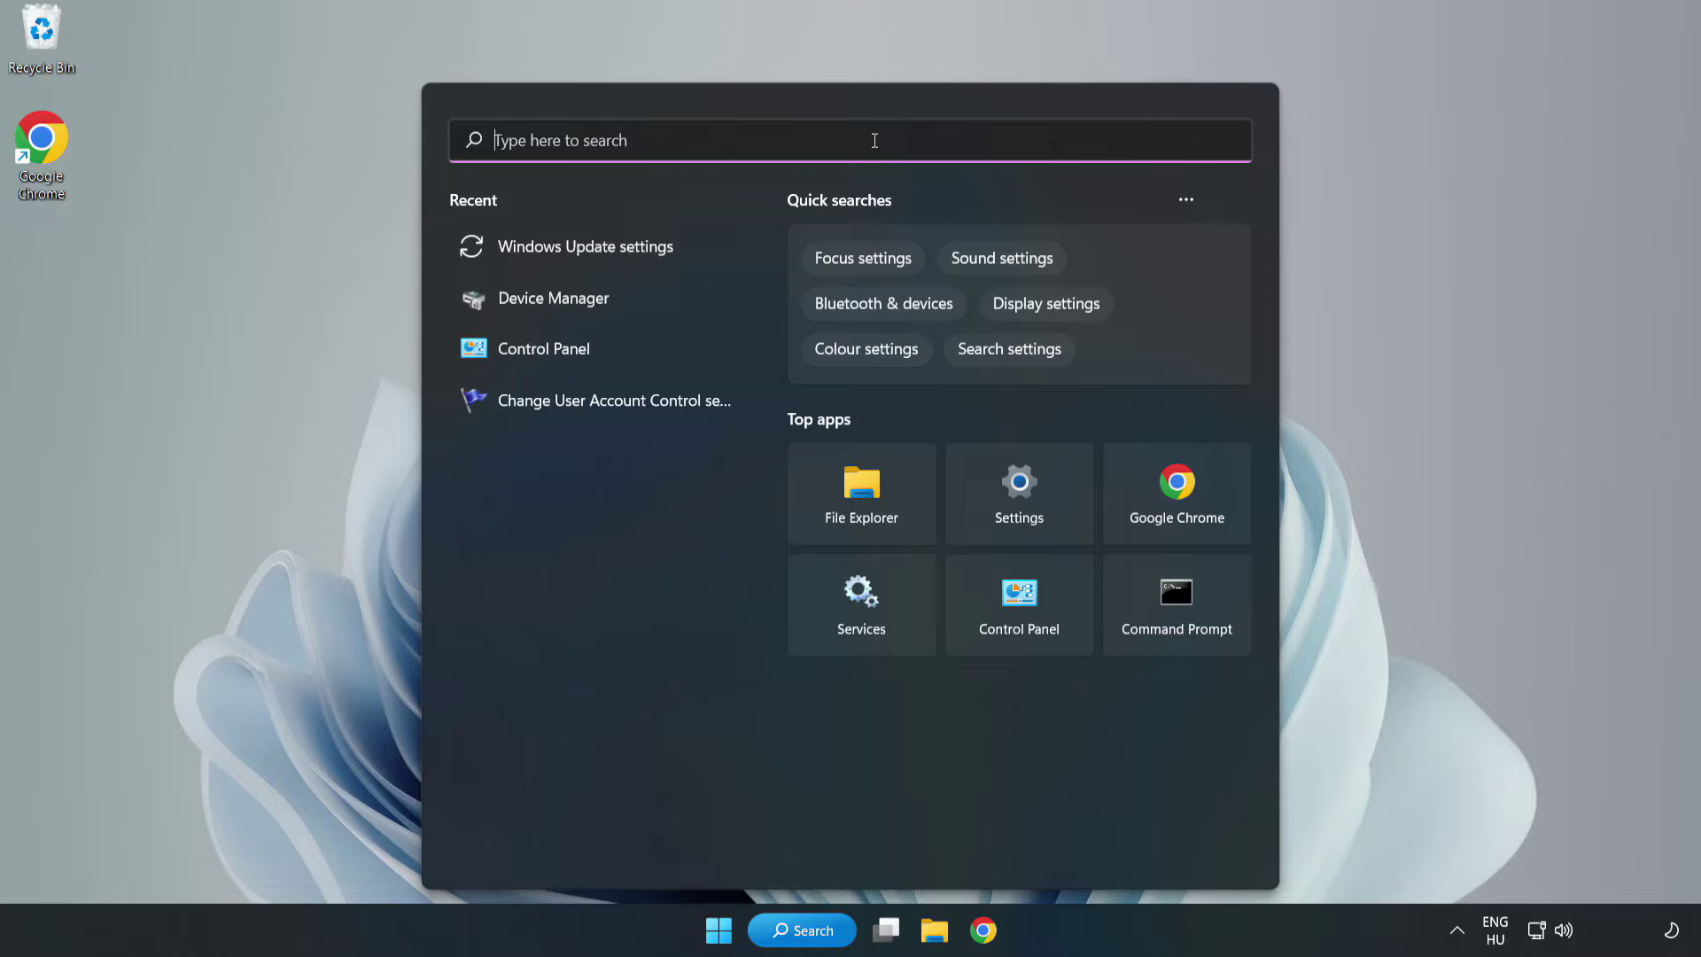
pyautogui.write('cmd')
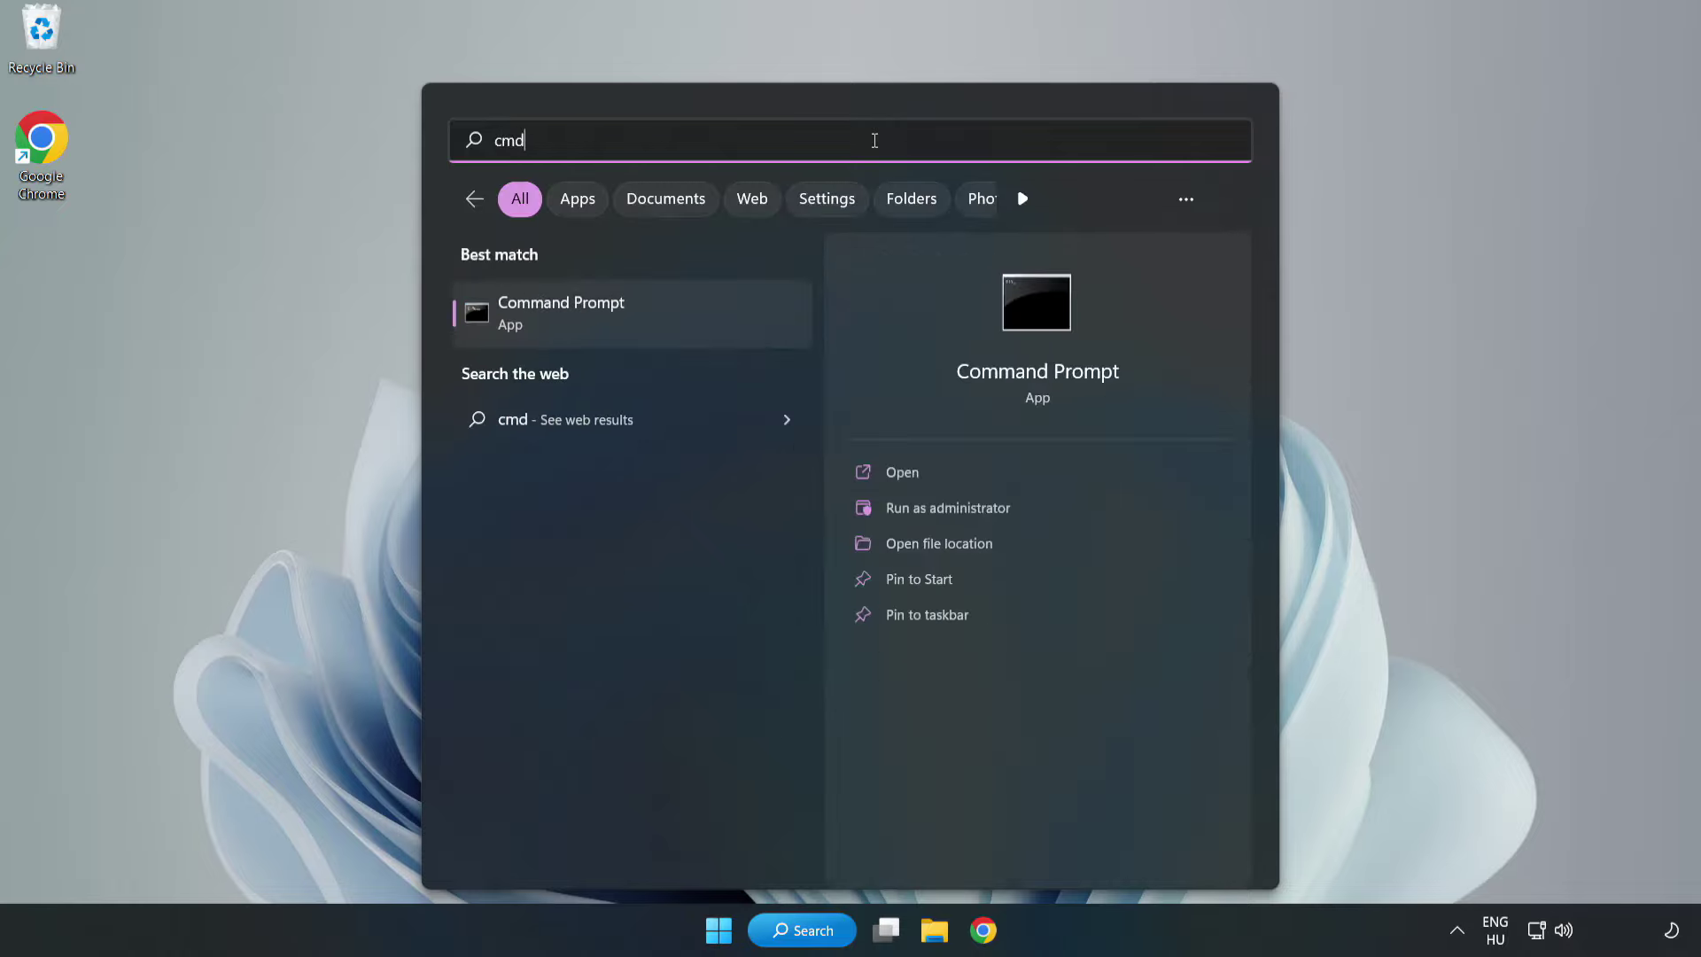
pyautogui.click(669, 323)
pyautogui.rightClick(669, 321)
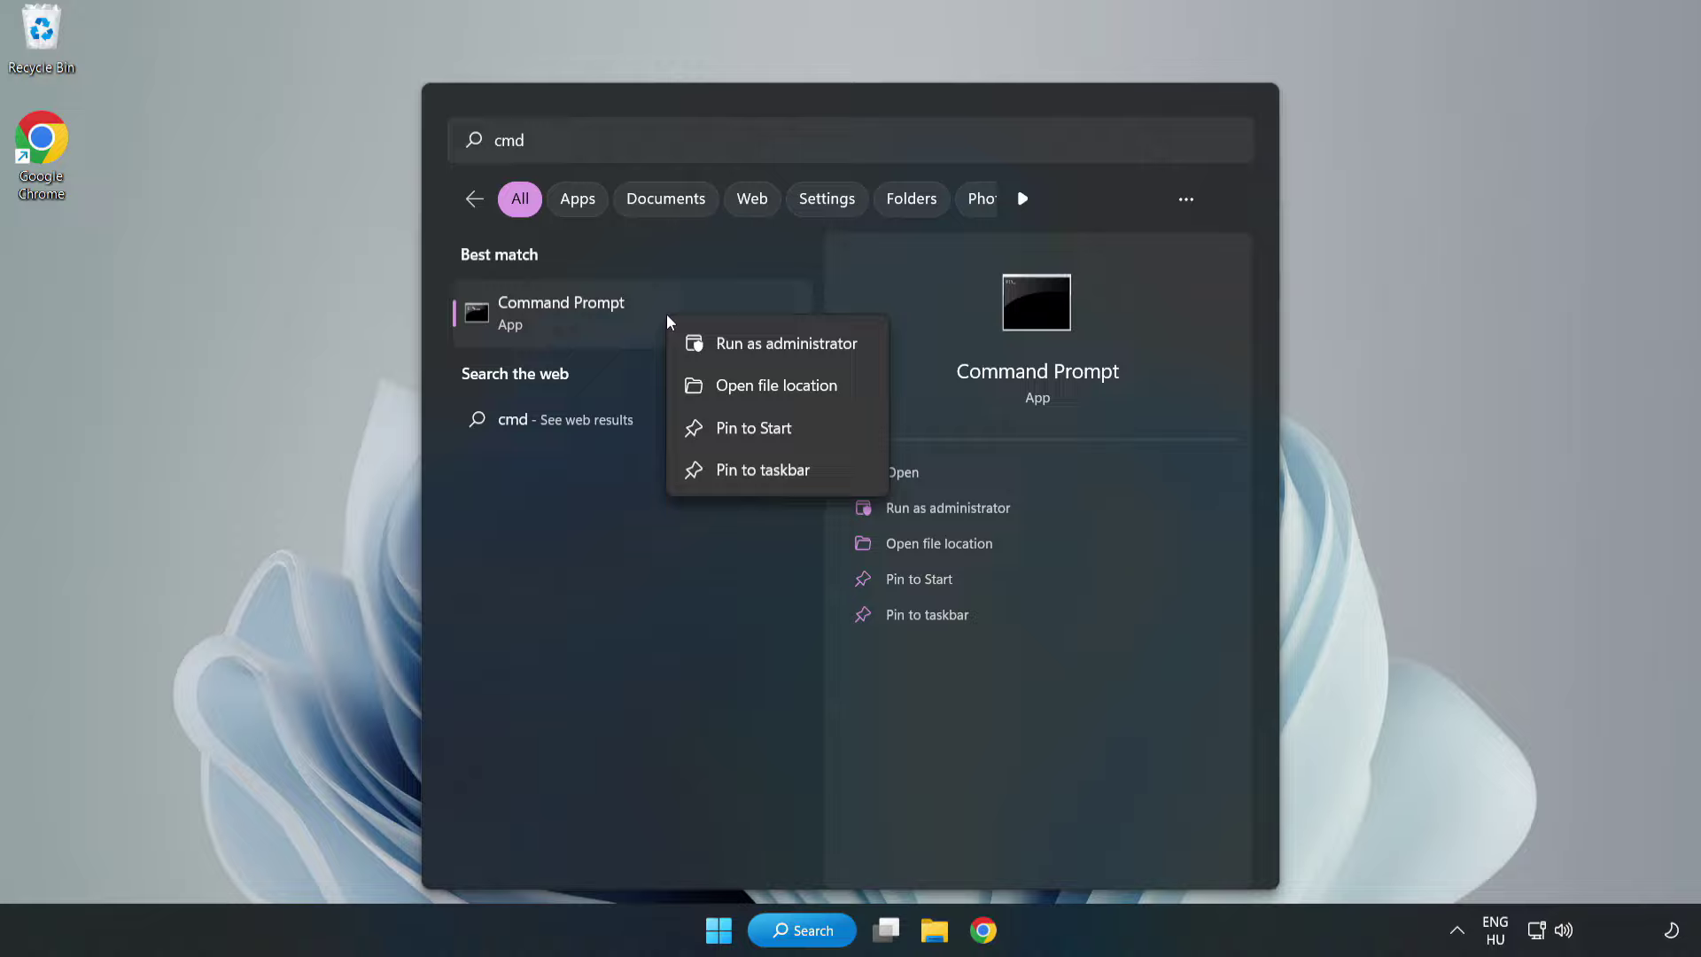
pyautogui.click(735, 347)
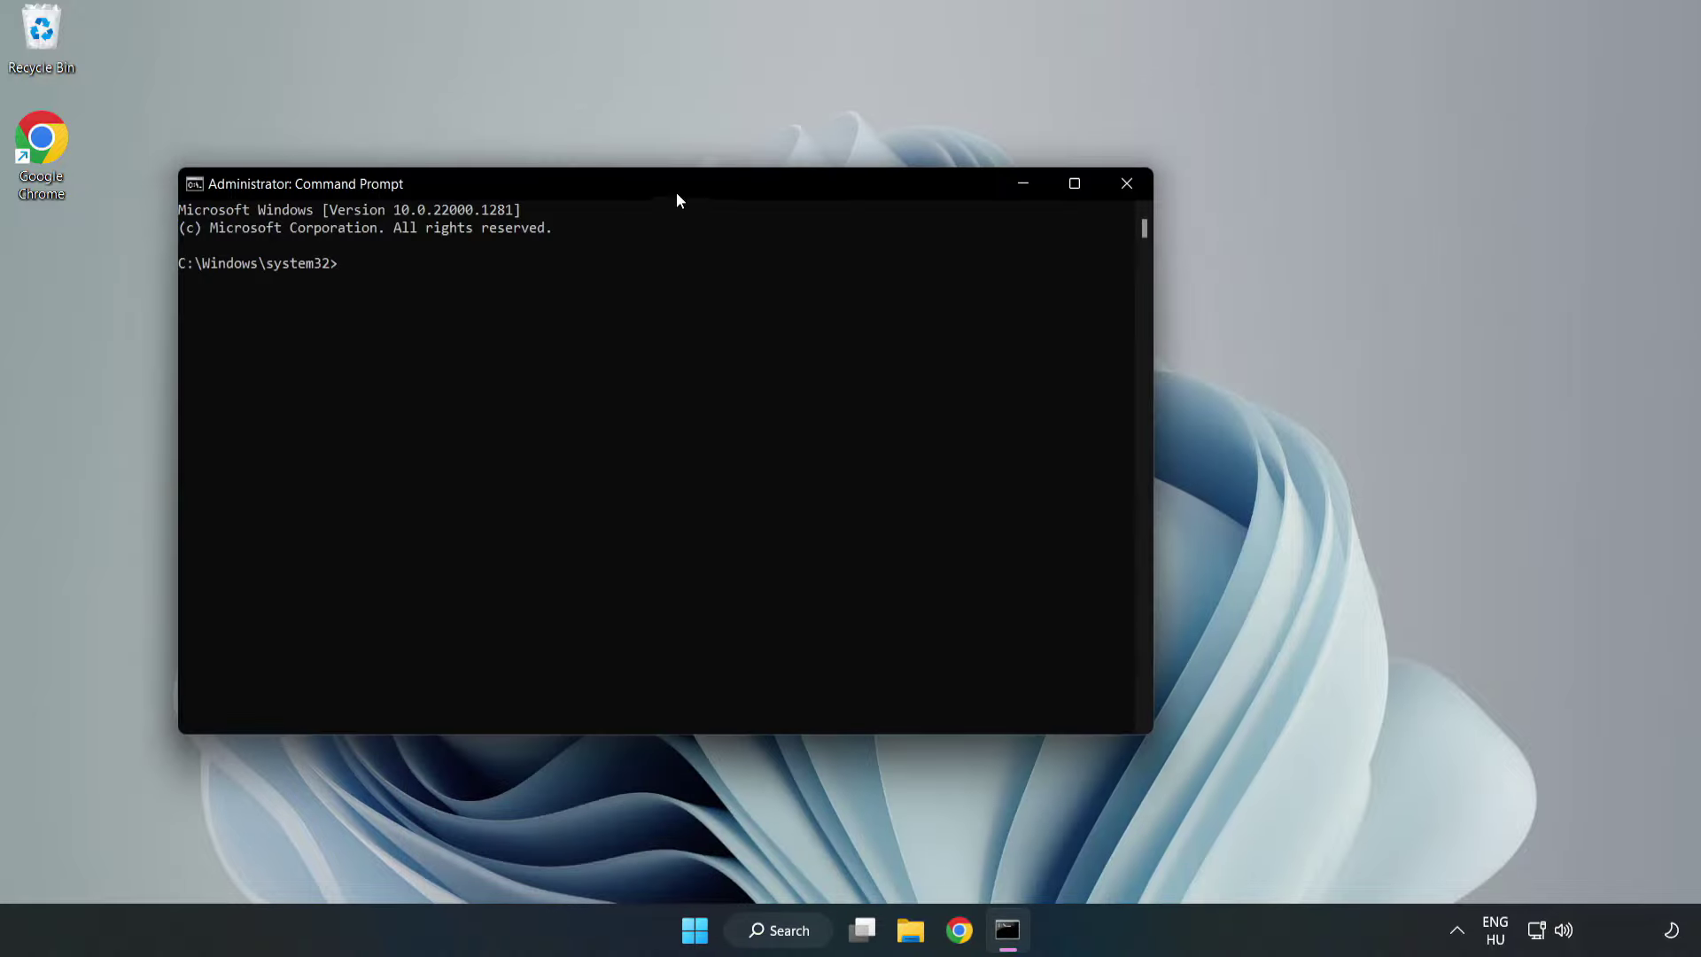
pyautogui.moveTo(676, 193); pyautogui.dragTo(866, 192)
pyautogui.write('sfc /scann')
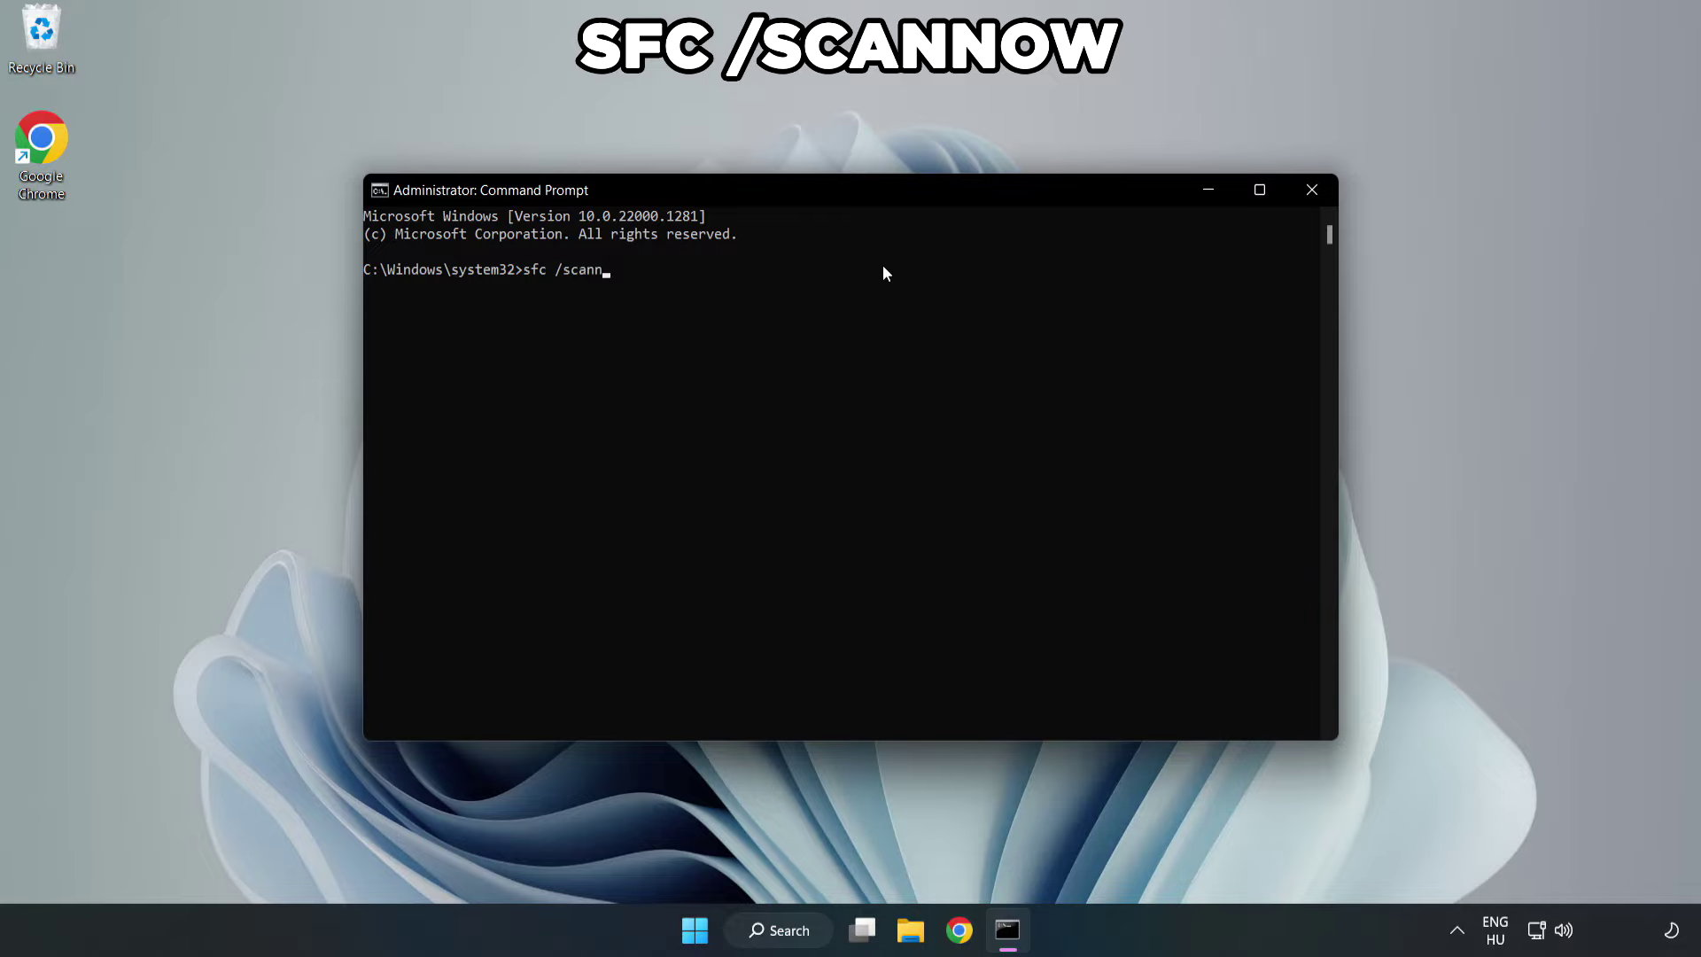
pyautogui.write('ow')
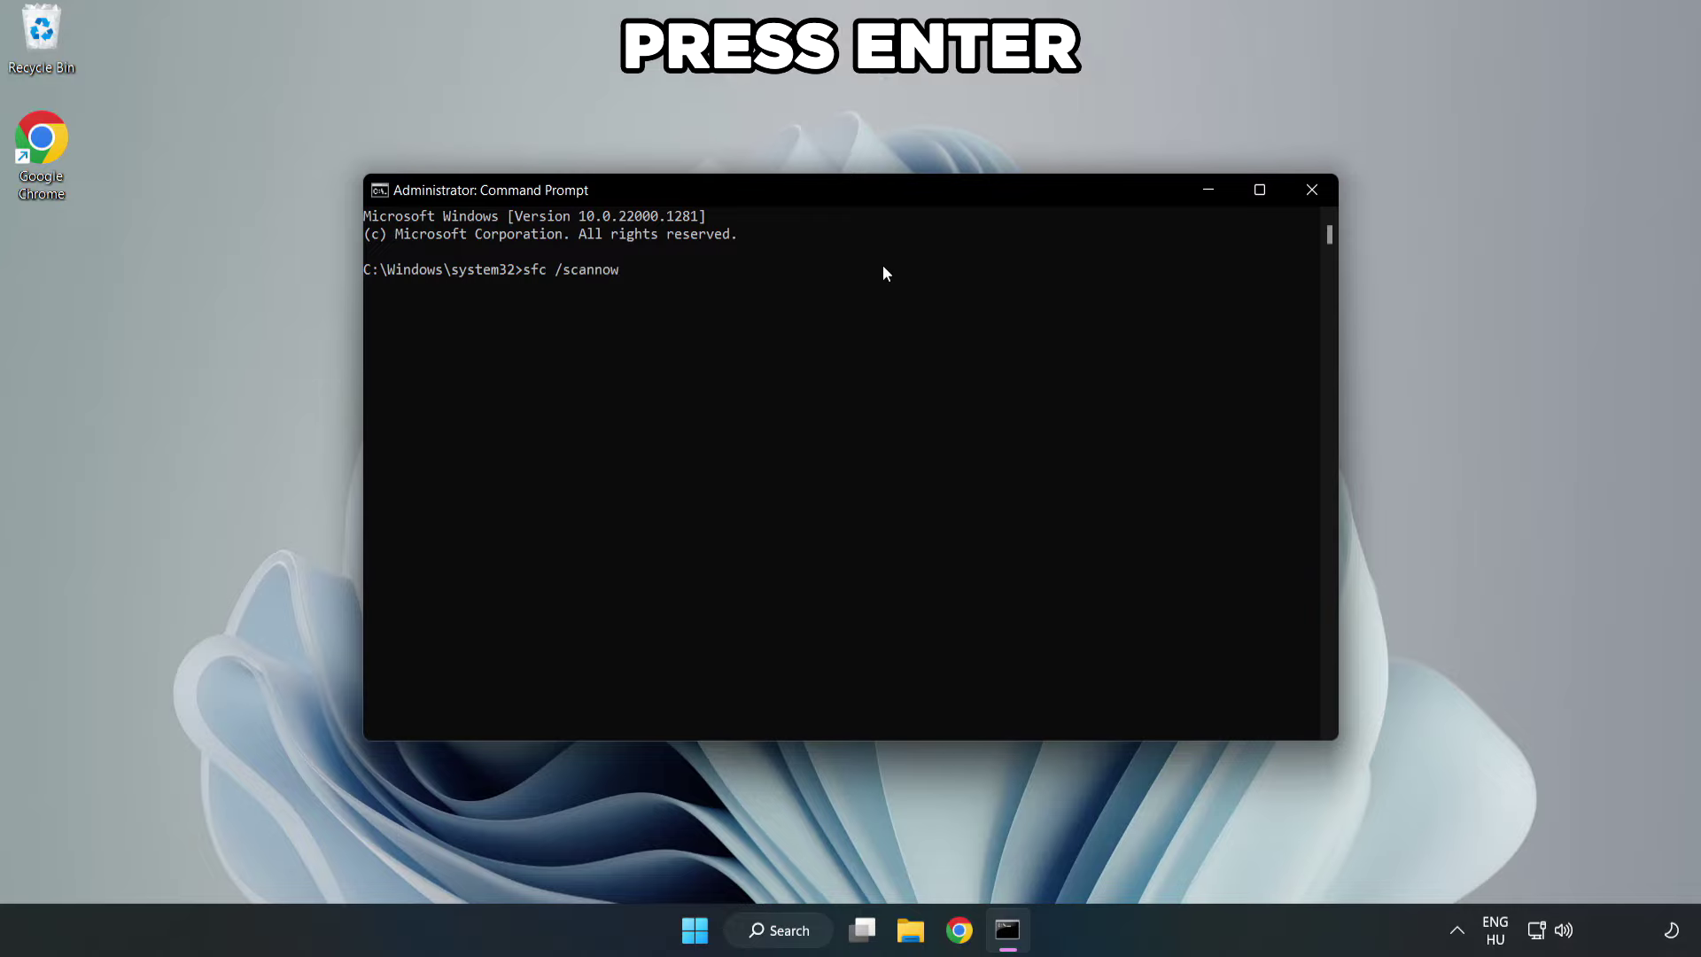
# Run sfc /scannow until it reports no integrity violations, then close Command Prompt
pyautogui.press('Return')
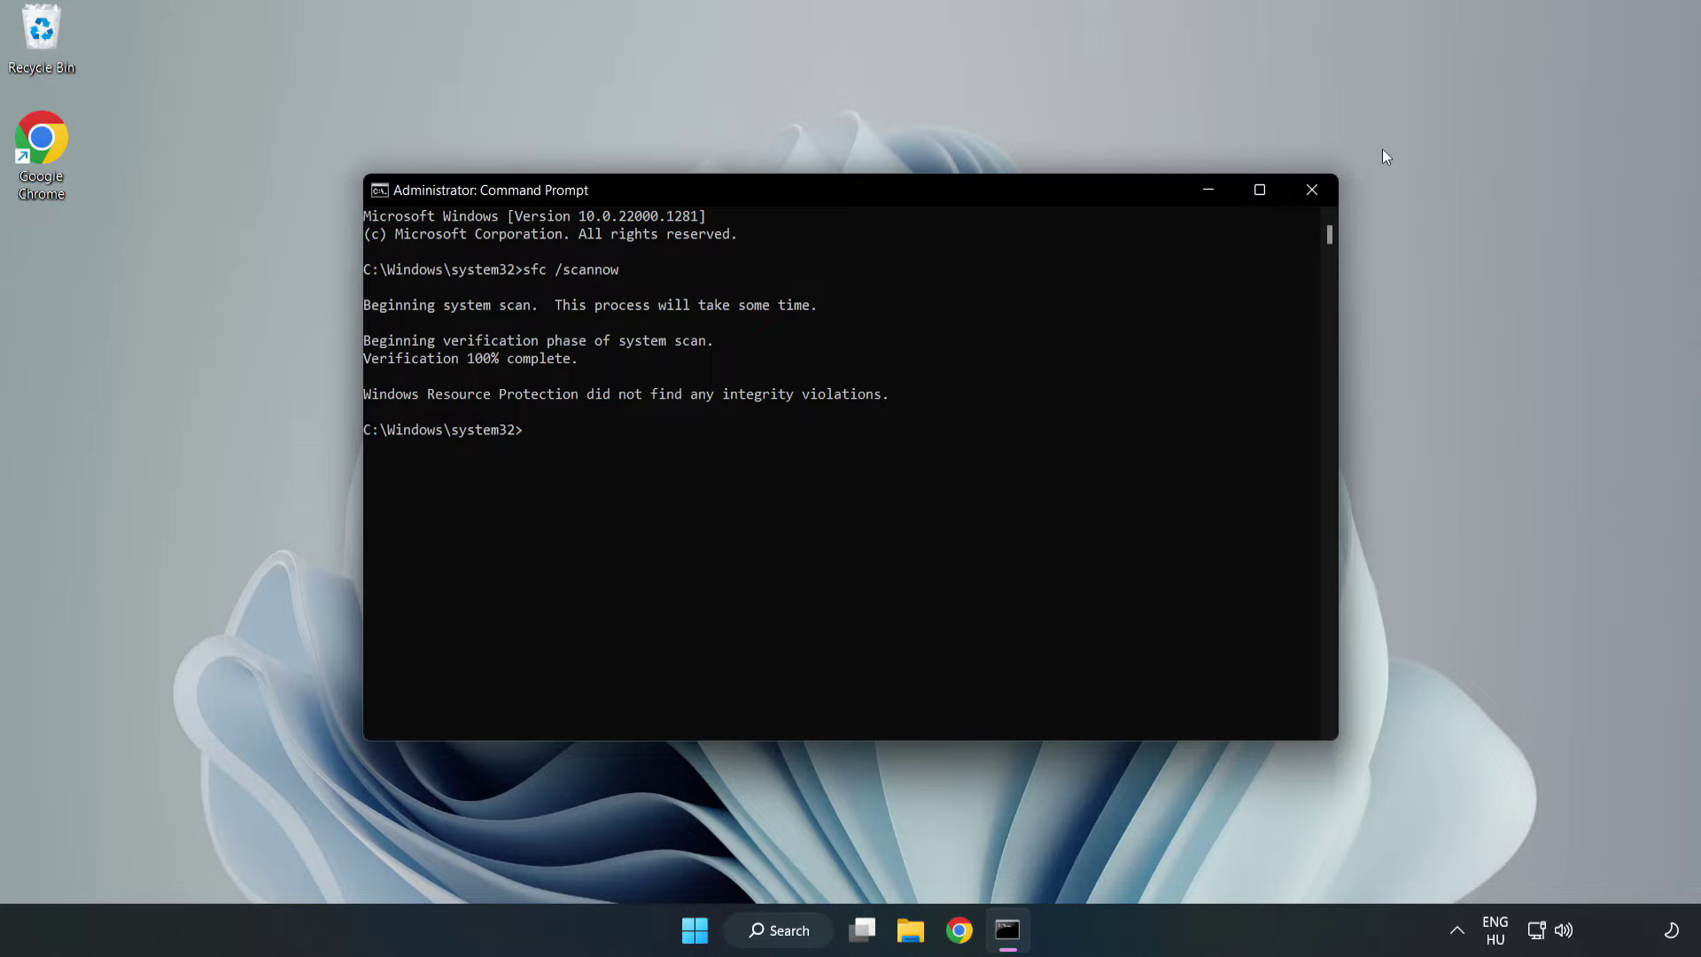
pyautogui.click(1310, 192)
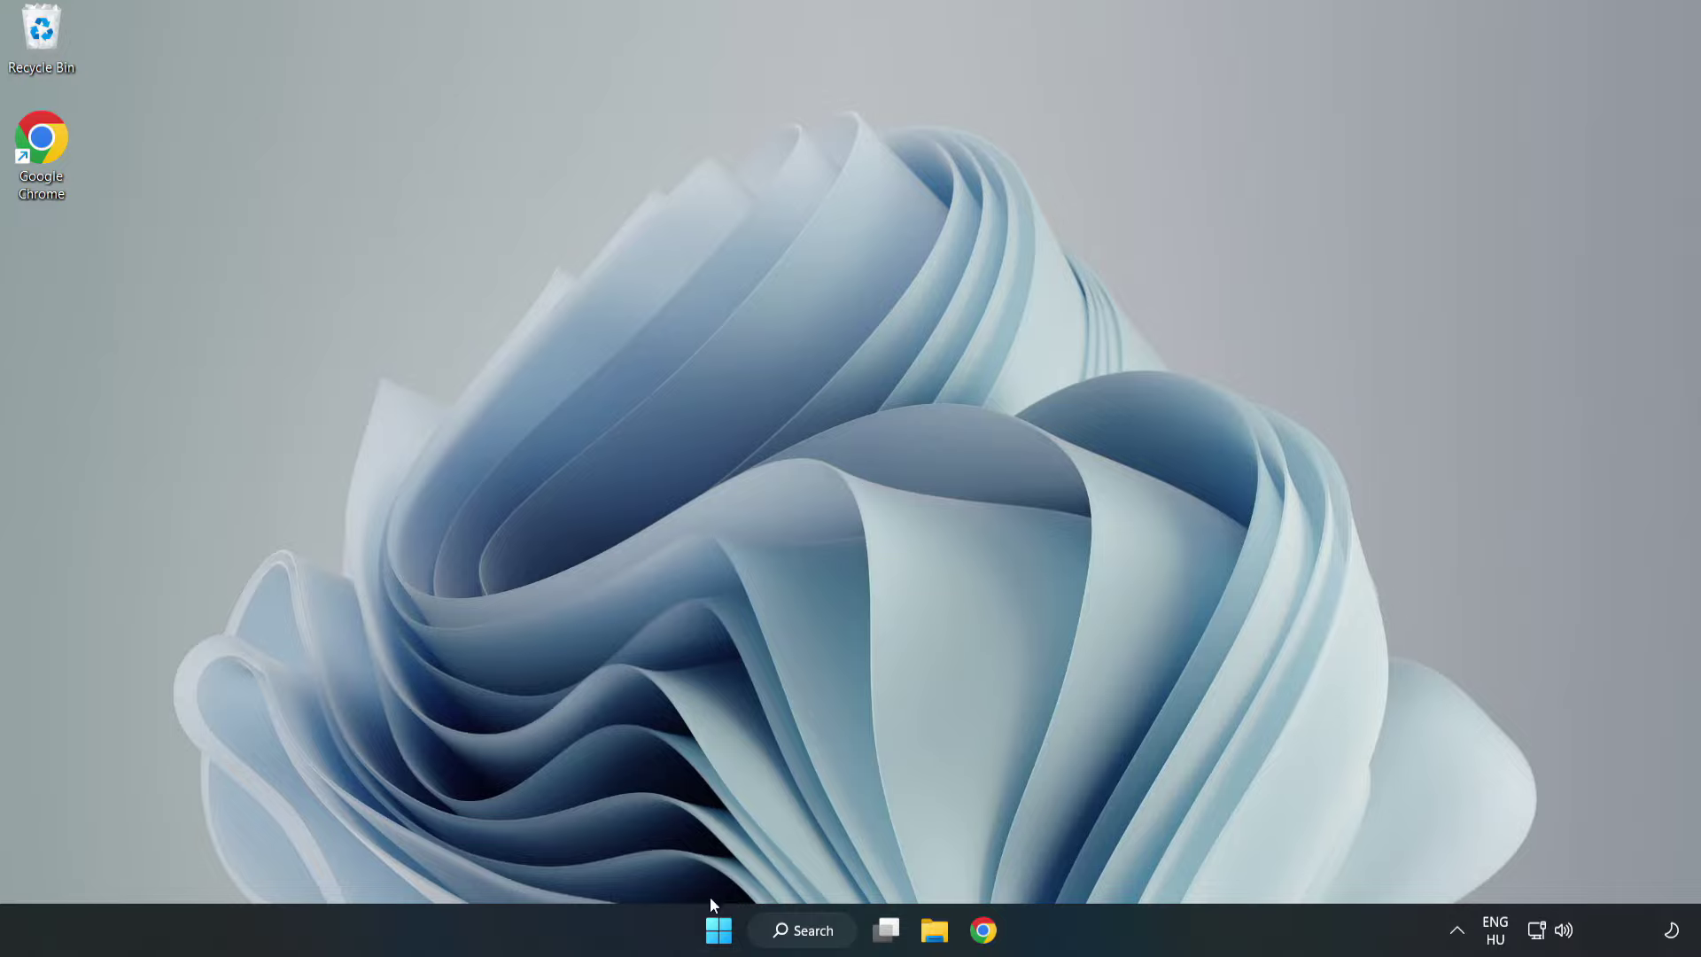
# Show the Start menu power options with Restart available
pyautogui.click(718, 928)
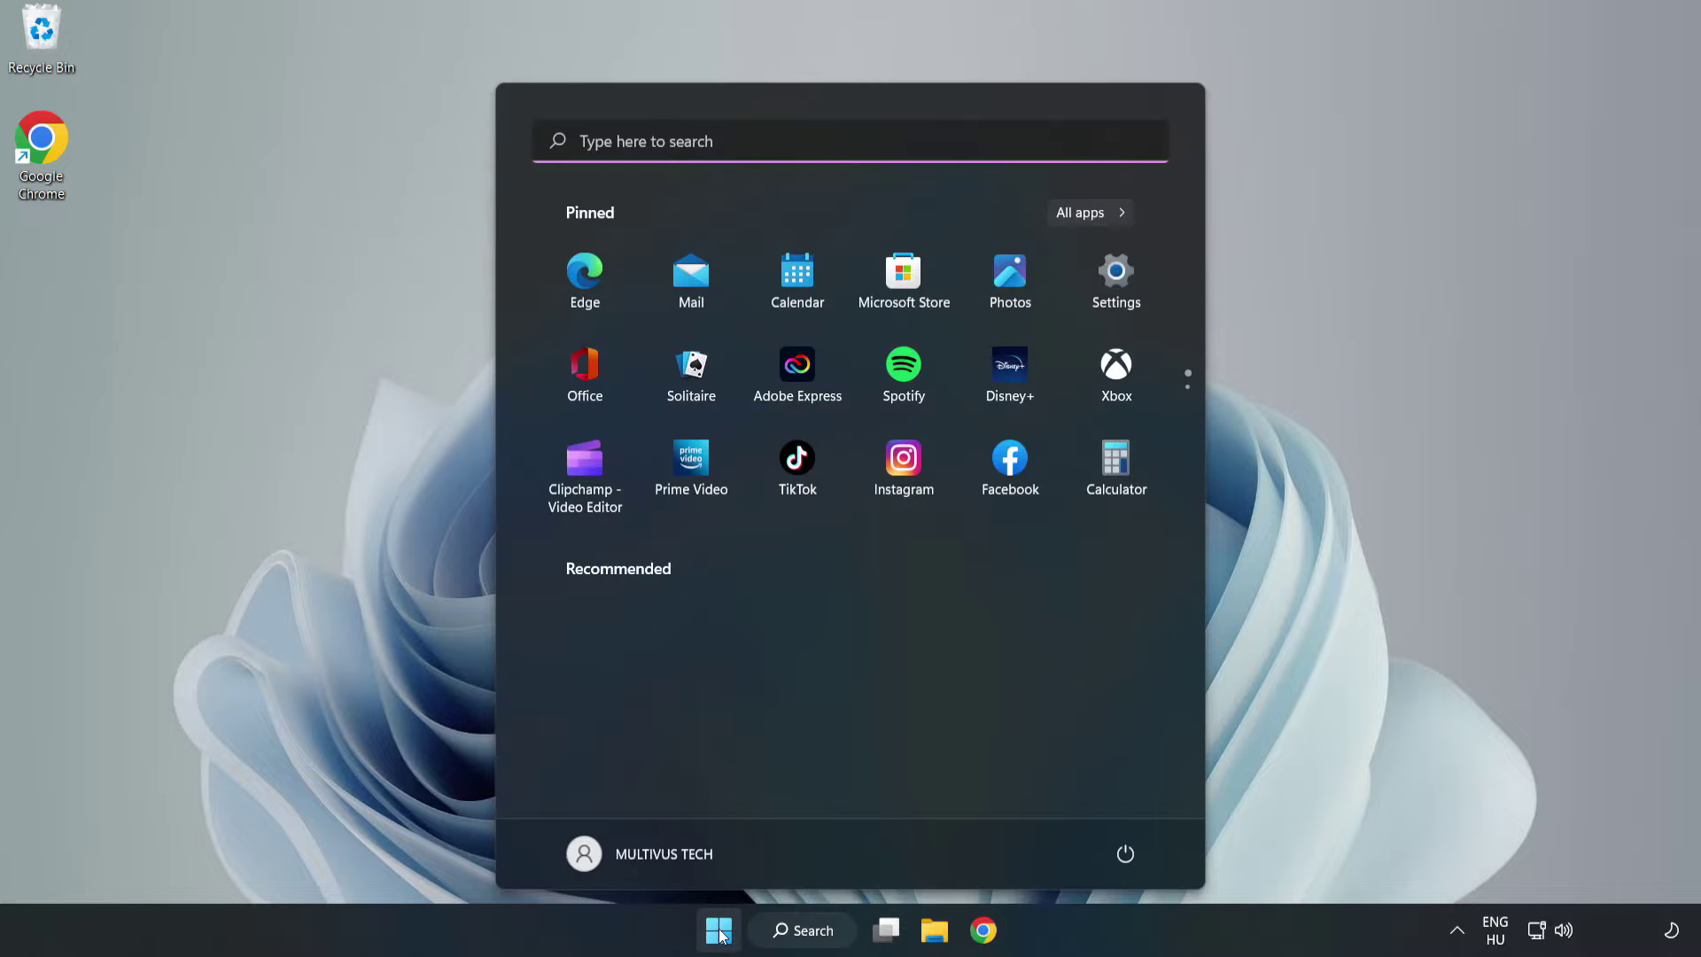
pyautogui.click(1134, 854)
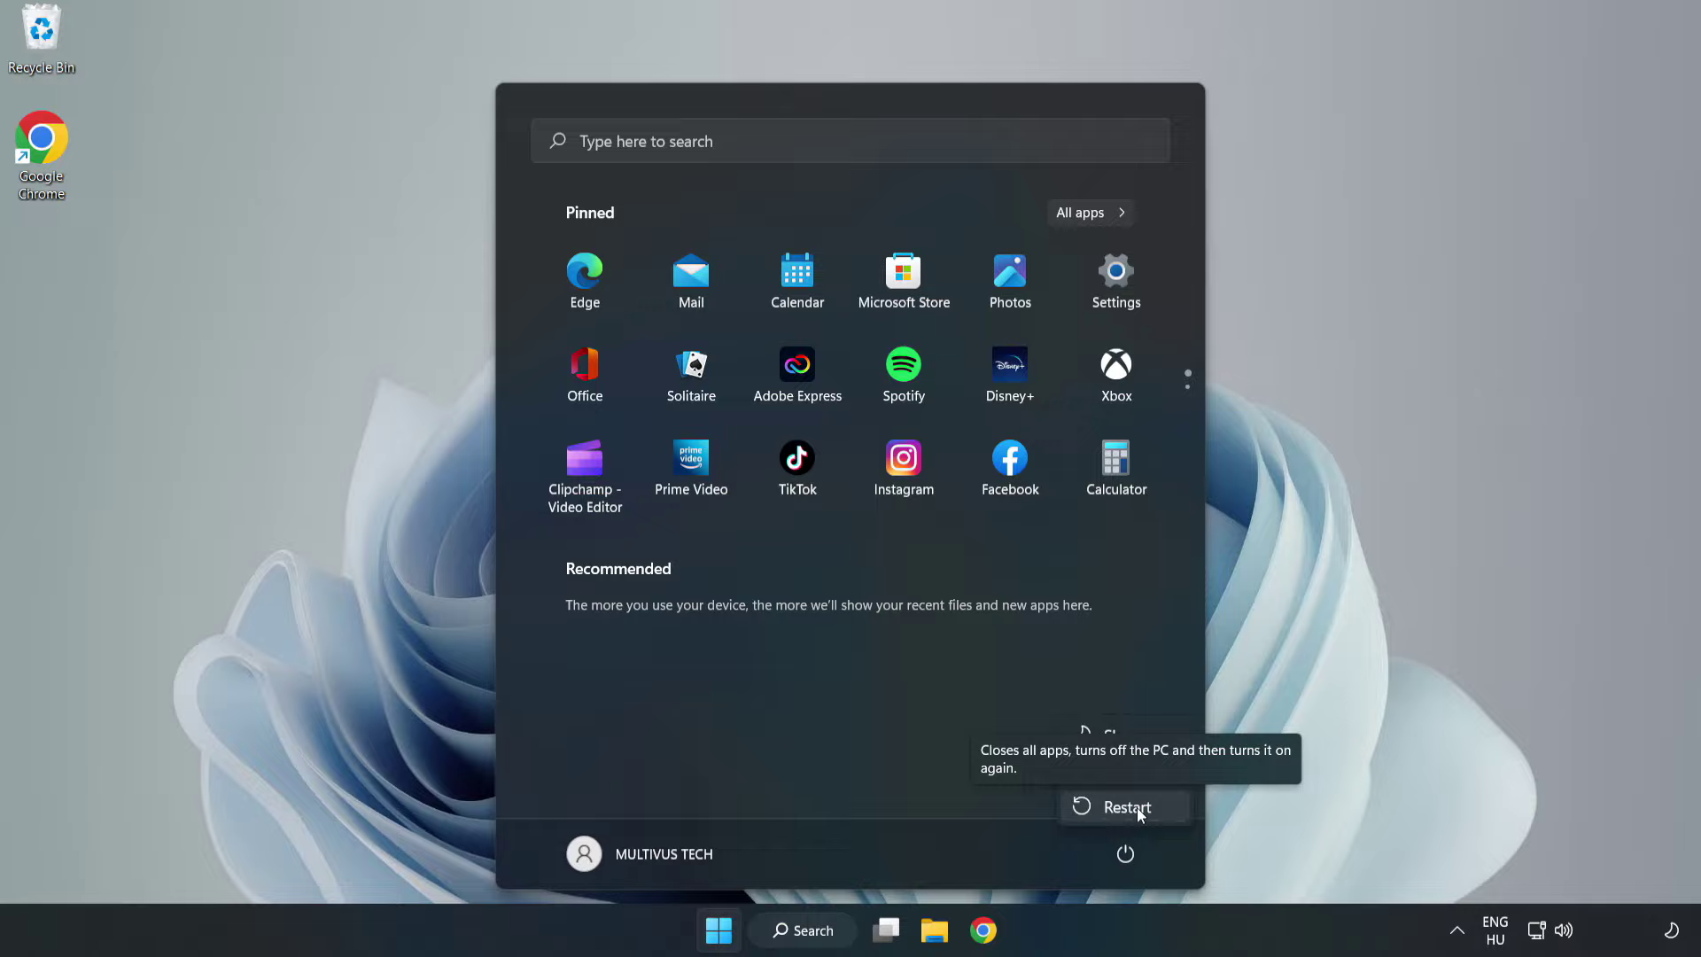